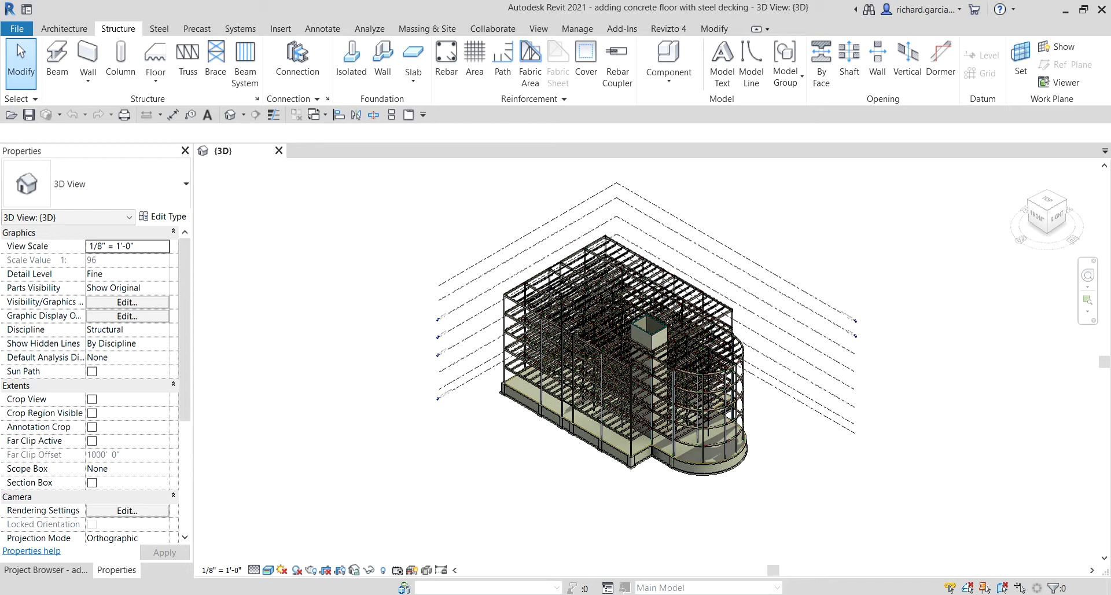
Step: Open the Level 2 structural plan
left_click(67, 574)
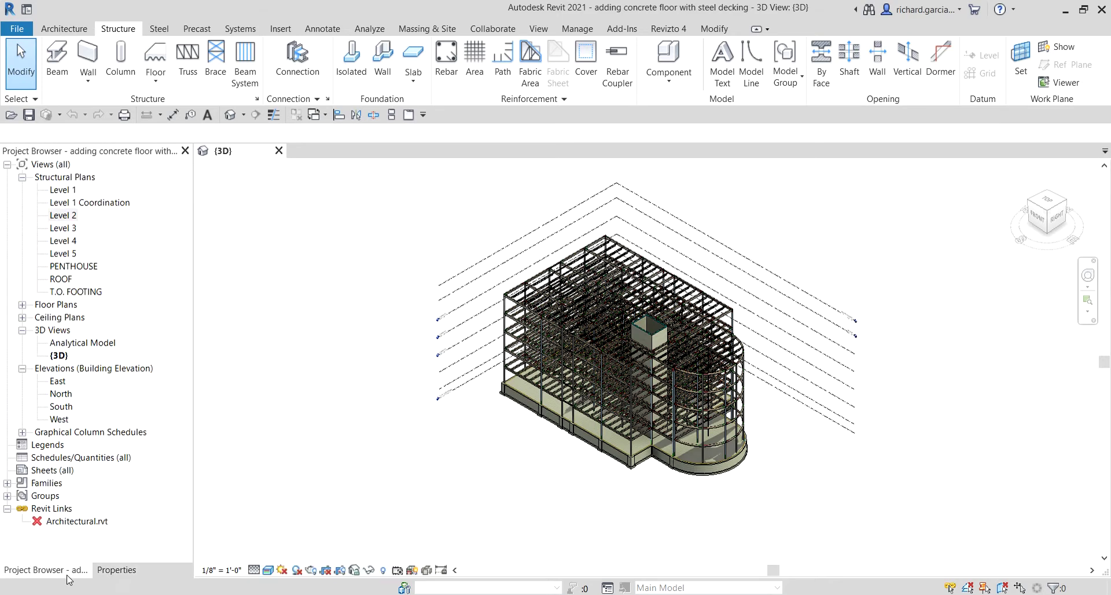
double_click(68, 215)
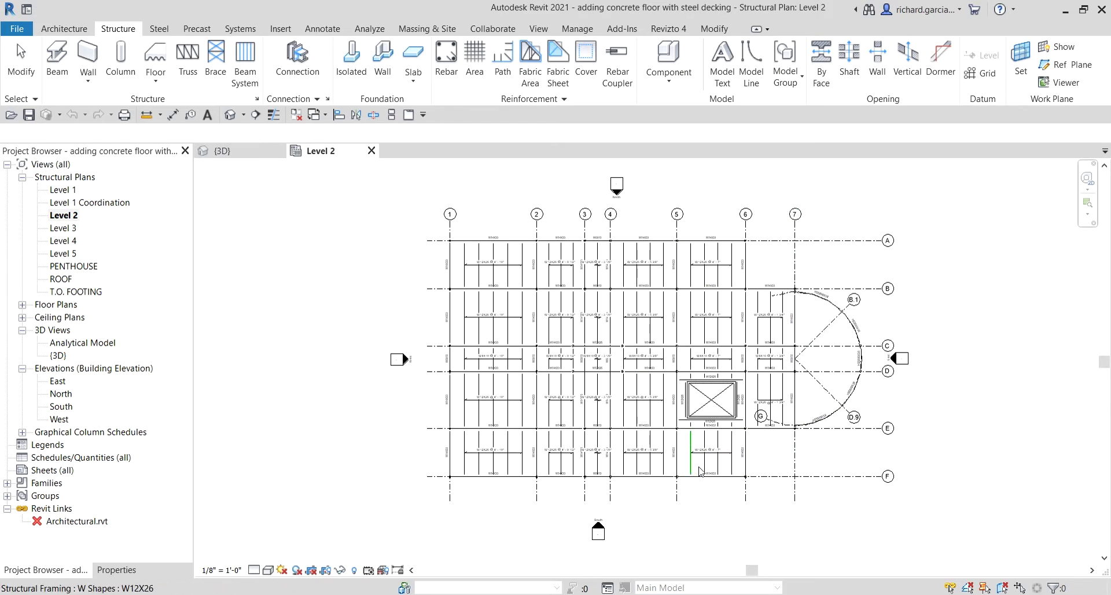
scroll(625, 399, "up", 1)
middle_click_drag(644, 351, 620, 369)
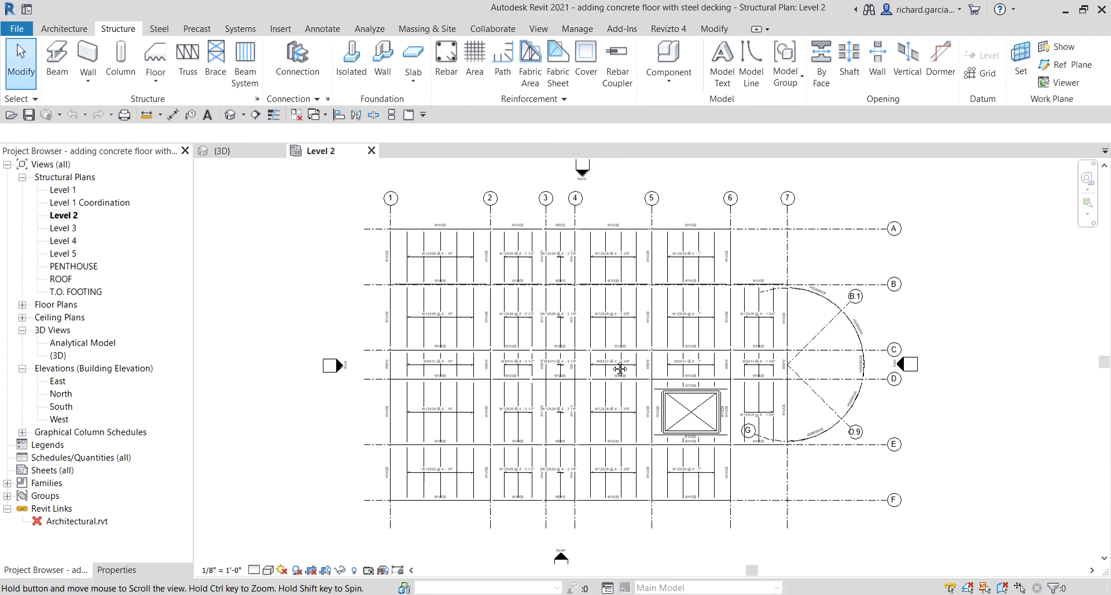
scroll(620, 369, "up", 1)
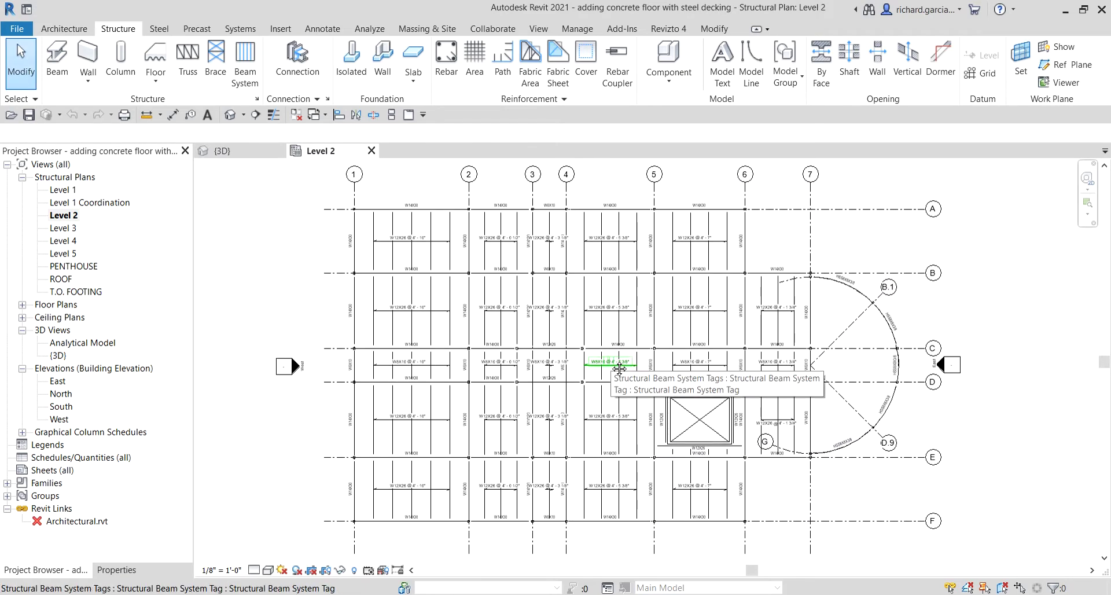
Step: Start a structural floor on Level 2 using the 6" Concrete floor type
left_click(129, 34)
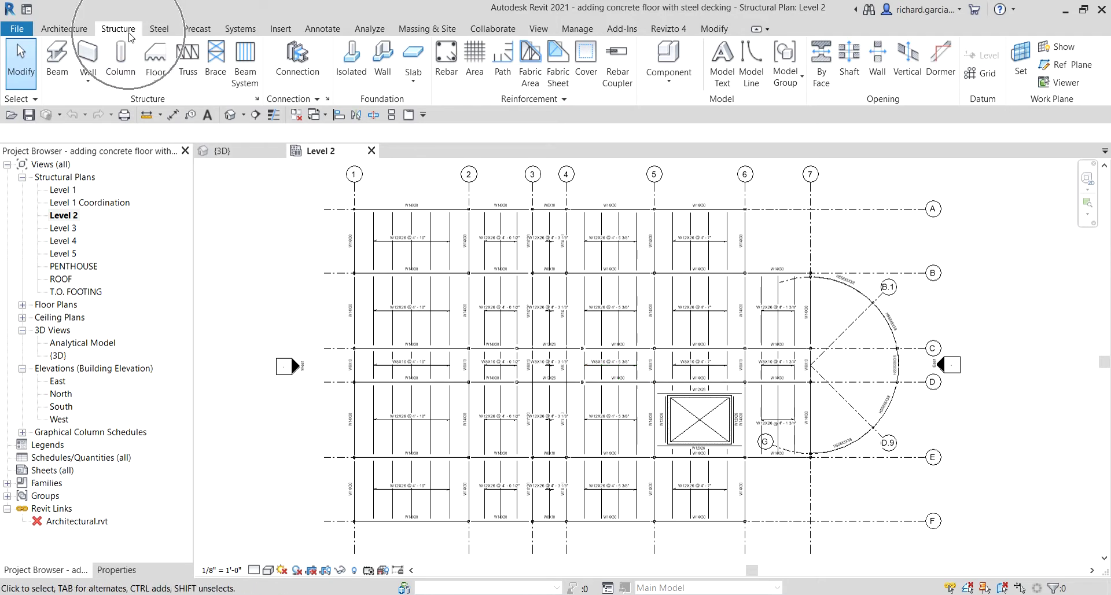
left_click(157, 86)
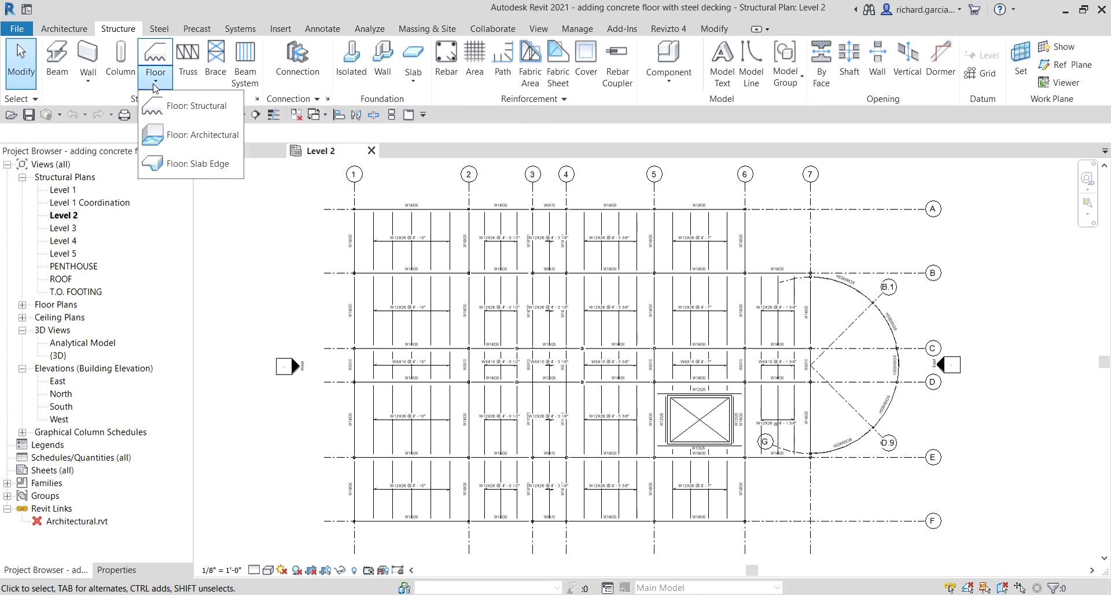
left_click(200, 111)
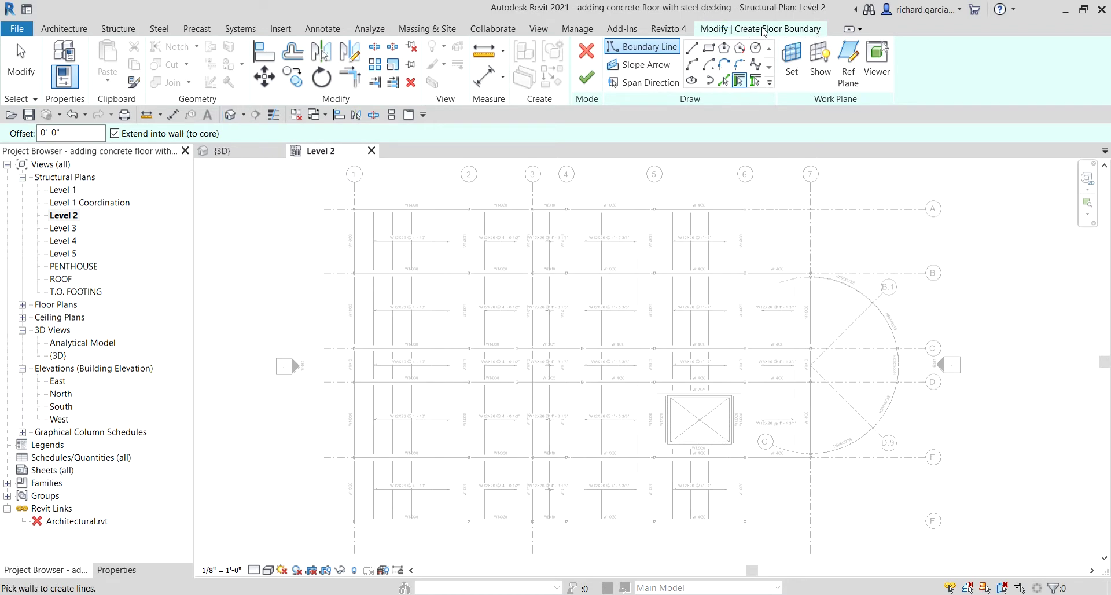
left_click(116, 570)
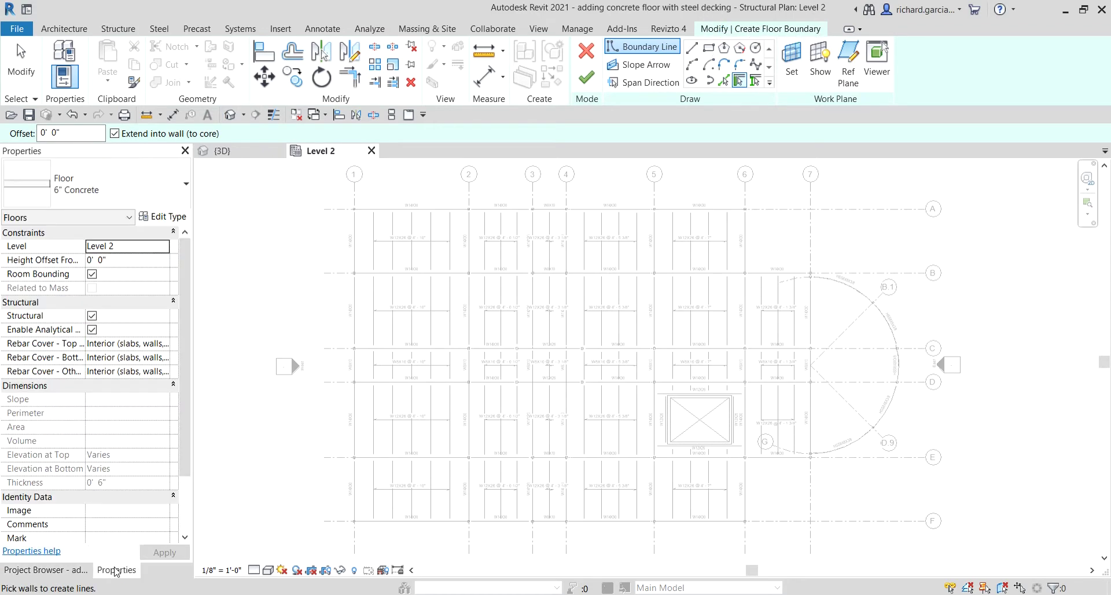
left_click(116, 188)
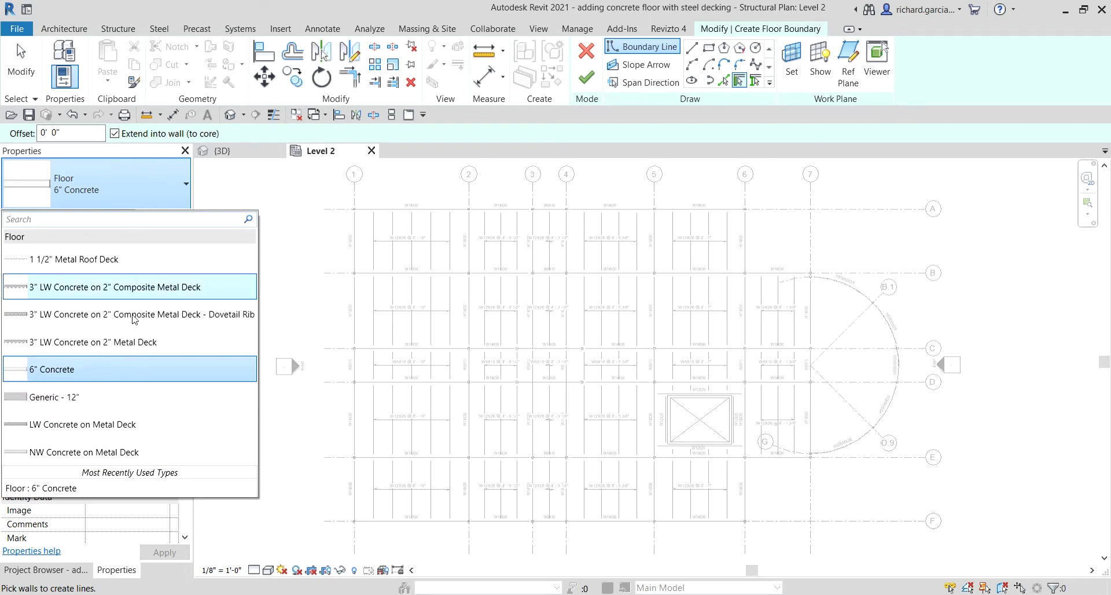
mouse_move(118, 294)
left_click(70, 376)
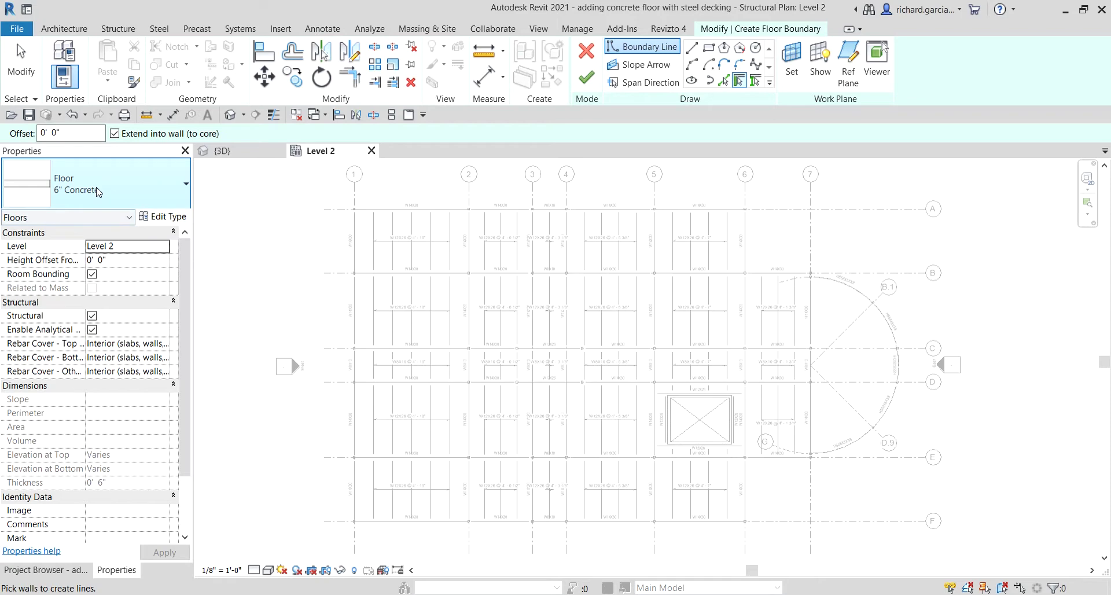
Step: Duplicate the 6" Concrete floor type under the name 6" Concrete - Metal Deck
left_click(168, 216)
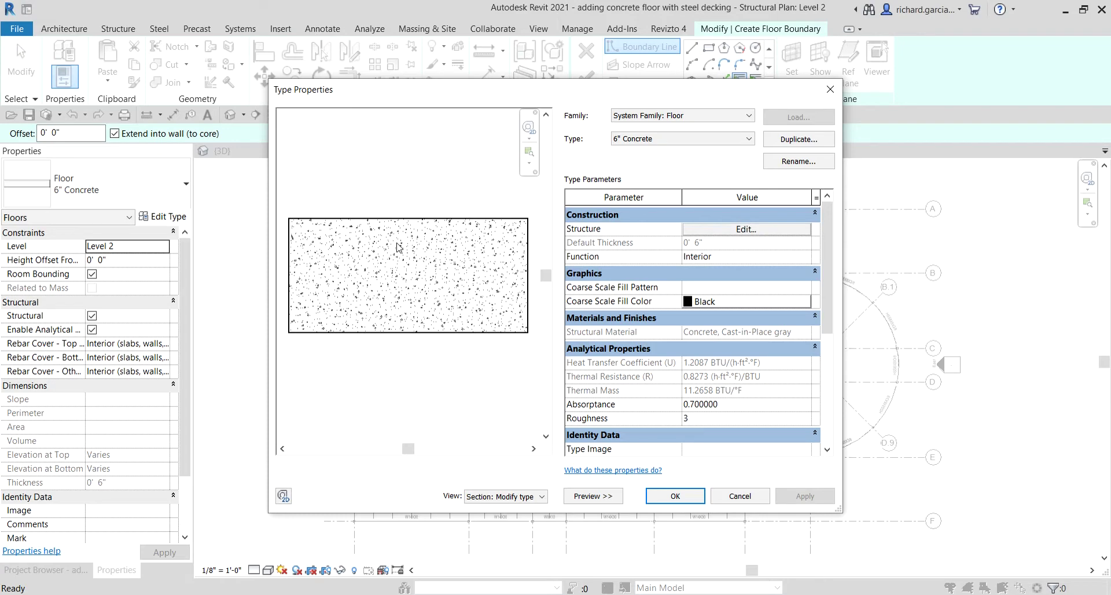
left_click(786, 145)
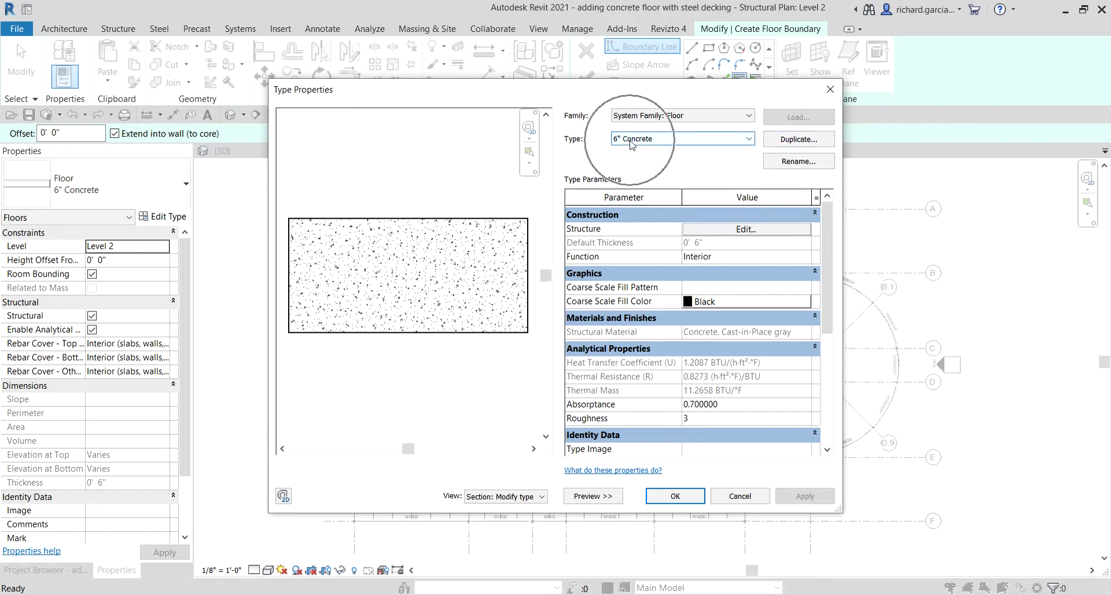
left_click(794, 142)
left_click(794, 144)
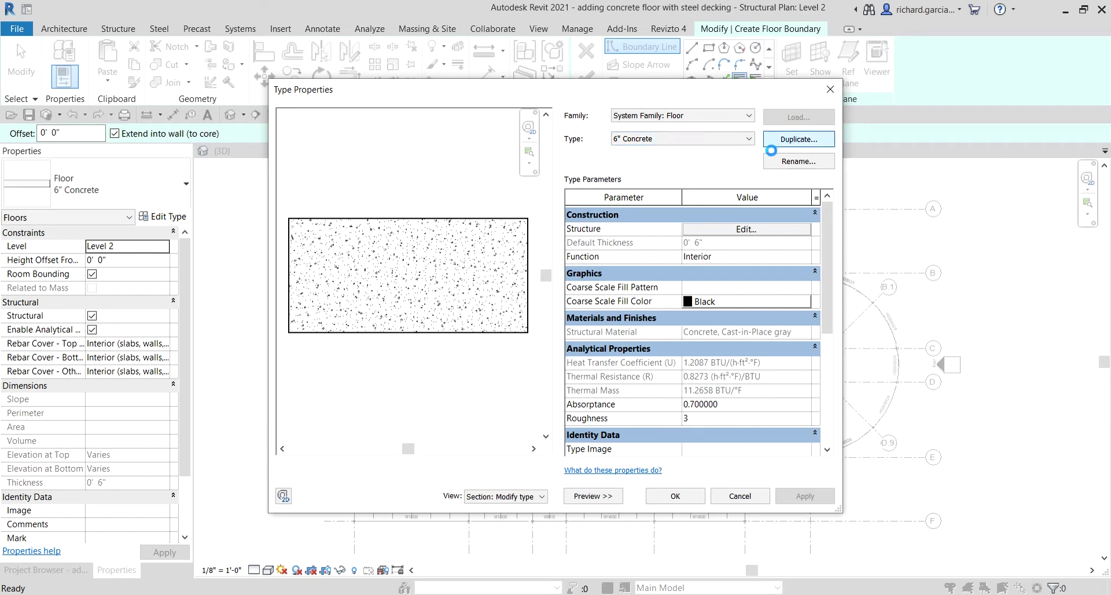
left_click(559, 291)
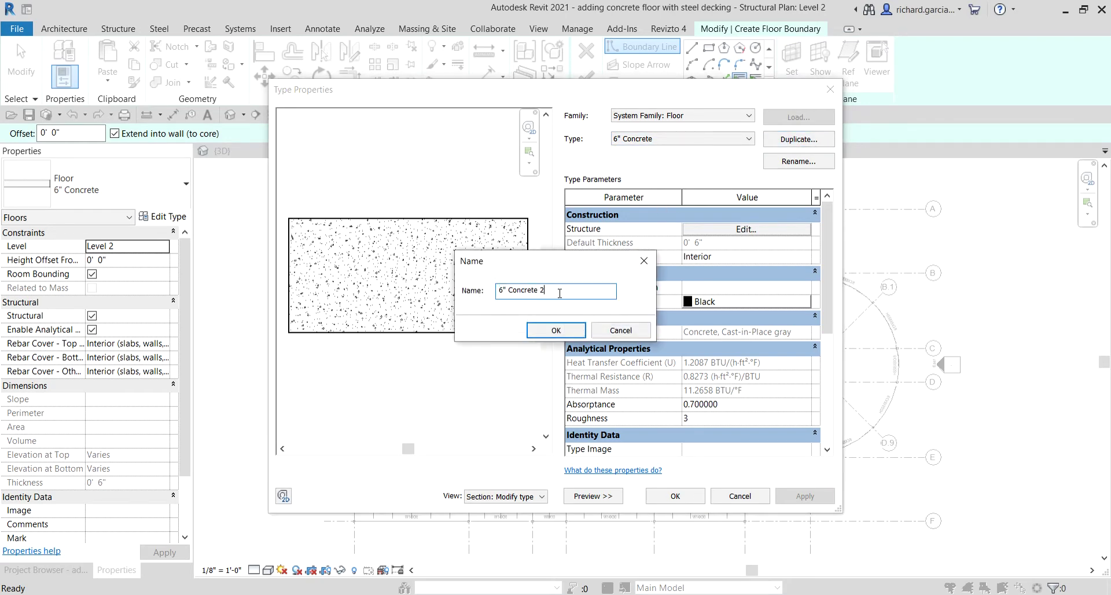
key("BackSpace")
type("- Meta")
key("BackSpace")
type("al Deck")
left_click(557, 331)
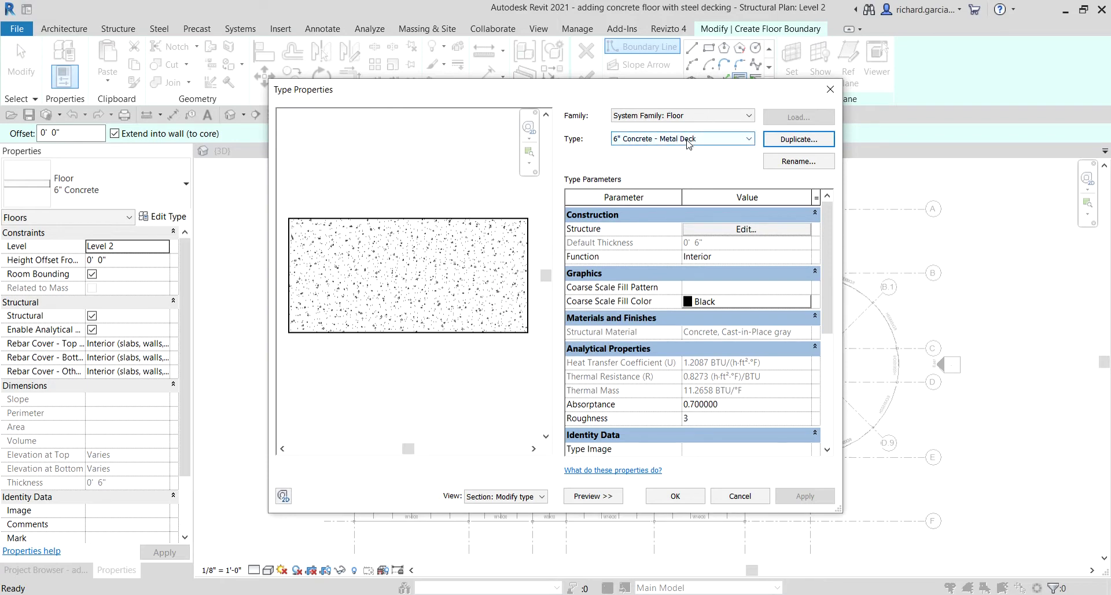
Step: Open the new floor type's layer structure and review the function options available for the concrete layer, down to Structural Deck [1]
left_click(753, 230)
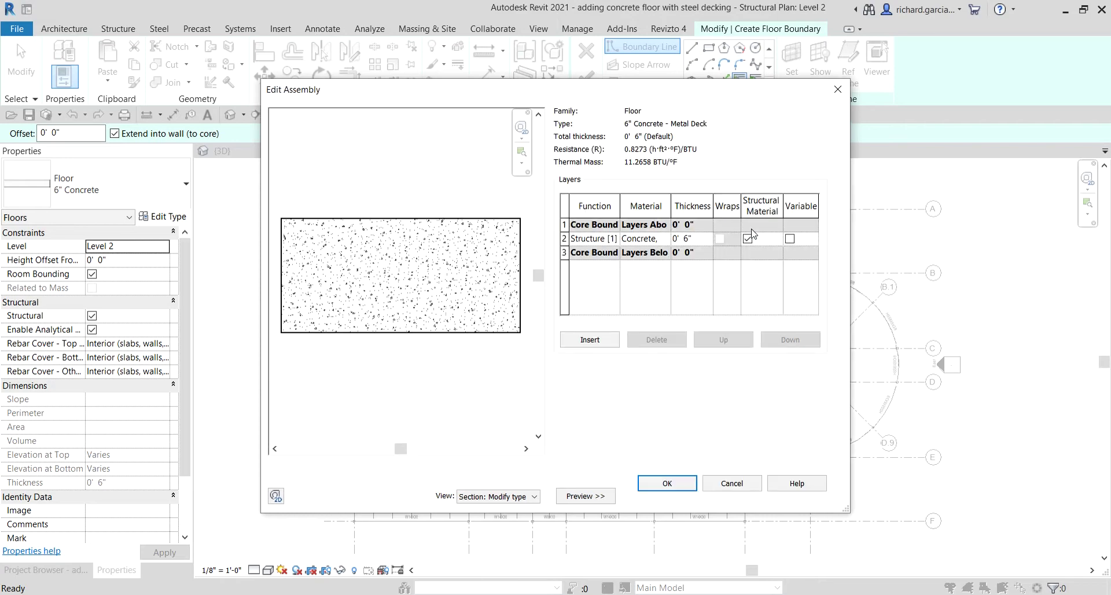
left_click(563, 239)
left_click(605, 242)
left_click(614, 239)
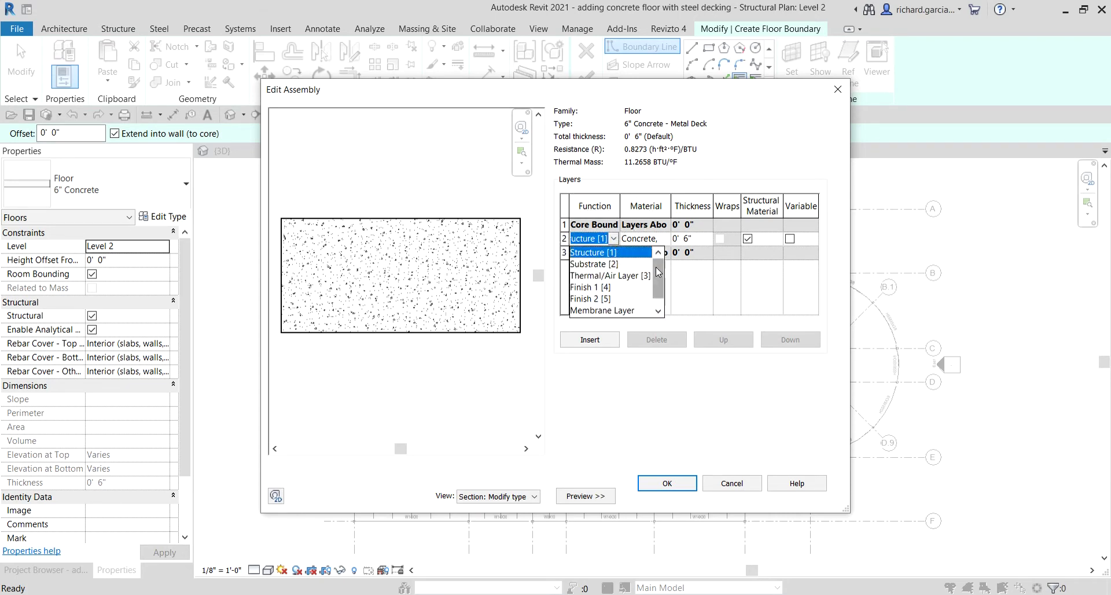
scroll(659, 275, "down", 1)
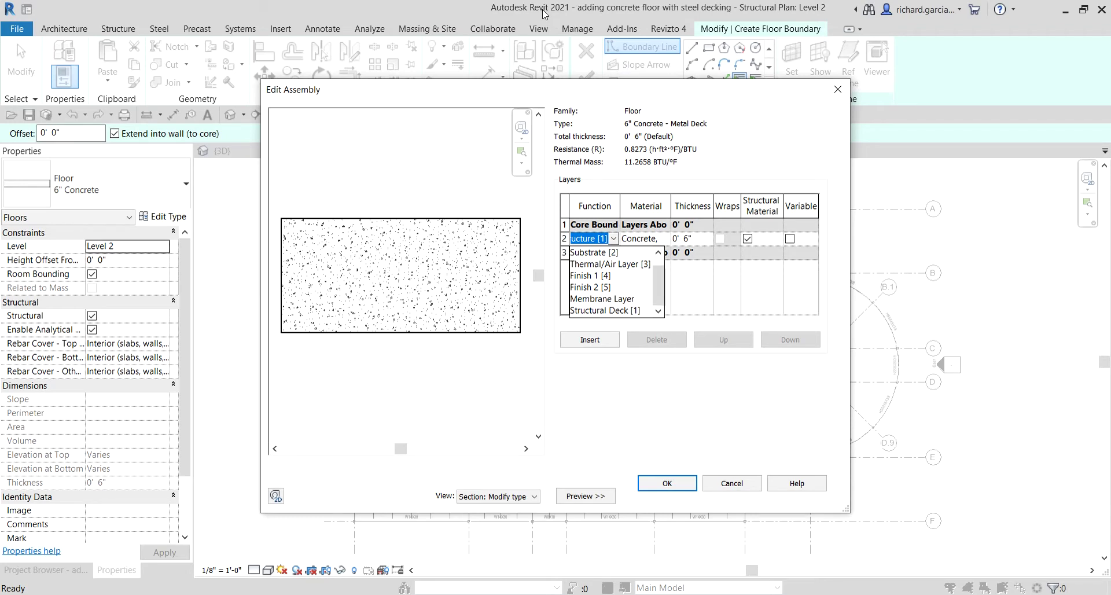
left_click(620, 181)
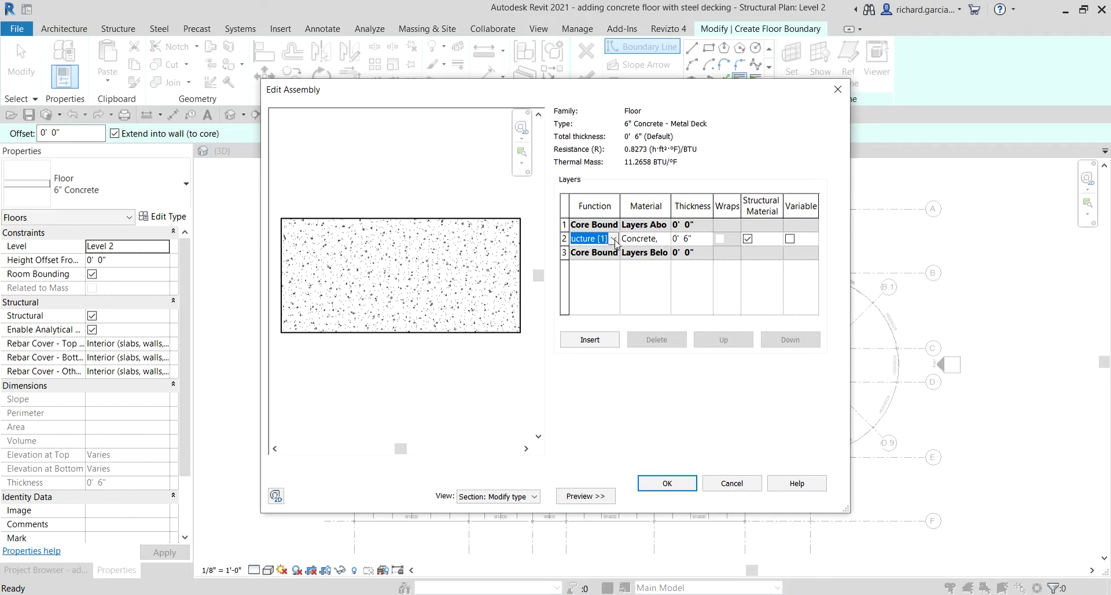
left_click(614, 239)
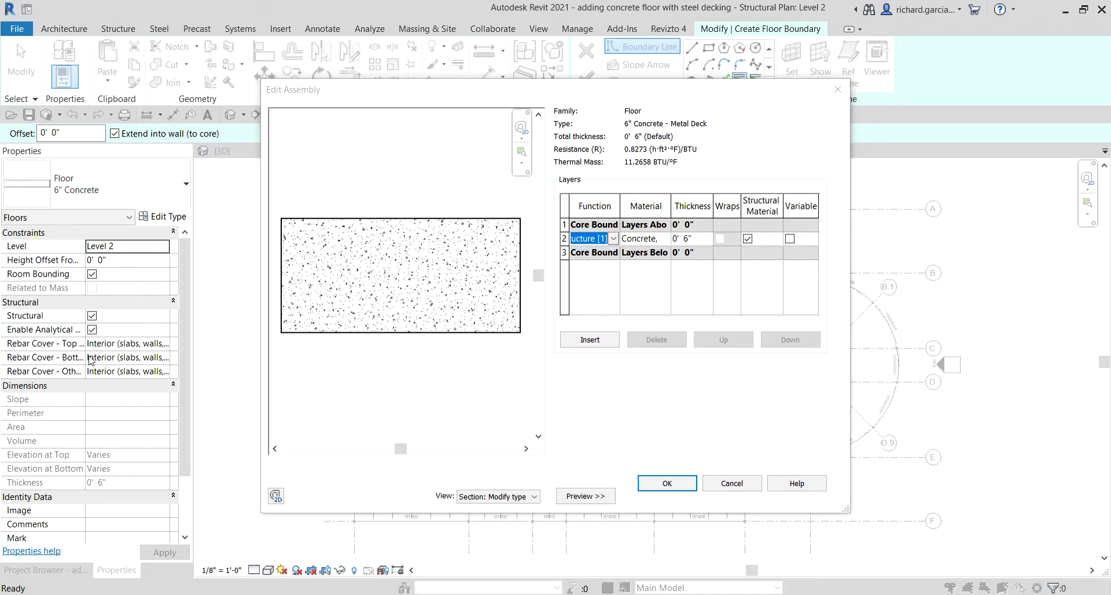
left_click(614, 239)
left_click(614, 239)
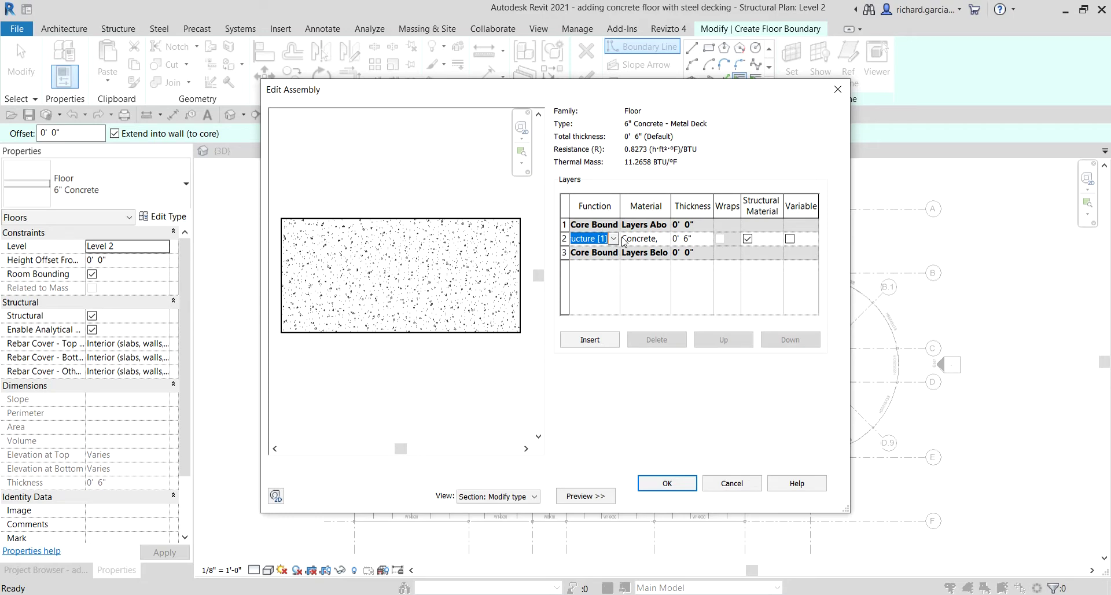
left_click(615, 239)
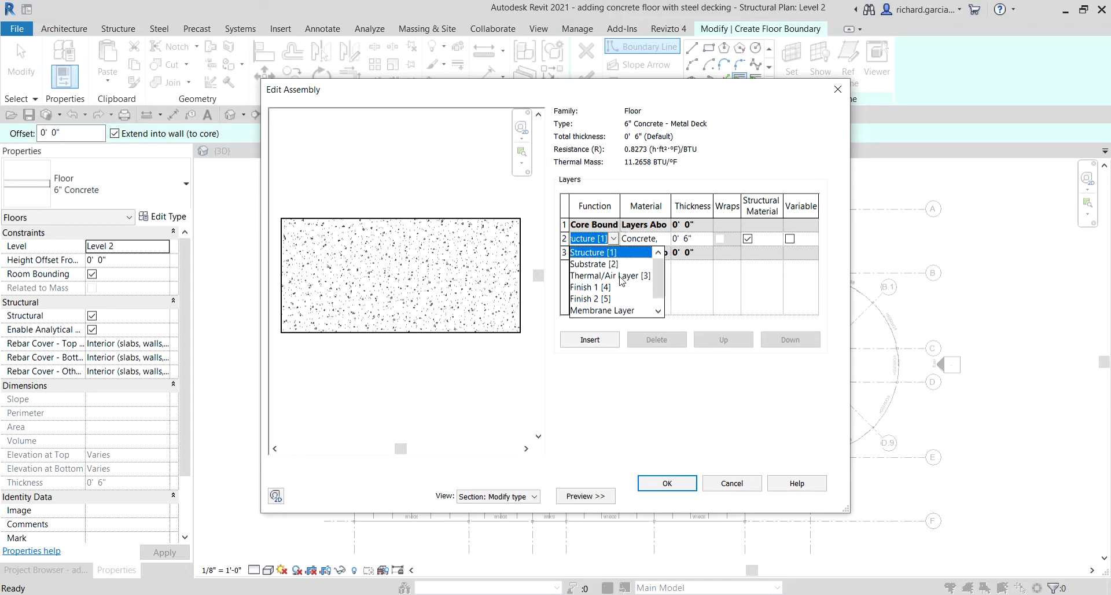
left_click(603, 292)
left_click(604, 301)
scroll(603, 301, "down", 1)
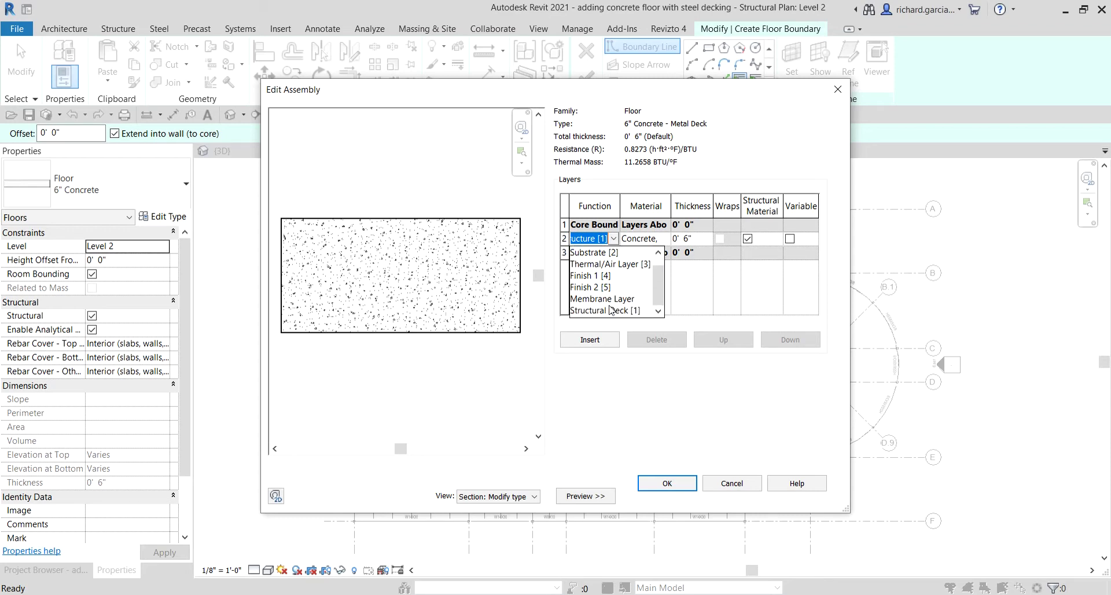
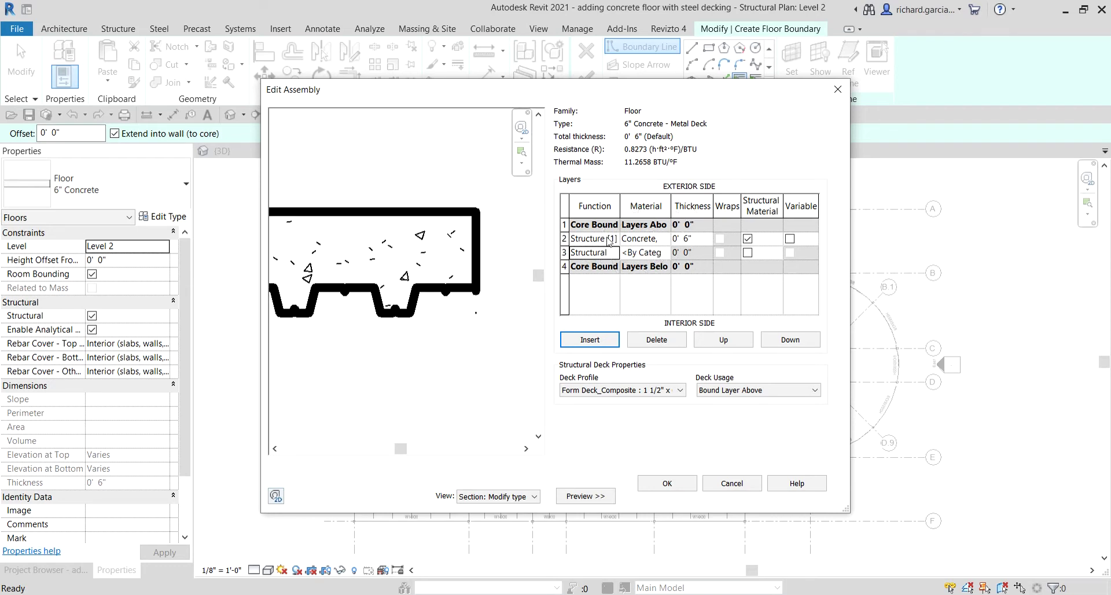
Step: Assign the Metal Deck material to the structural deck layer
left_click(663, 253)
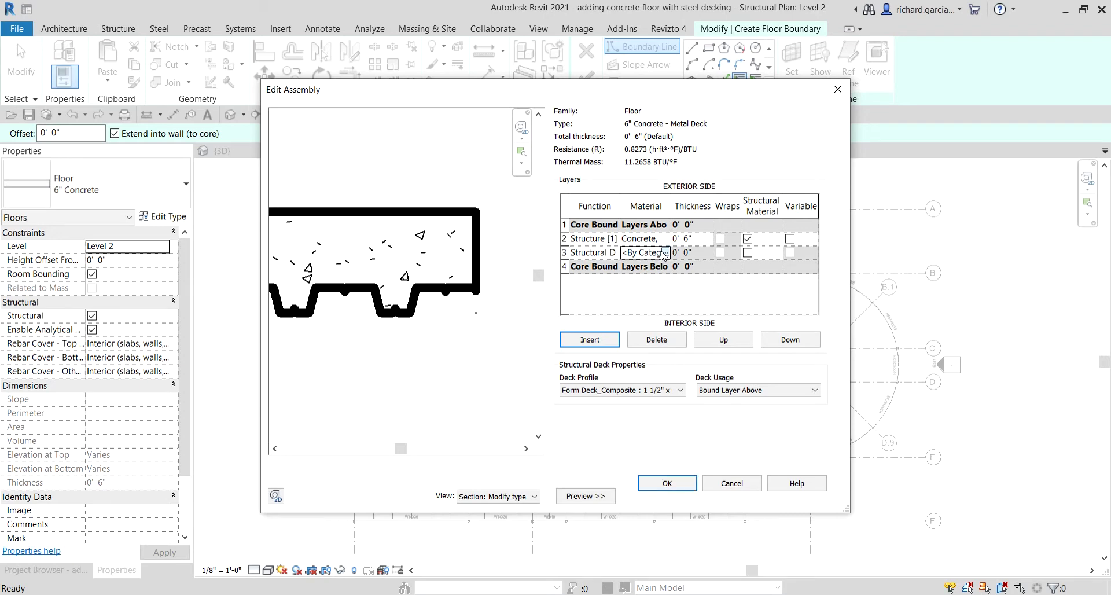
left_click(665, 253)
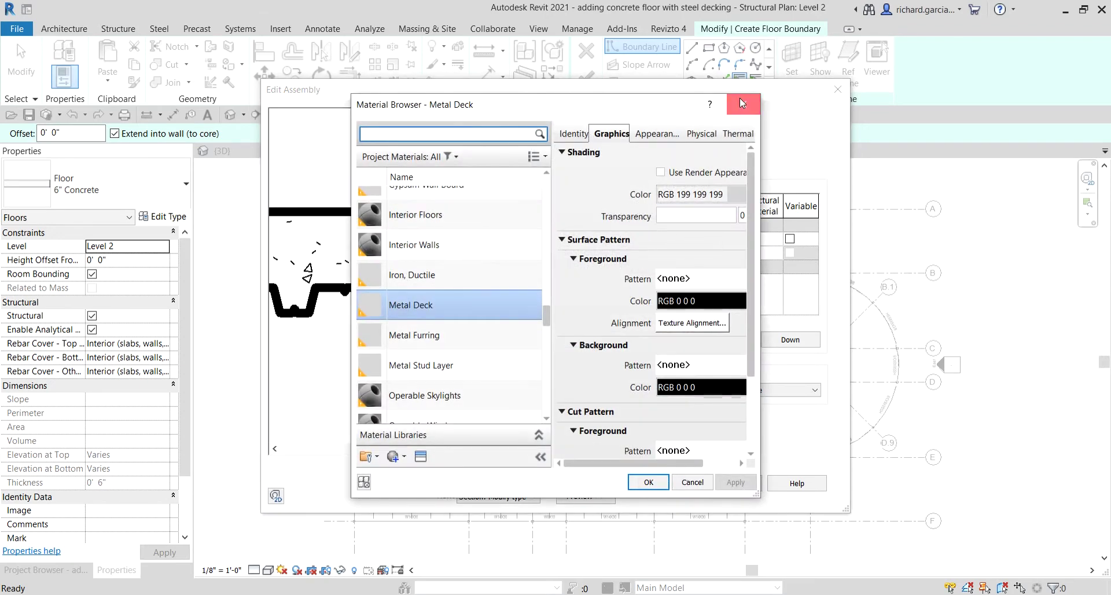
left_click(743, 105)
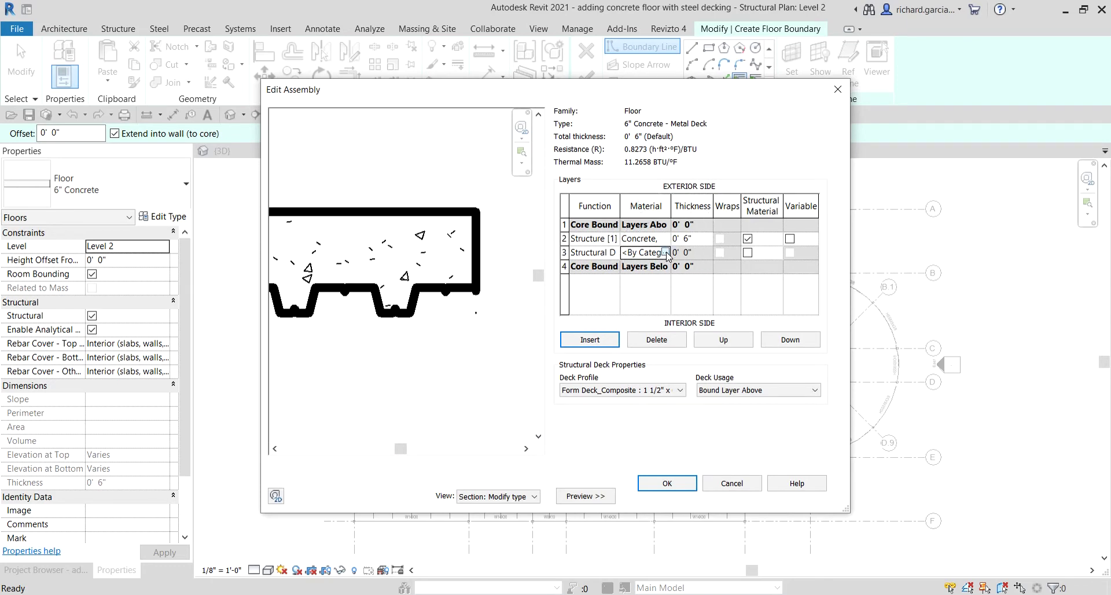
left_click(665, 253)
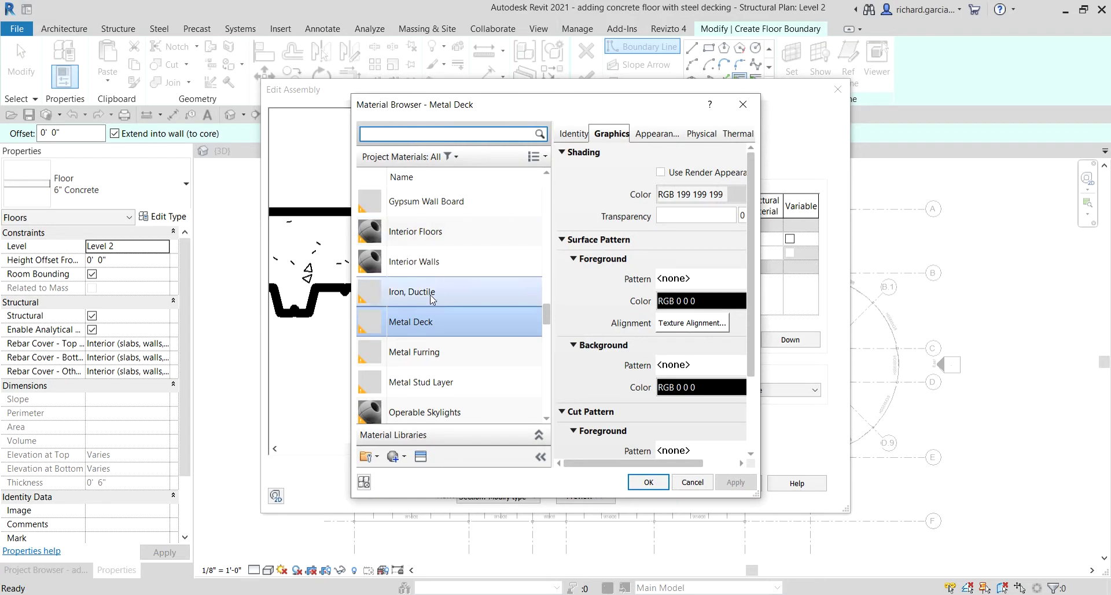
left_click(421, 329)
left_click(421, 329)
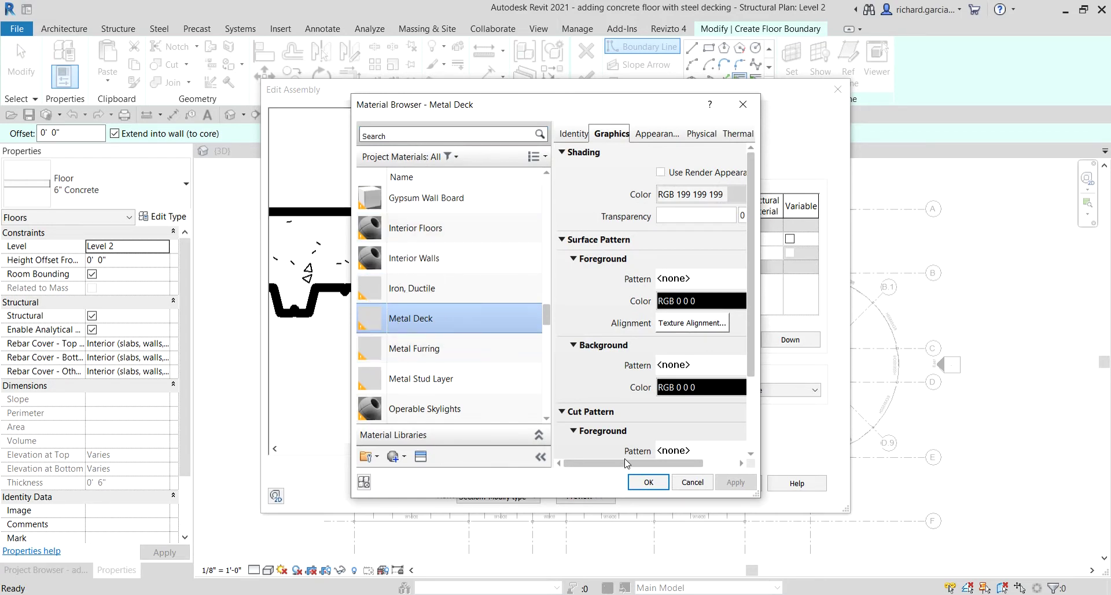
left_click(649, 483)
left_click(649, 484)
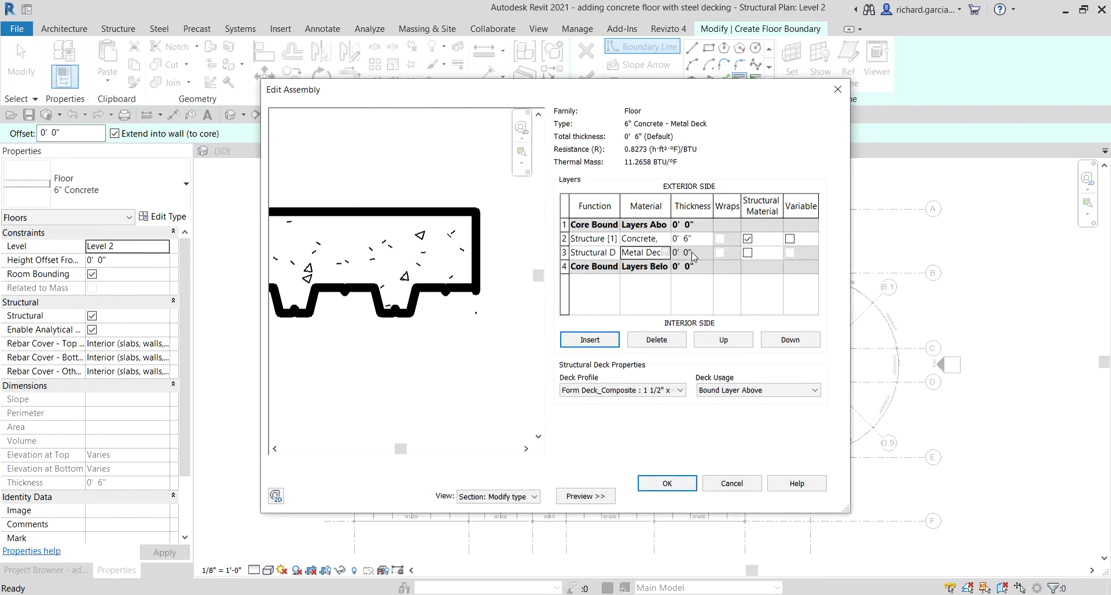
Step: Try the Composite-Dovetail_Rib 2" x 6" and Non-Composite 1" x 4" deck profiles, and return to Form Deck_Composite : 1 1/2" x 6"
left_click(694, 256)
left_click(580, 377)
left_click(628, 391)
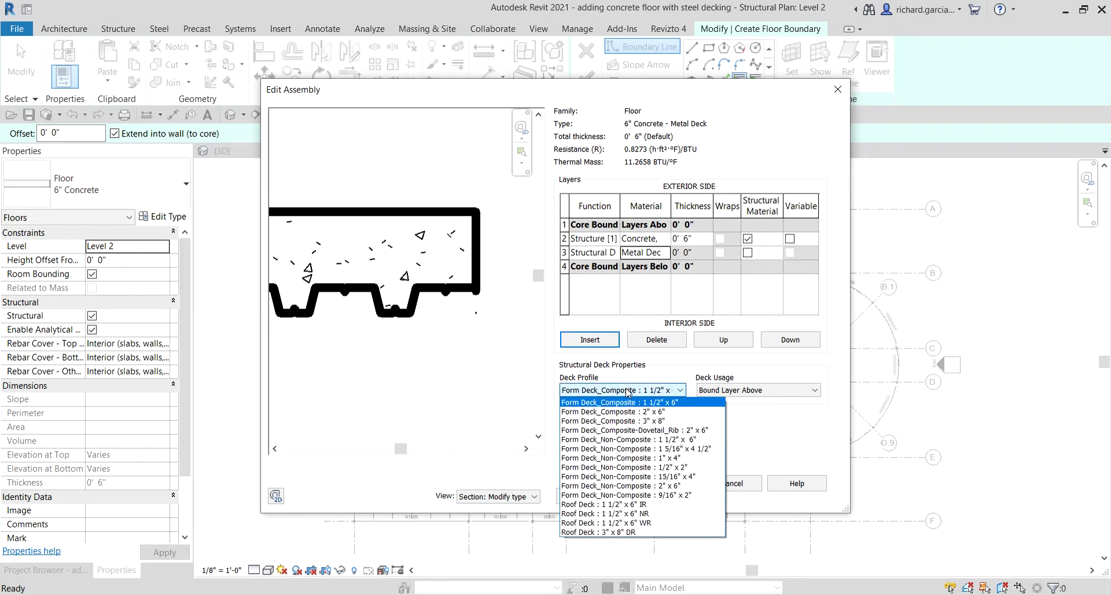
left_click(604, 431)
left_click(443, 297)
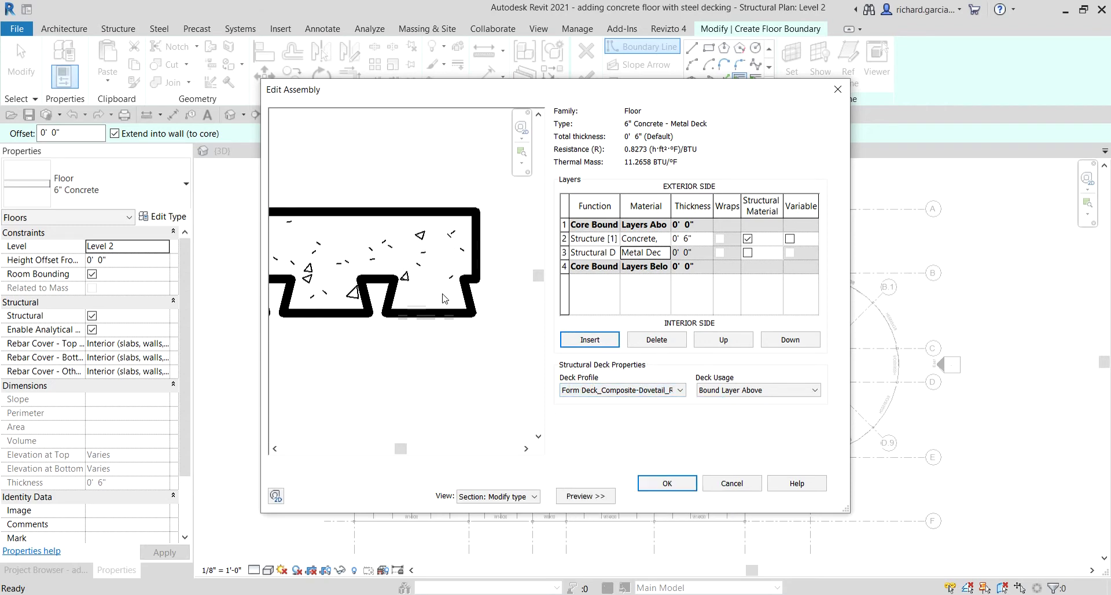
left_click(589, 394)
left_click(603, 459)
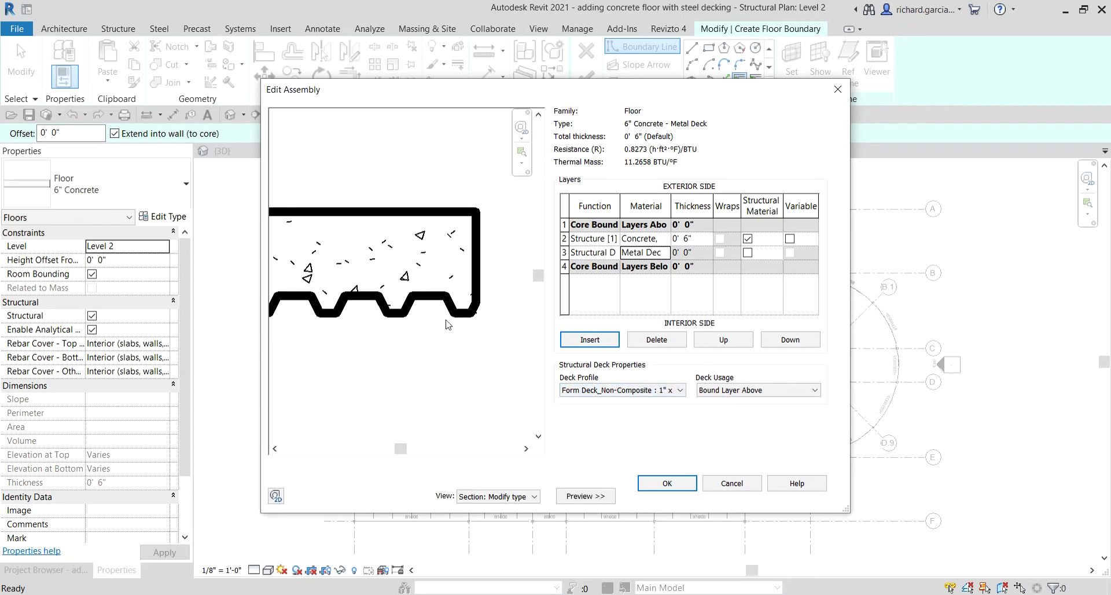
left_click(439, 305)
left_click(602, 392)
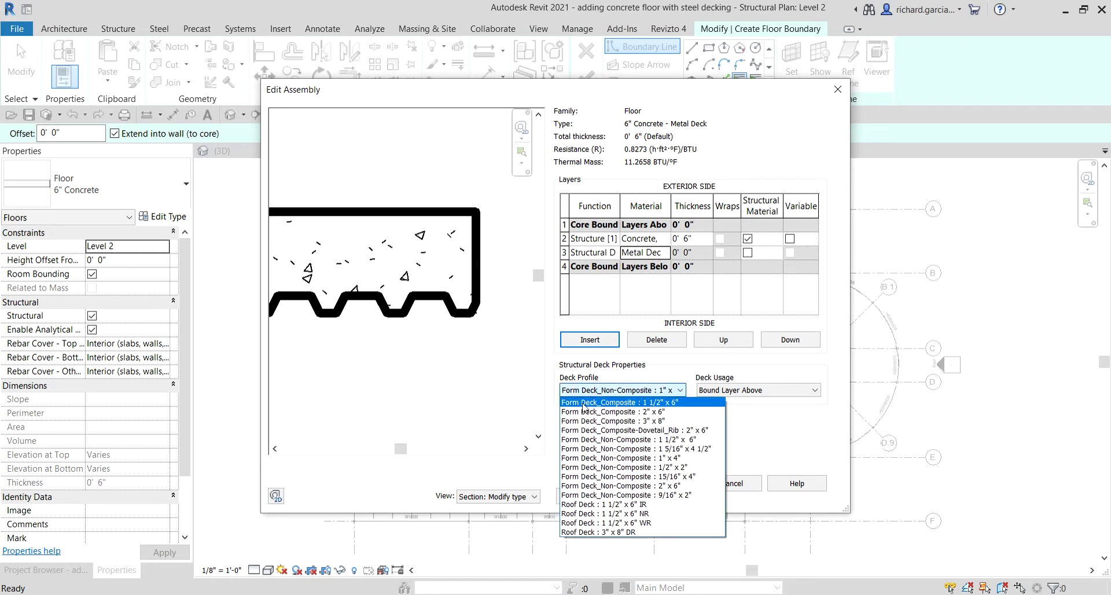
left_click(585, 404)
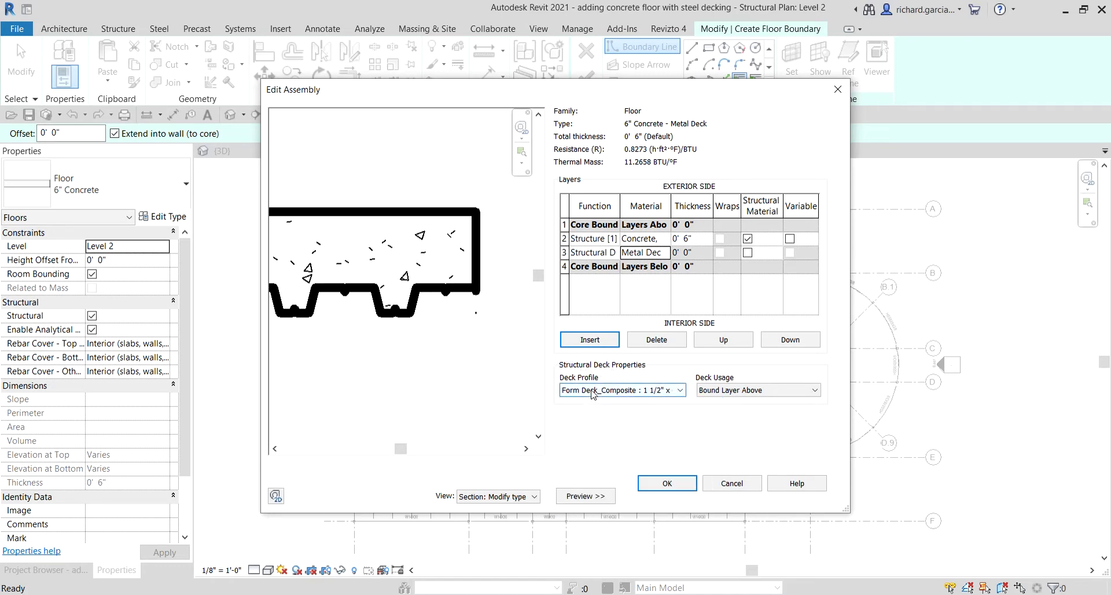
Step: Confirm the layer structure and the 6" Concrete - Metal Deck type, and set the floor's height offset from the level to 6"
left_click(592, 391)
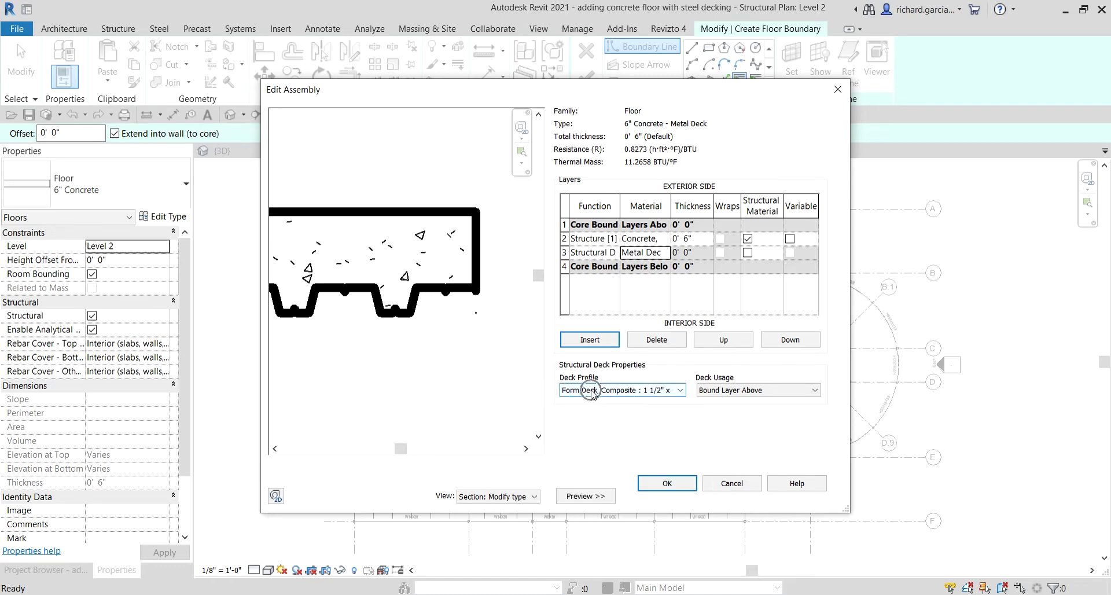
left_click(667, 483)
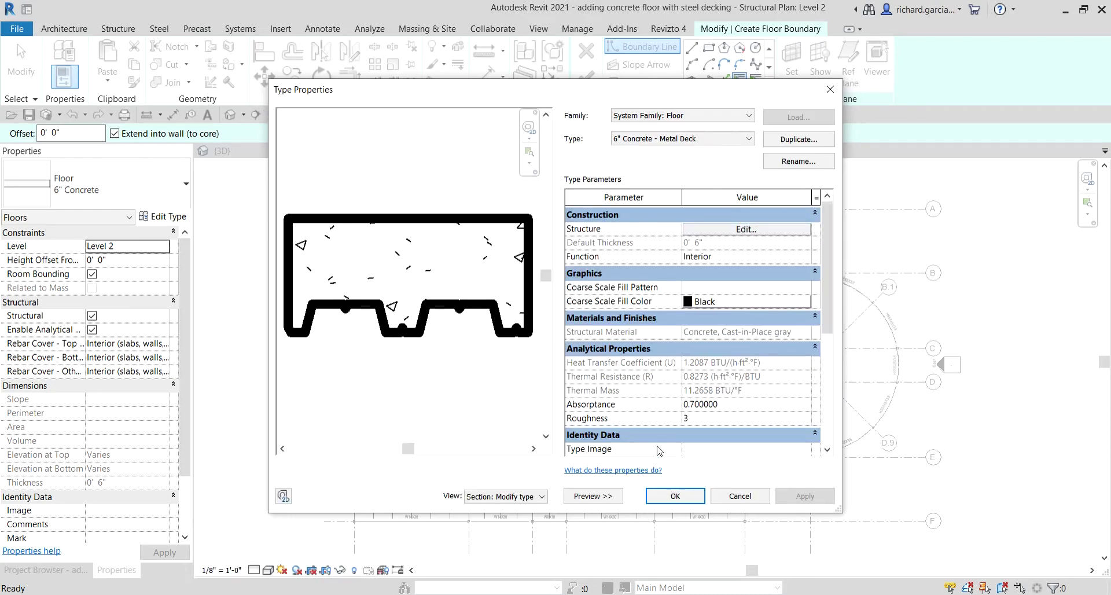
left_click(676, 496)
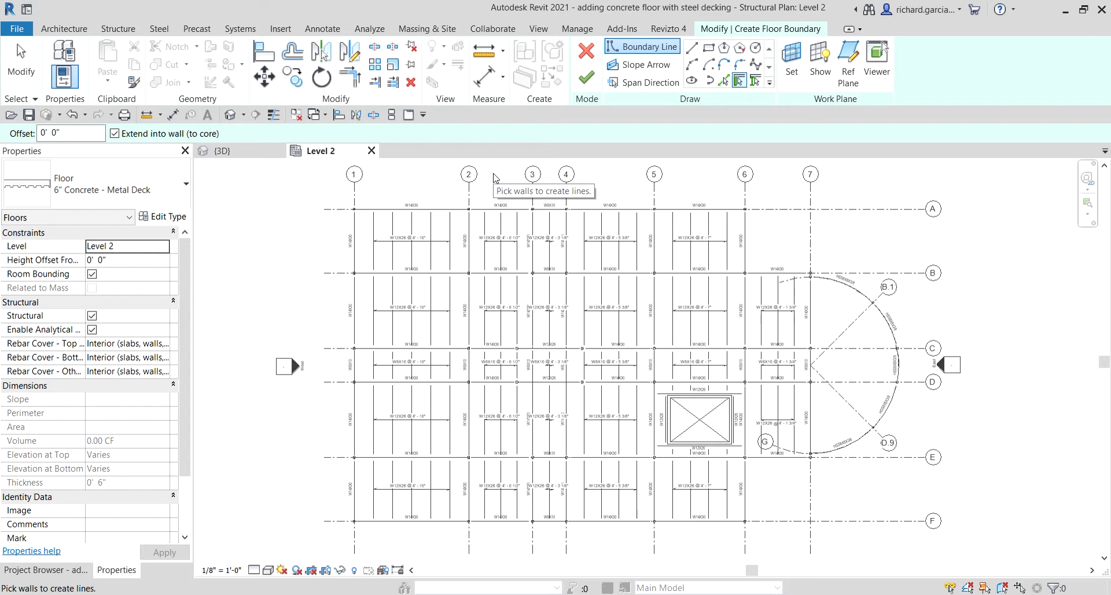
left_click(118, 260)
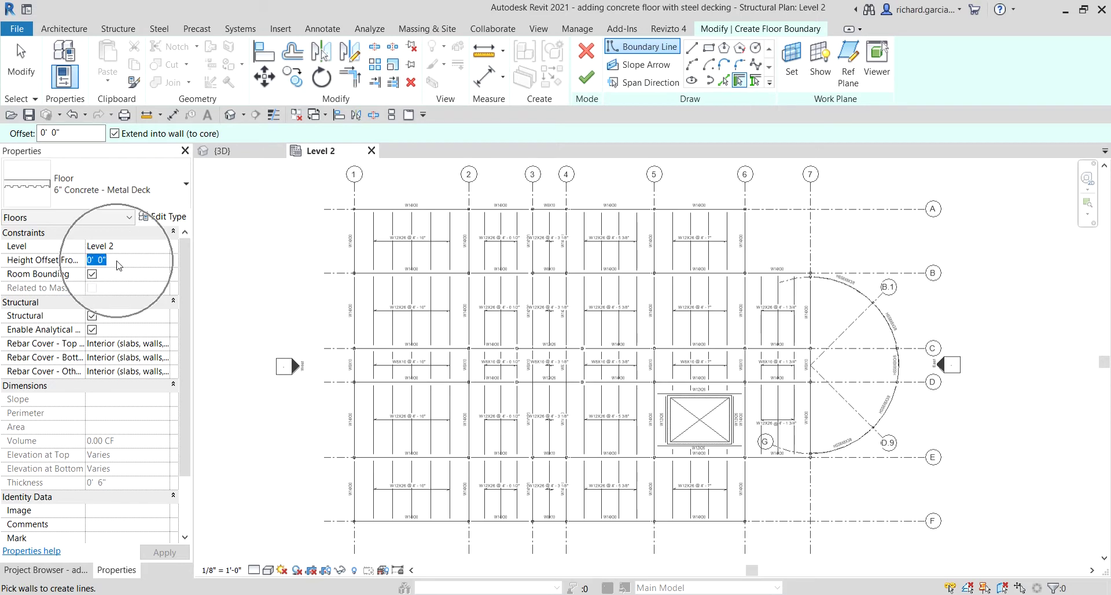
type("6")
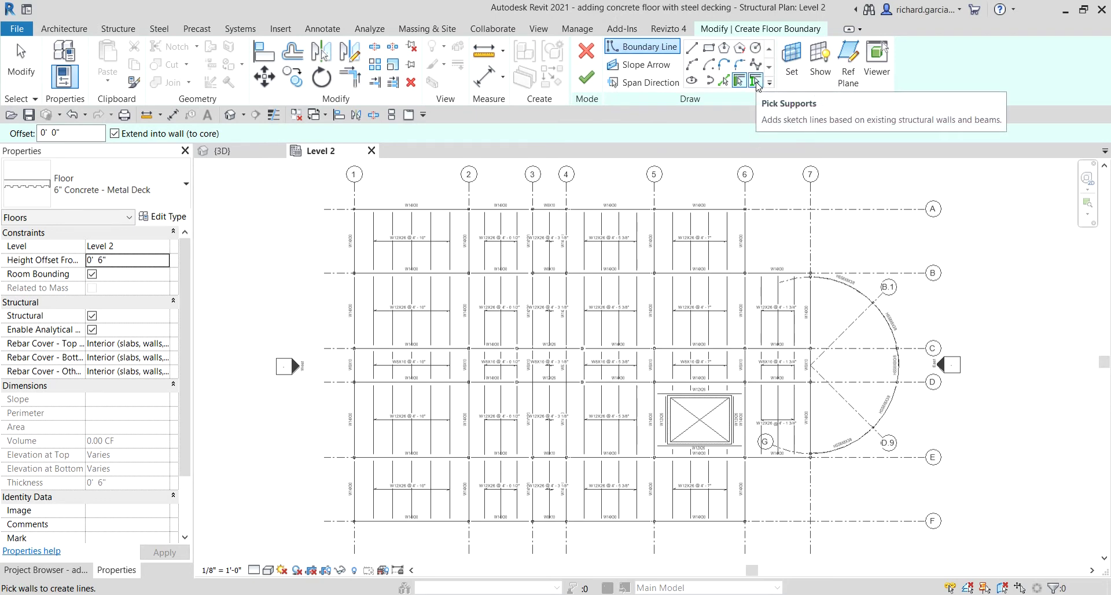
Step: Use Pick Supports to create a floor boundary line along the grid 1 beam between grids B and C
left_click(757, 82)
left_click(756, 81)
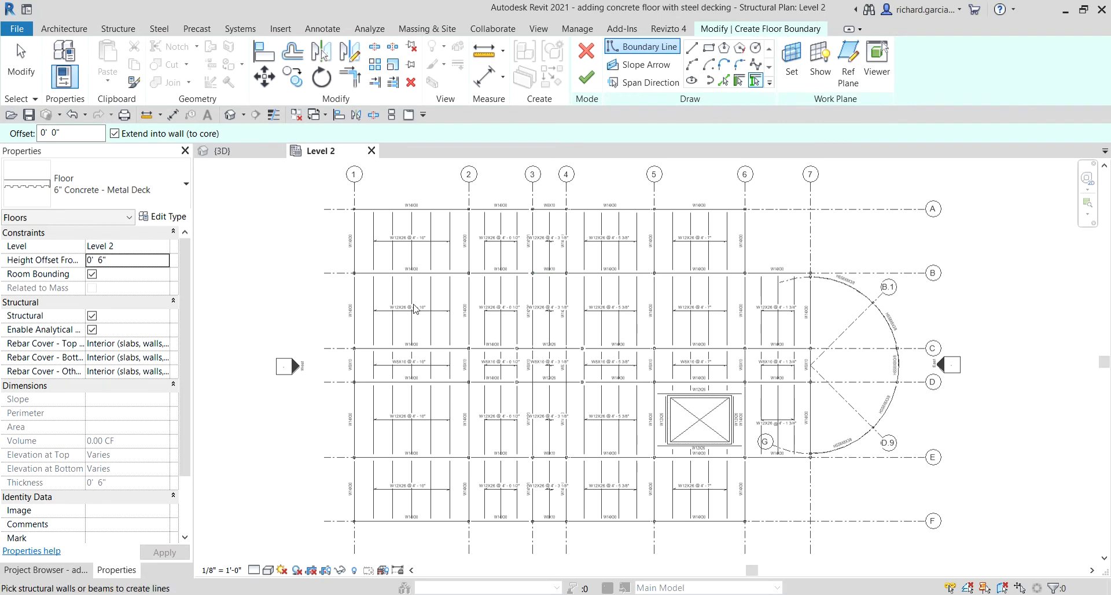
scroll(414, 308, "up", 2)
left_click(328, 293)
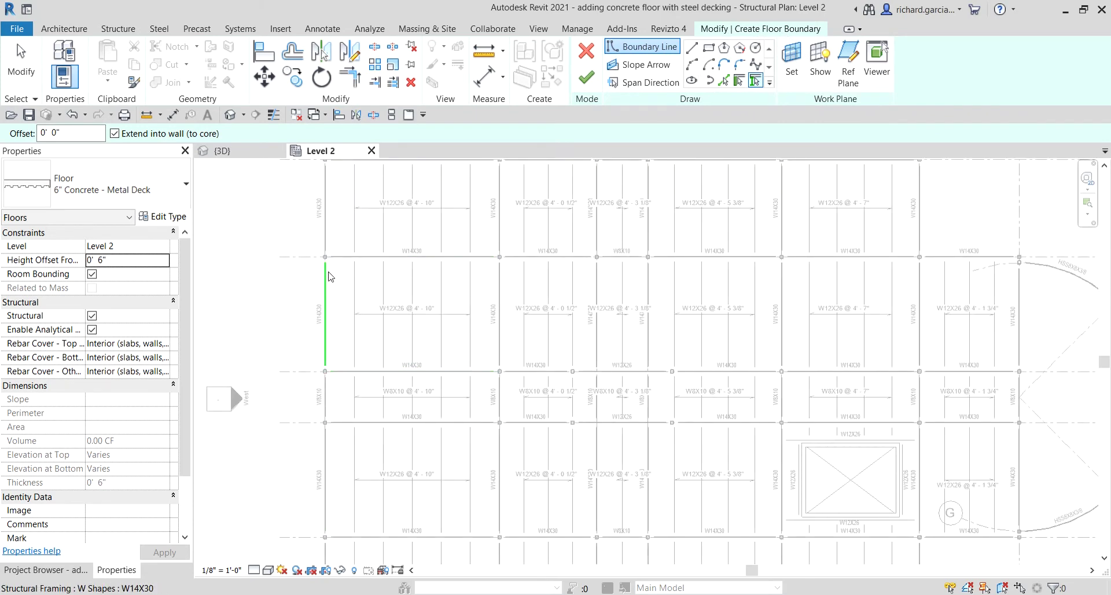
left_click(331, 291)
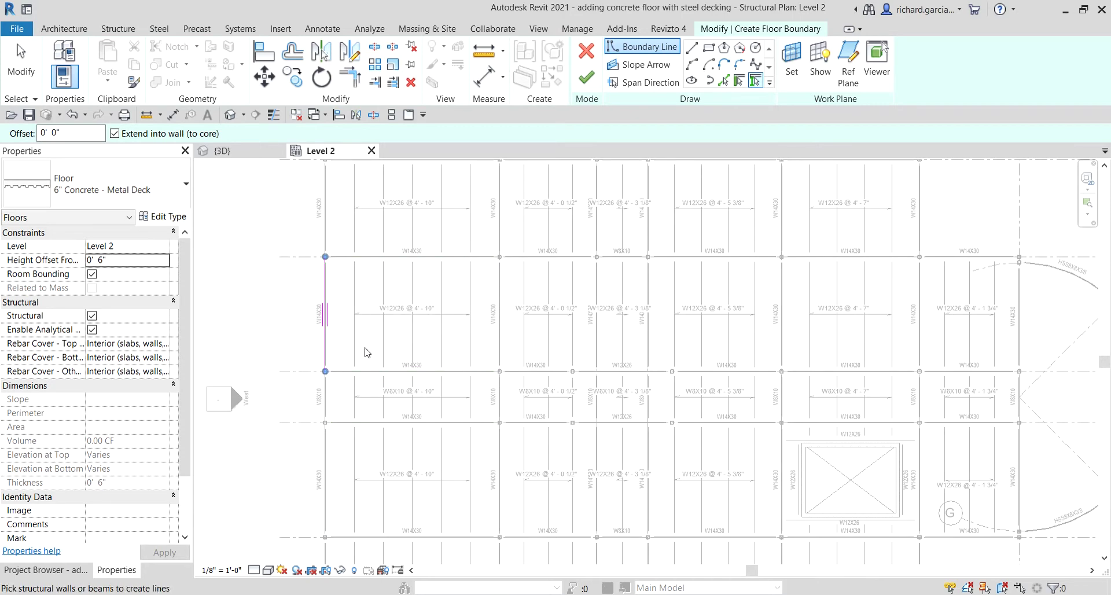
scroll(337, 342, "up", 3)
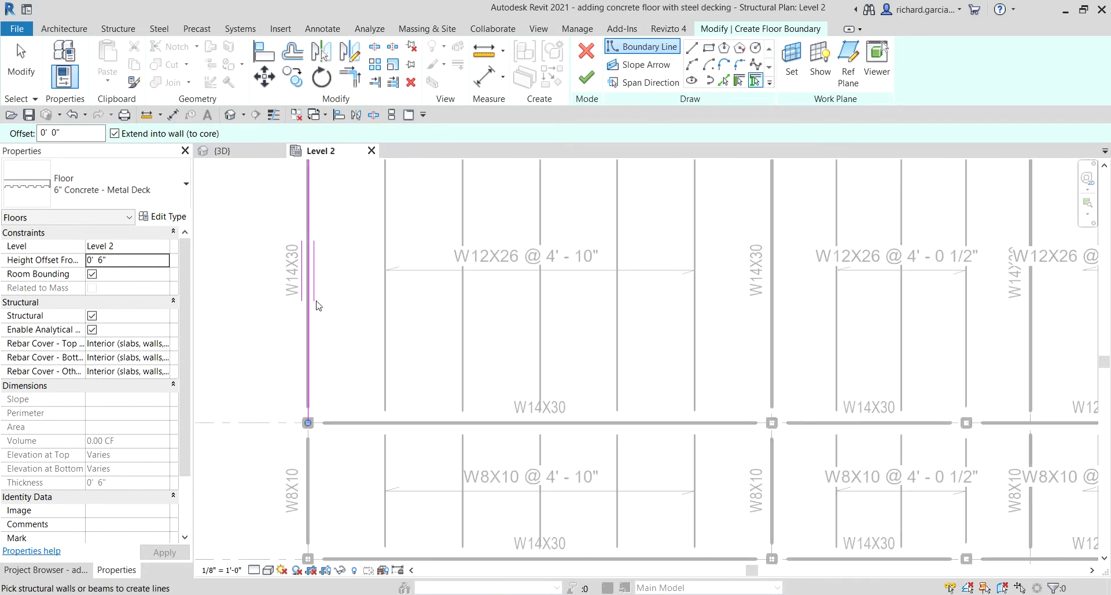
left_click(317, 272)
Step: Add a boundary line along the grid A beam between grids 1 and 2
scroll(322, 272, "down", 3)
middle_click_drag(352, 274, 304, 311)
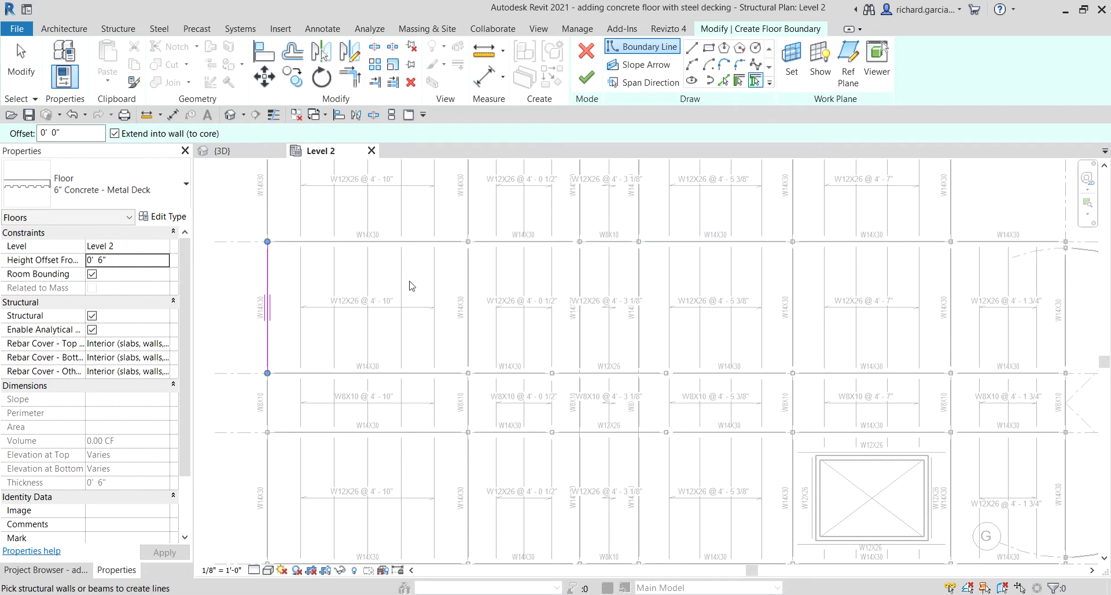
middle_click_drag(411, 286, 402, 429)
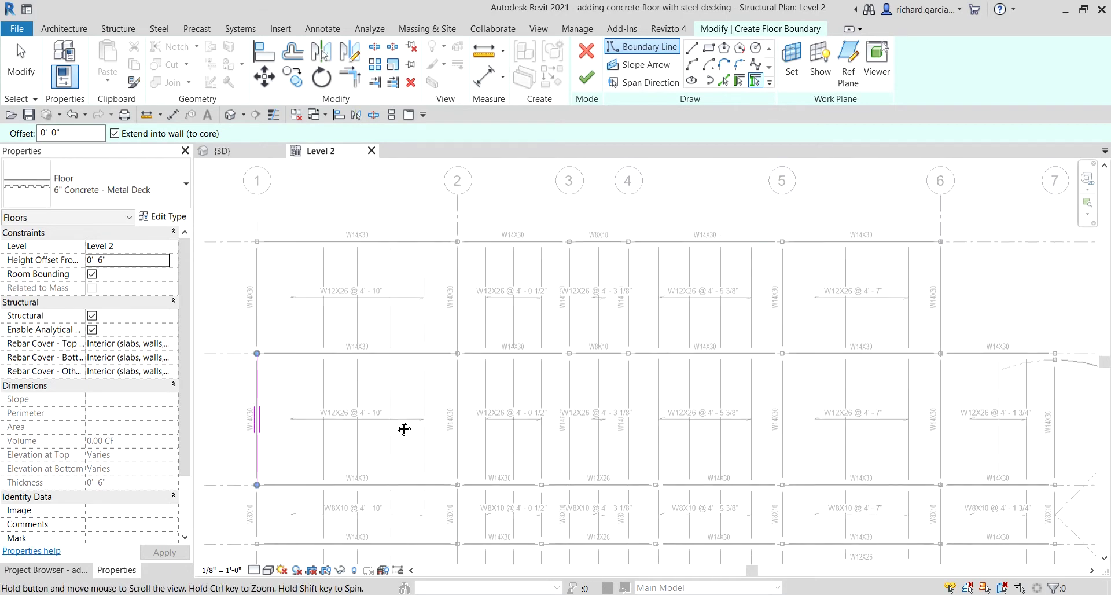
left_click(320, 266)
scroll(385, 278, "down", 2)
middle_click_drag(566, 288, 507, 270)
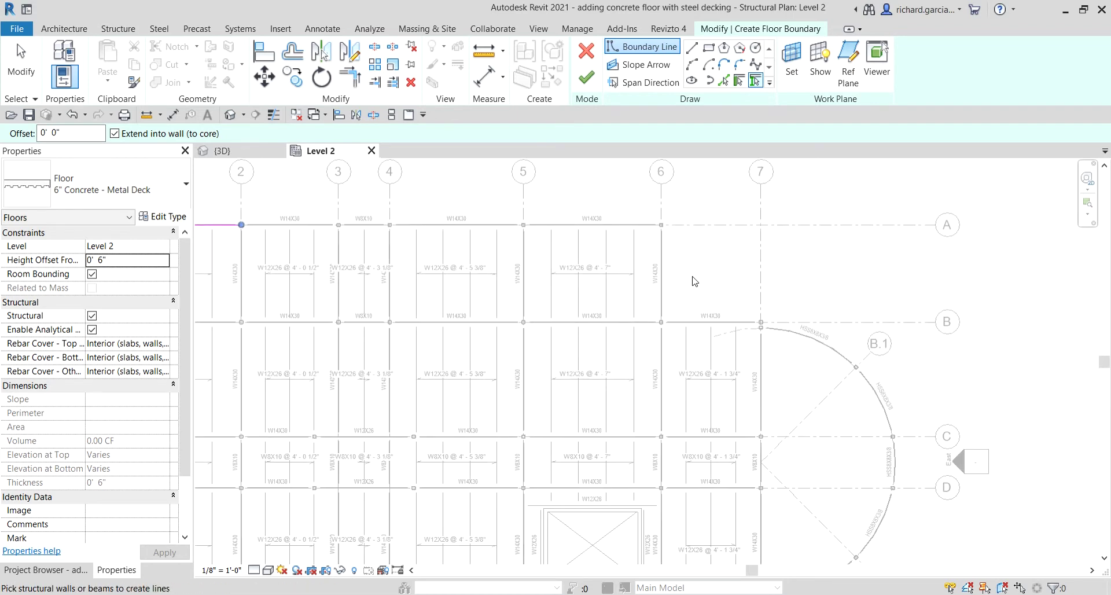
Step: Add boundary lines along the grid 6 beam from A to B, the grid B beam from 6 to 7, and the grid 7 beam from B to C
left_click(663, 256)
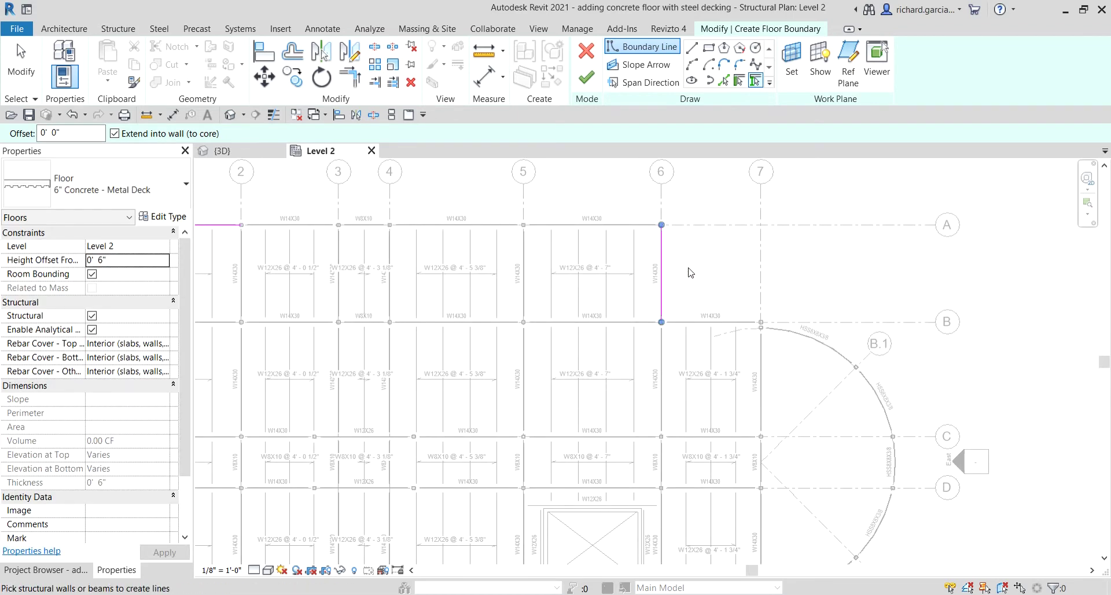
left_click(696, 324)
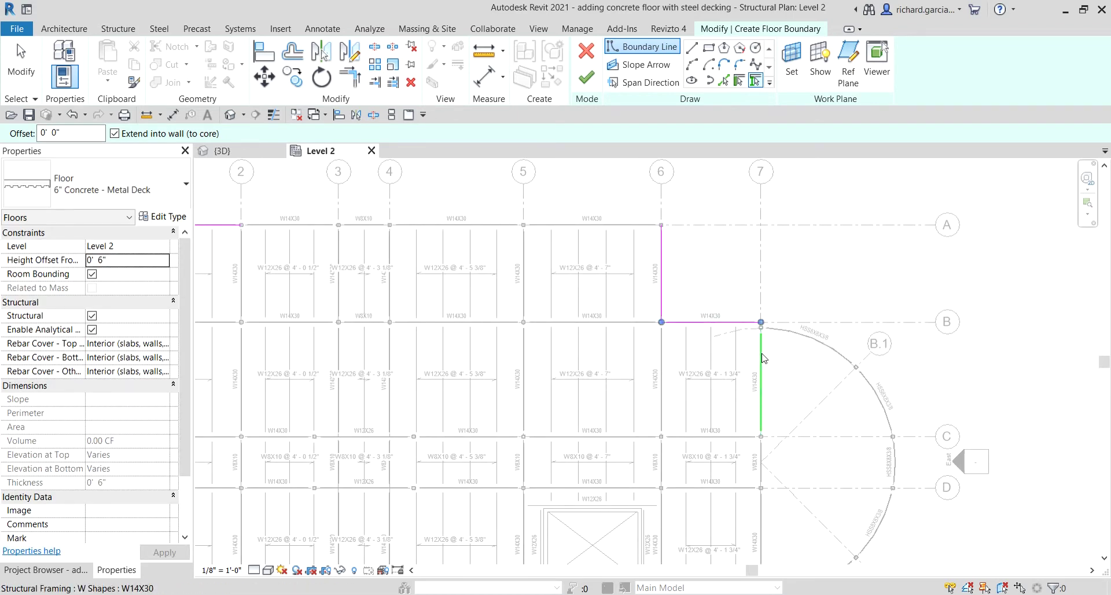
left_click(764, 358)
Step: Add boundary lines along the grid E beam between grids 6 and 7 and the grid F beam between grids 5 and 6
middle_click_drag(794, 409, 773, 276)
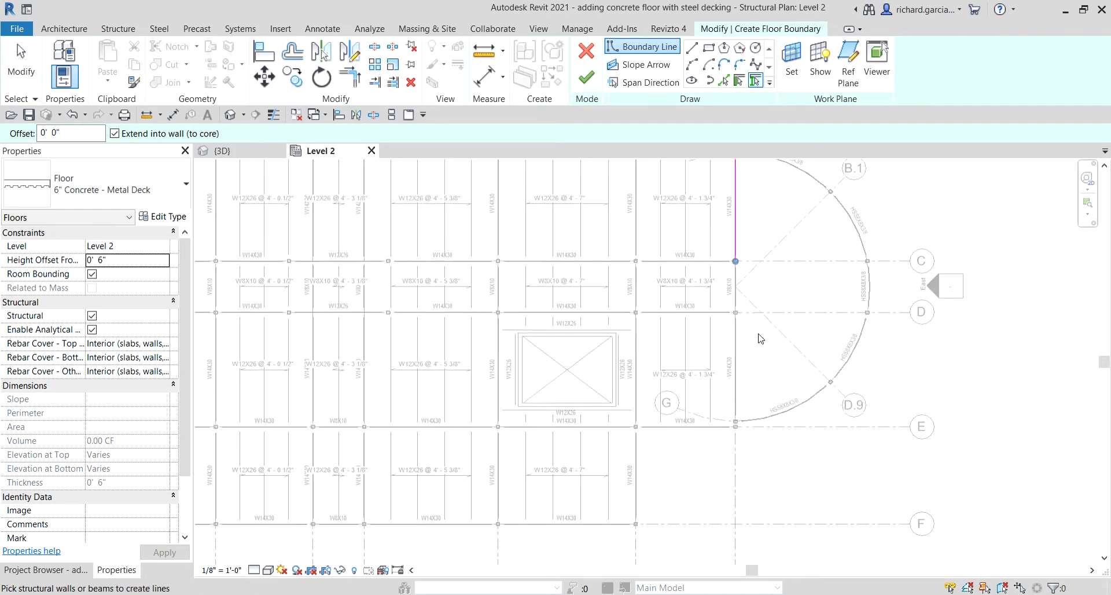
left_click(704, 431)
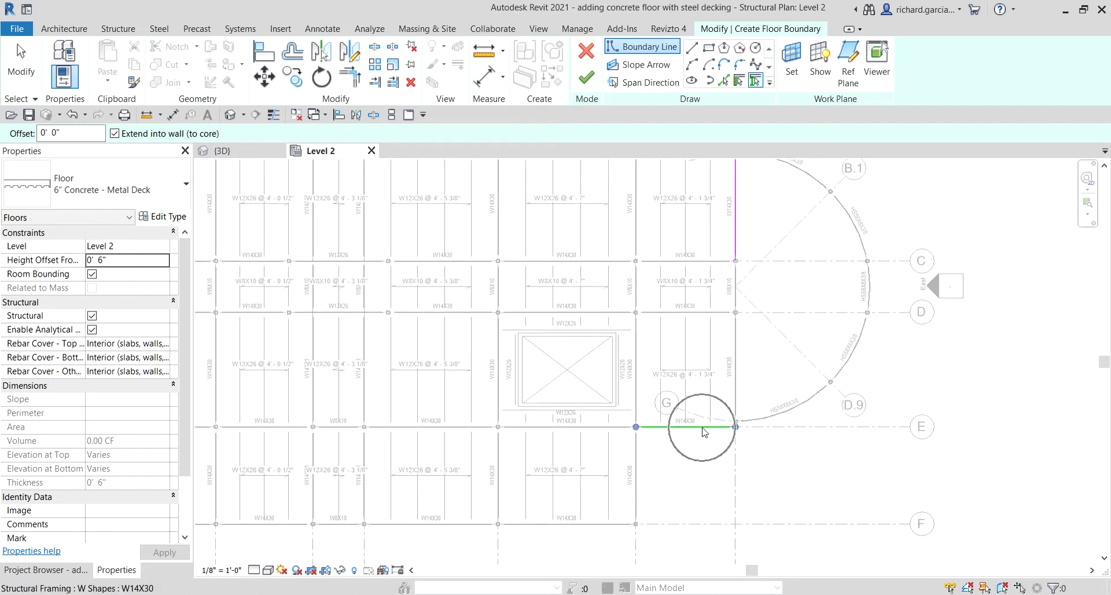
left_click(612, 524)
Step: Use Trim/Extend to Corner to join the grid 1 and grid A boundary lines into a corner at A-1
scroll(614, 508, "down", 3)
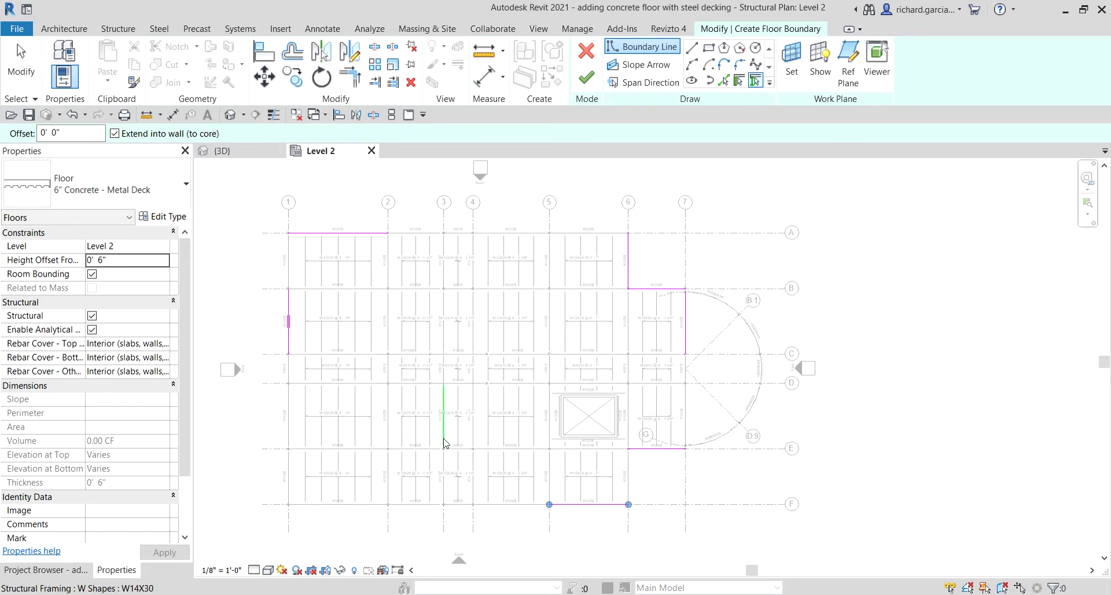
scroll(291, 244, "up", 4)
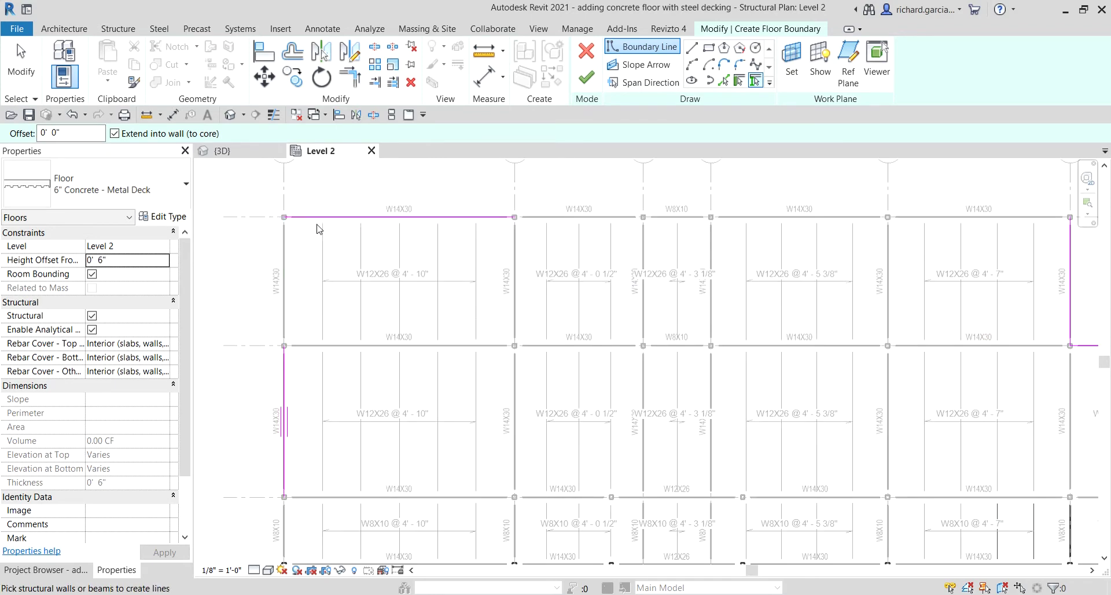
scroll(295, 258, "up", 3)
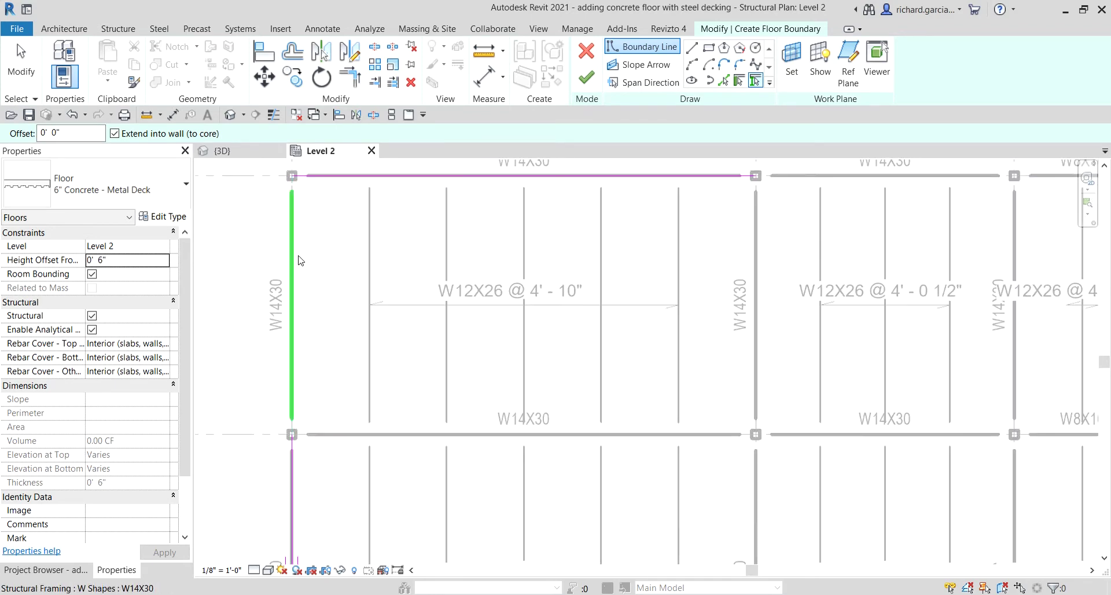
middle_click_drag(317, 270, 324, 292)
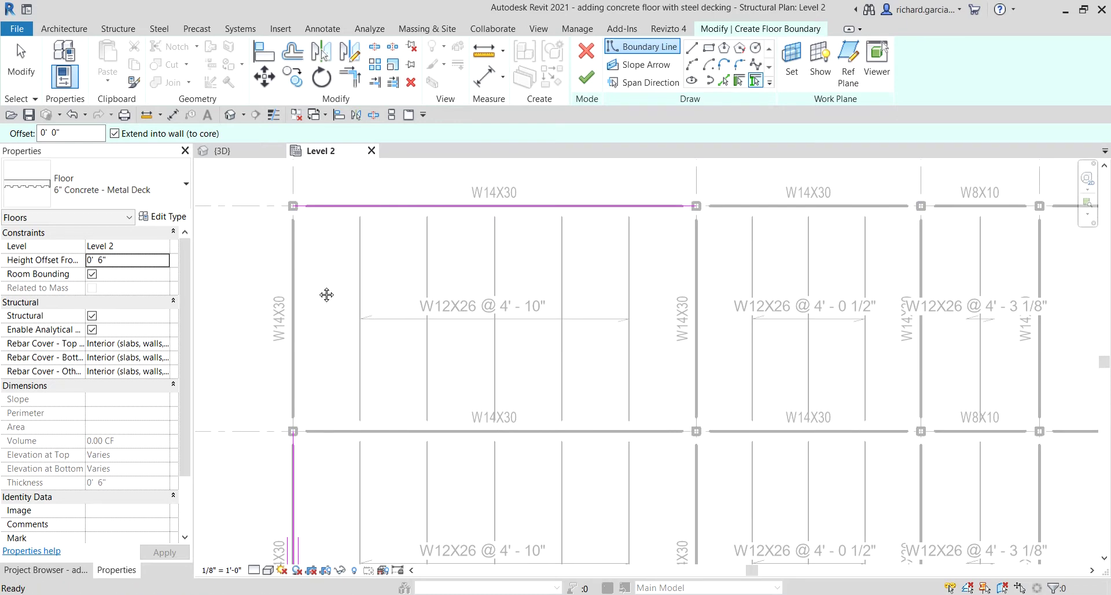
left_click(350, 77)
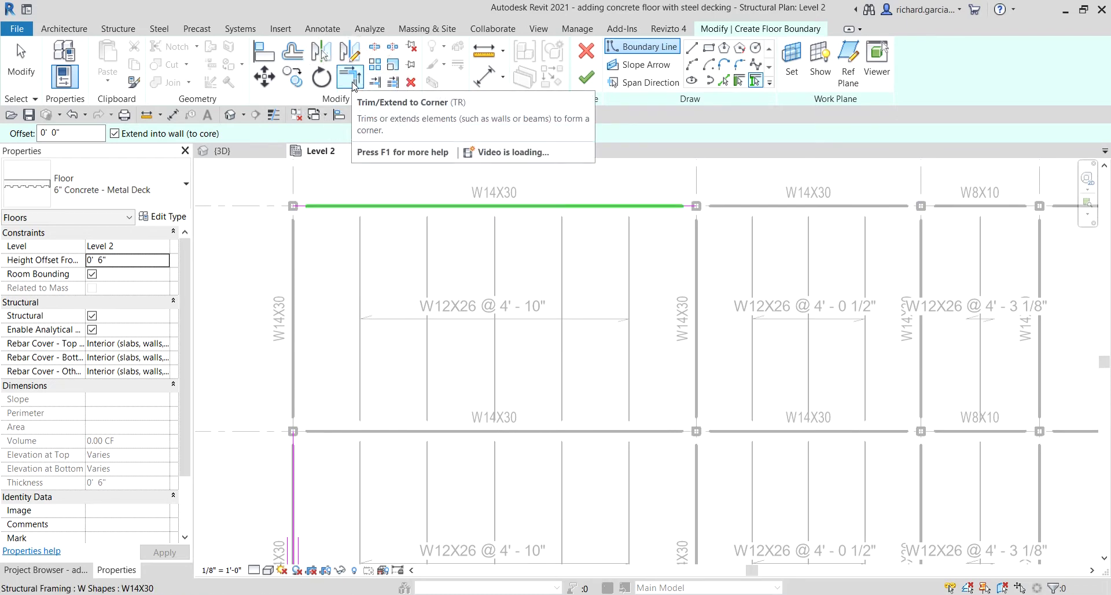
left_click(292, 461)
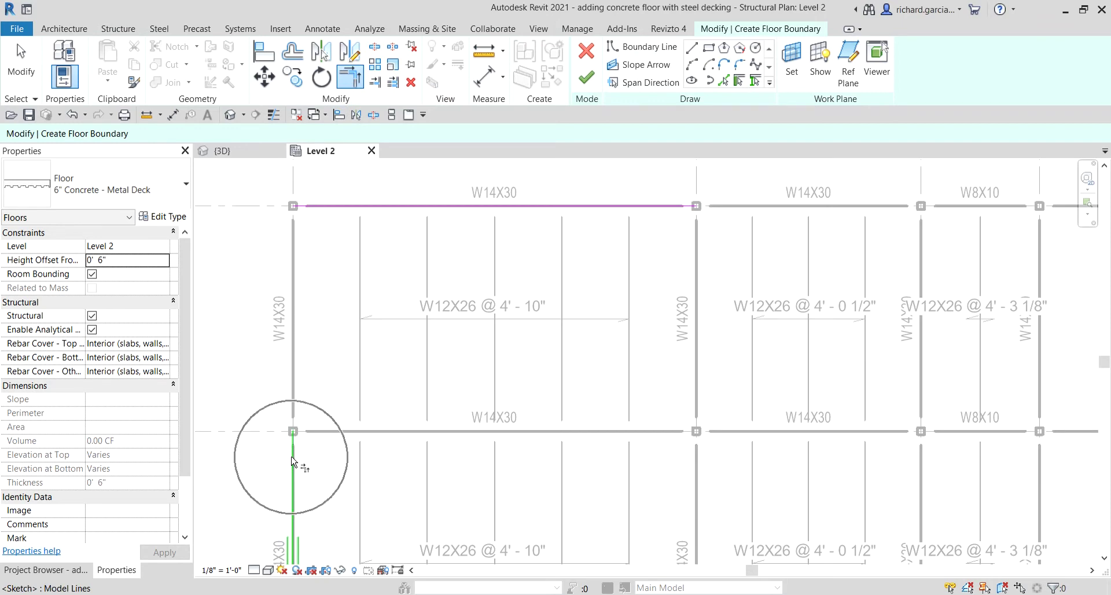
left_click(347, 206)
Step: Extend the grid A boundary line to form a corner with the grid 6 boundary line
scroll(499, 290, "down", 3)
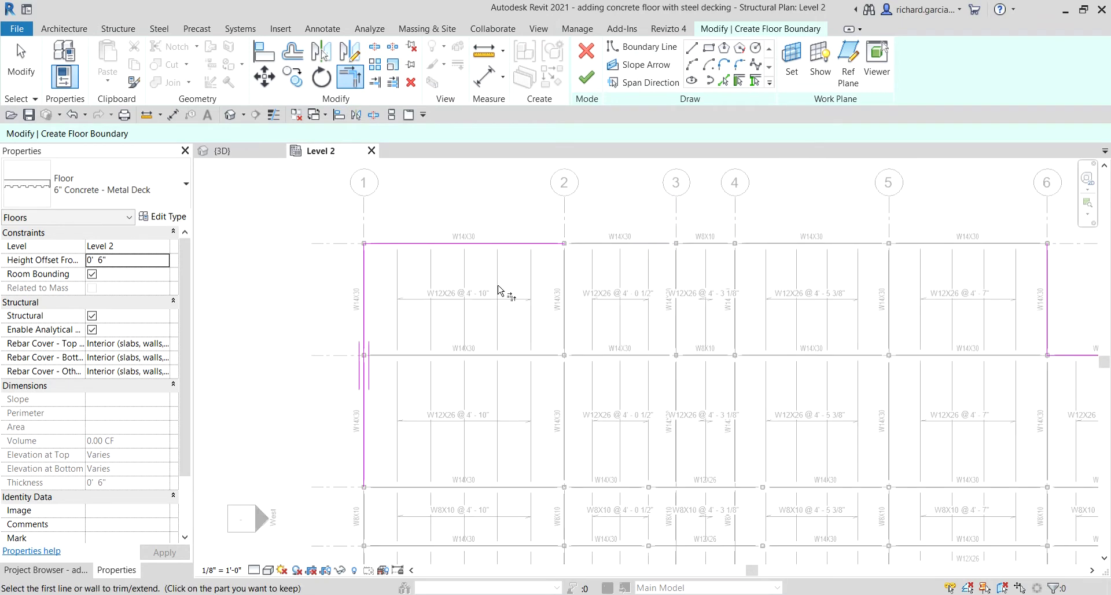
left_click(535, 243)
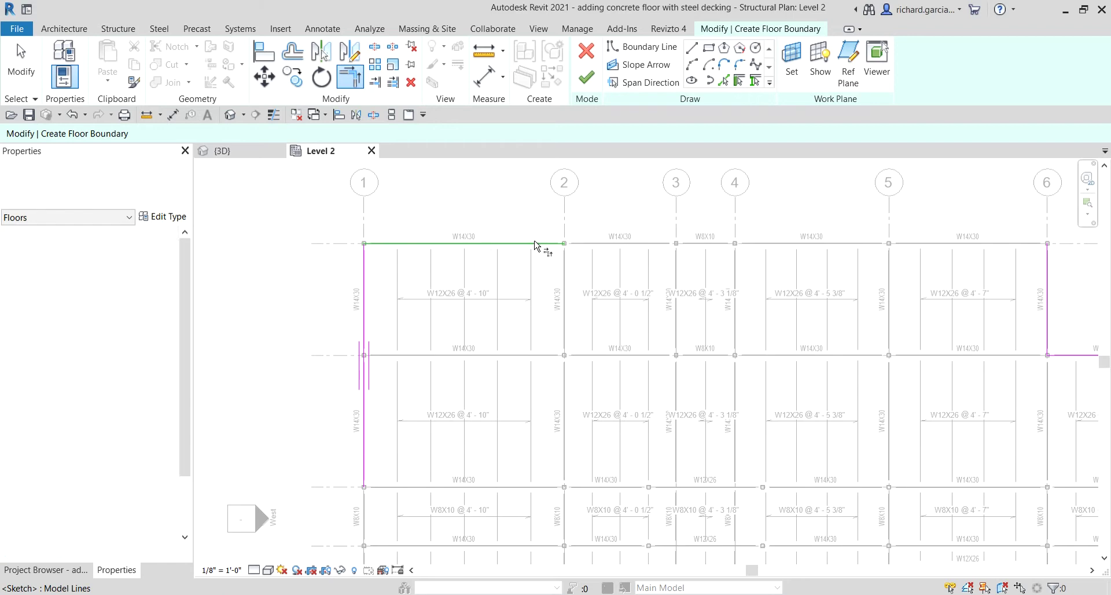
left_click(1049, 267)
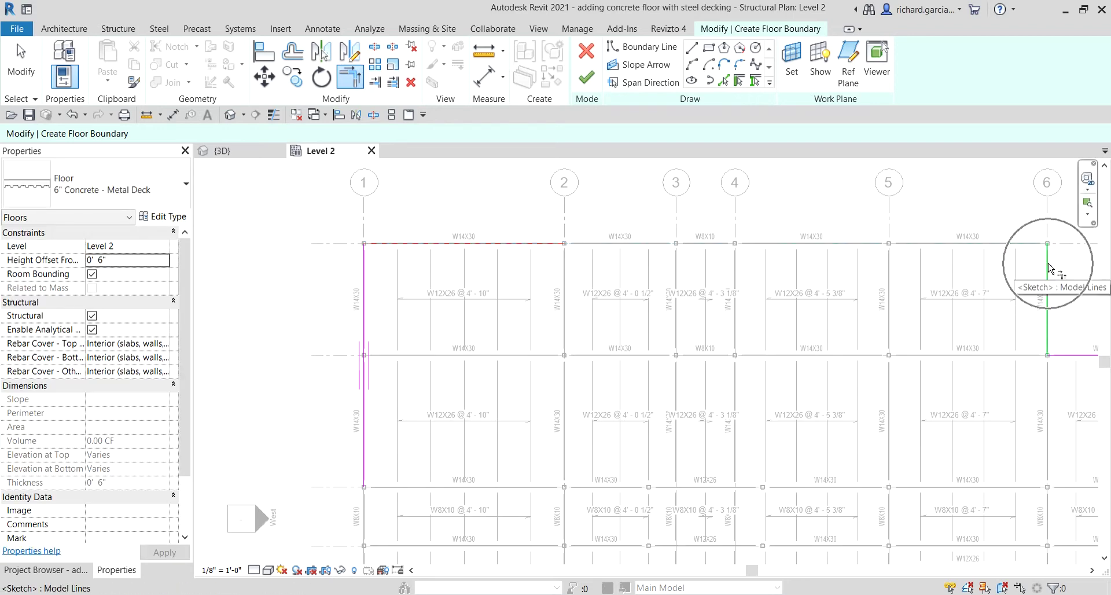
scroll(1053, 255, "up", 2)
scroll(1054, 246, "up", 3)
middle_click_drag(1054, 242, 785, 218)
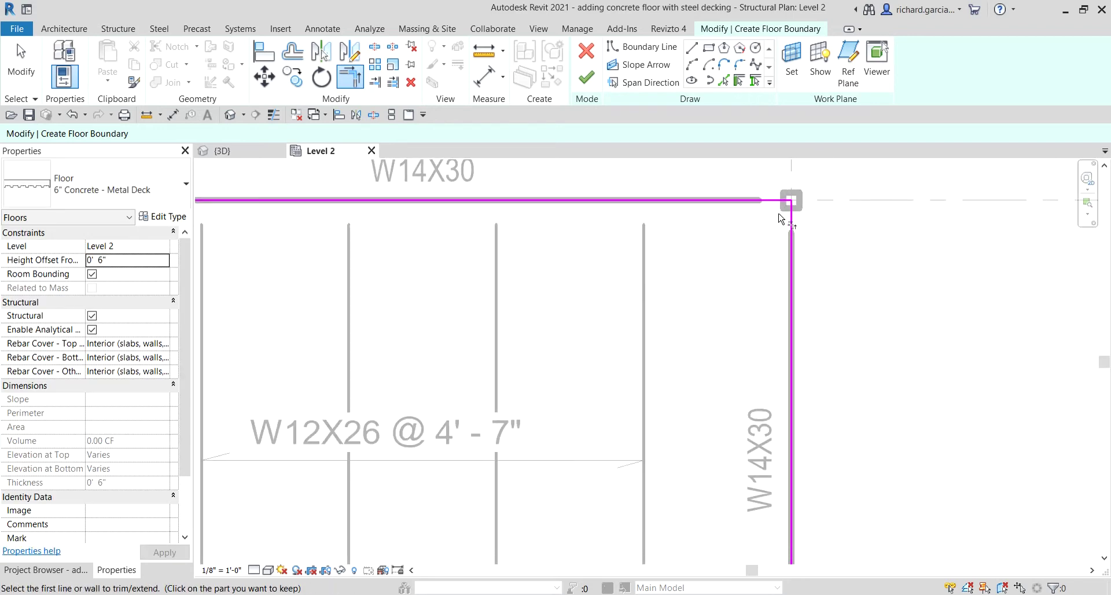
Step: Close the gap at B-7 by extending the grid B and grid 7 boundary lines to a corner
scroll(806, 248, "down", 3)
scroll(707, 273, "up", 5)
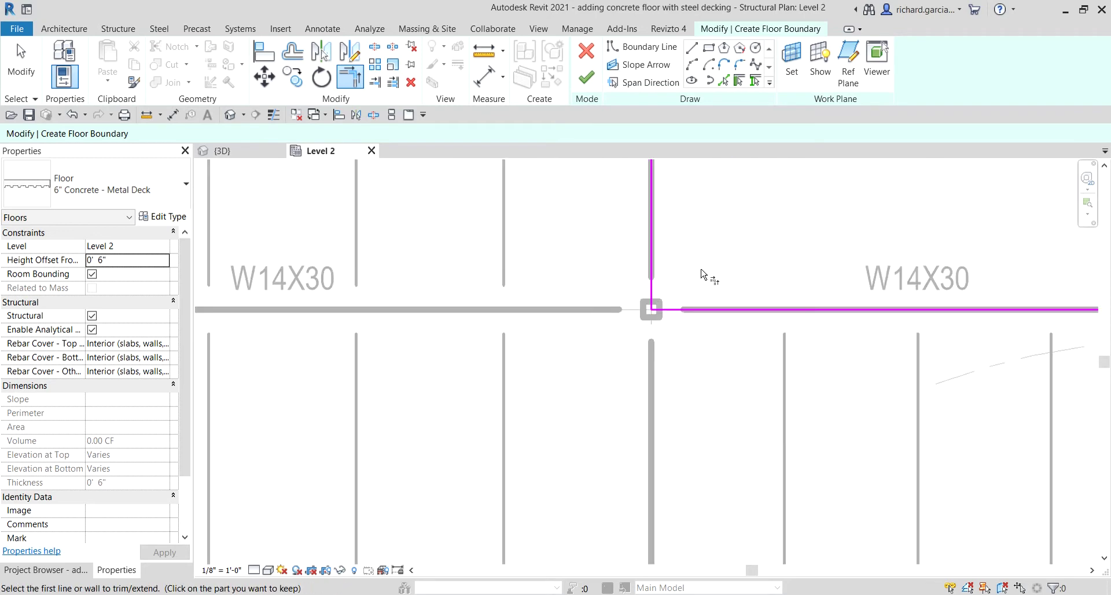
scroll(697, 366, "down", 3)
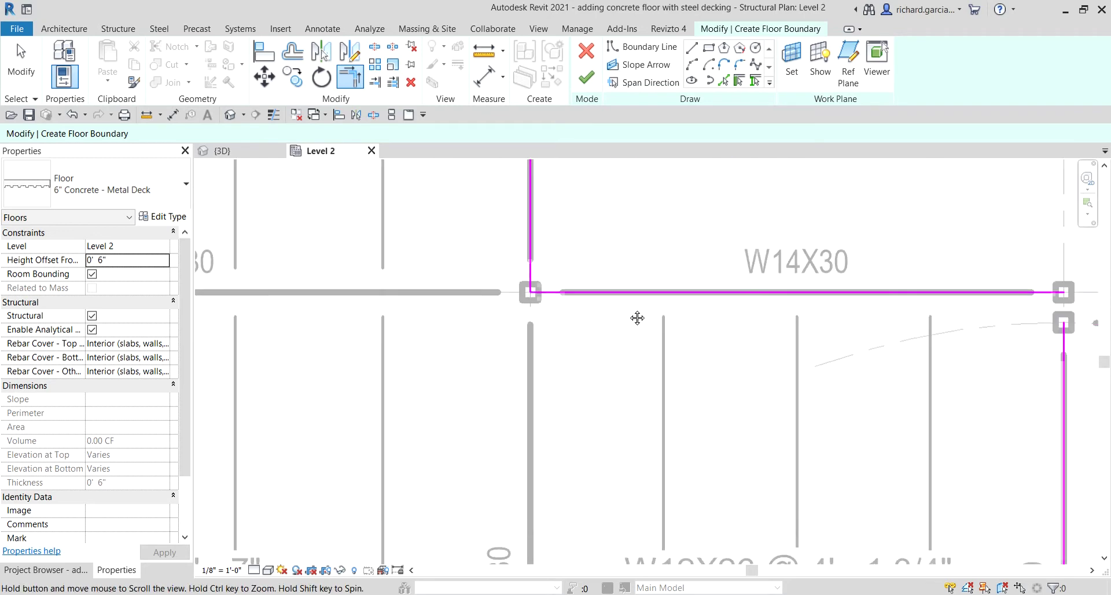
middle_click_drag(565, 317, 389, 280)
scroll(389, 280, "up", 2)
scroll(723, 246, "up", 3)
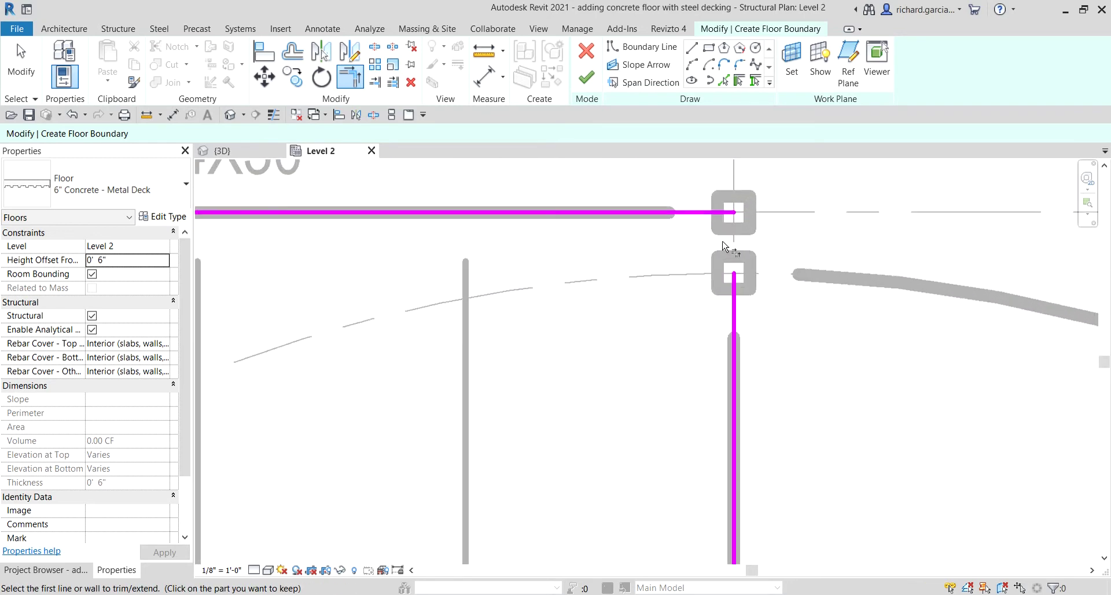
left_click(690, 218)
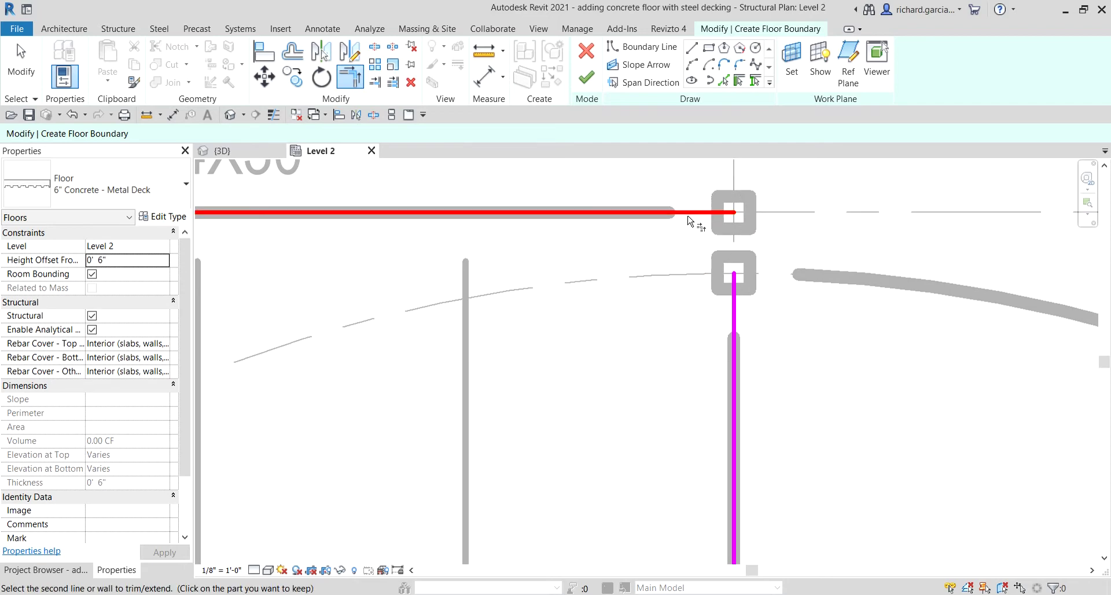
left_click(735, 301)
Step: Extend the grid 7 boundary line down to grid E and form a corner with the grid E boundary line
scroll(659, 308, "down", 5)
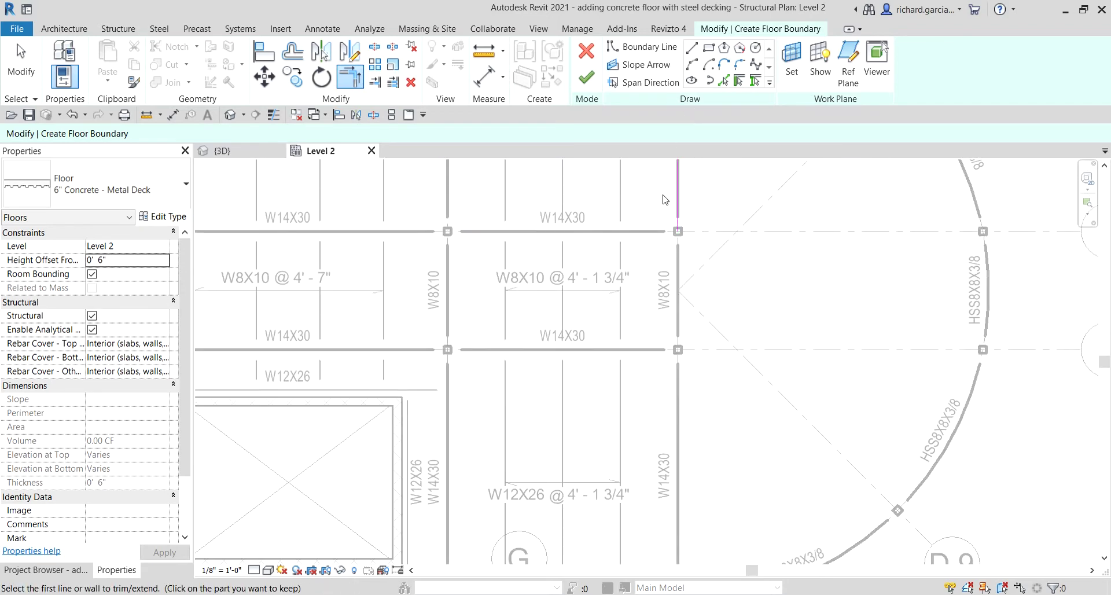
scroll(692, 412, "down", 5)
middle_click_drag(685, 465, 692, 443)
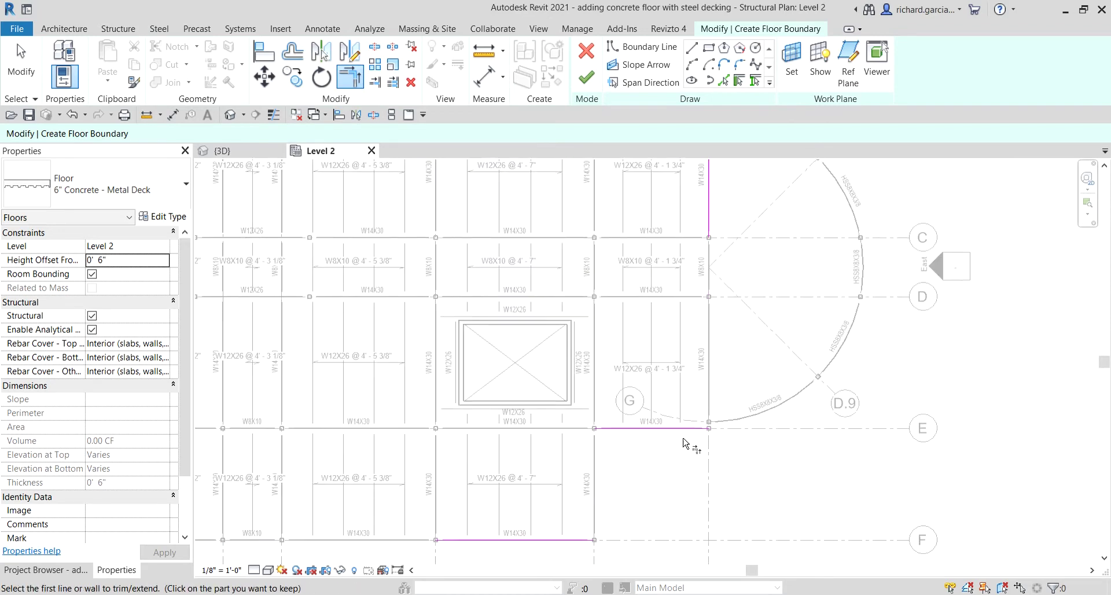
scroll(692, 443, "up", 5)
left_click(693, 422)
scroll(693, 426, "down", 3)
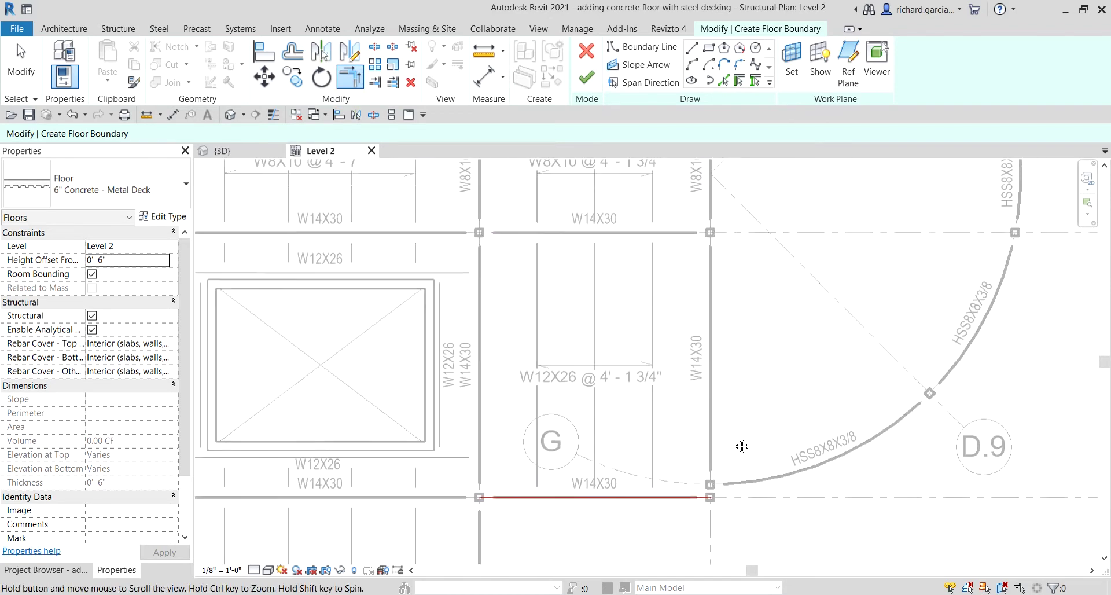
scroll(761, 312, "up", 3)
left_click(704, 197)
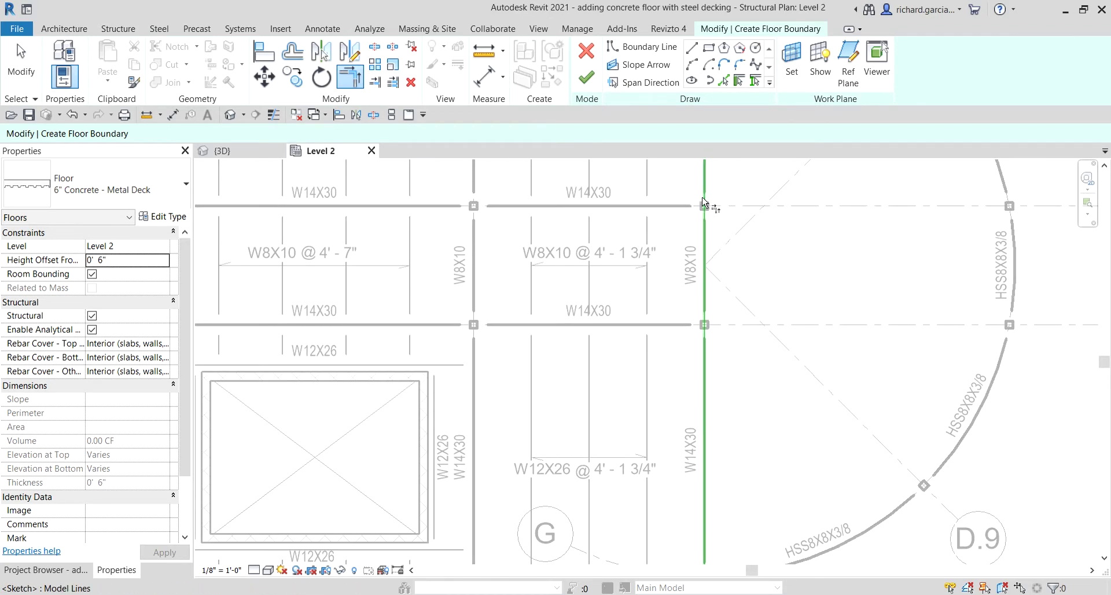
scroll(721, 293, "down", 3)
middle_click_drag(724, 292, 772, 228)
scroll(727, 312, "up", 3)
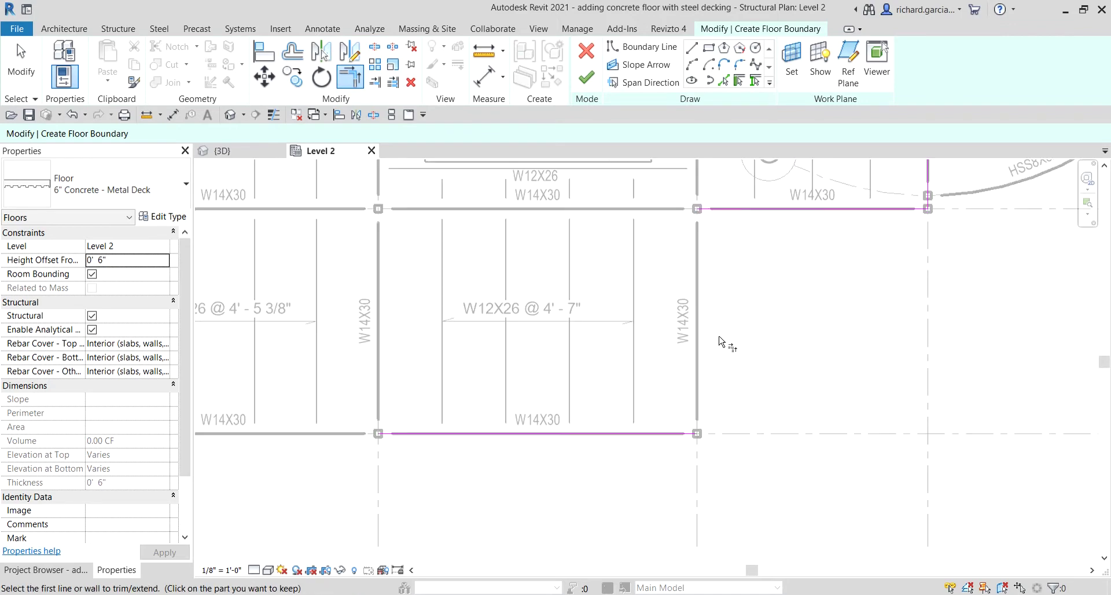
Step: Add a floor boundary line by picking the grid 6 beam between grids E and F, and check its corners
left_click(758, 85)
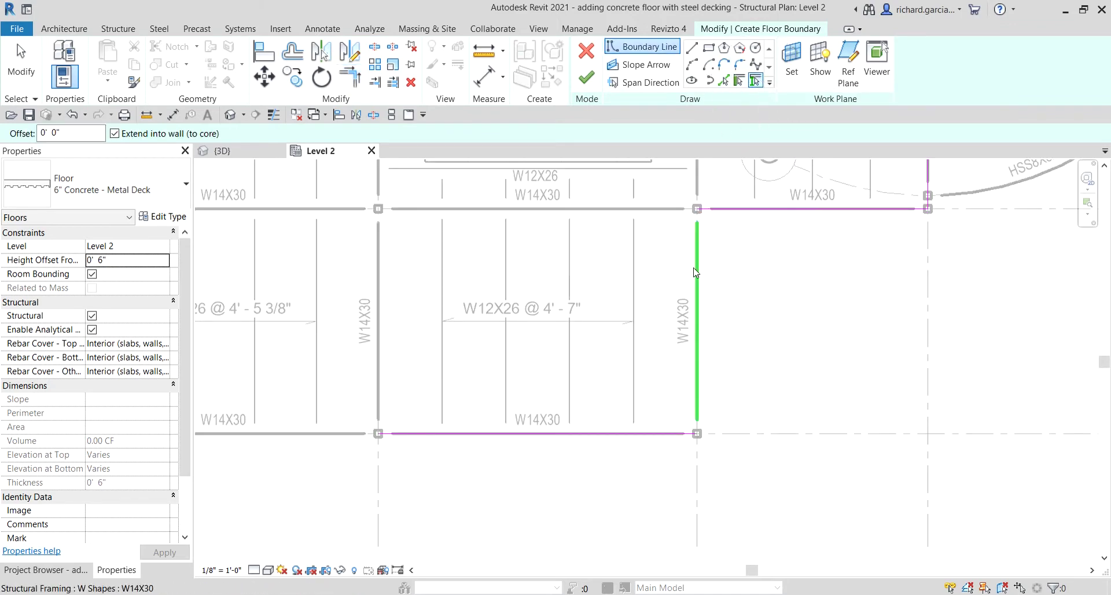
left_click(703, 307)
scroll(683, 208, "up", 5)
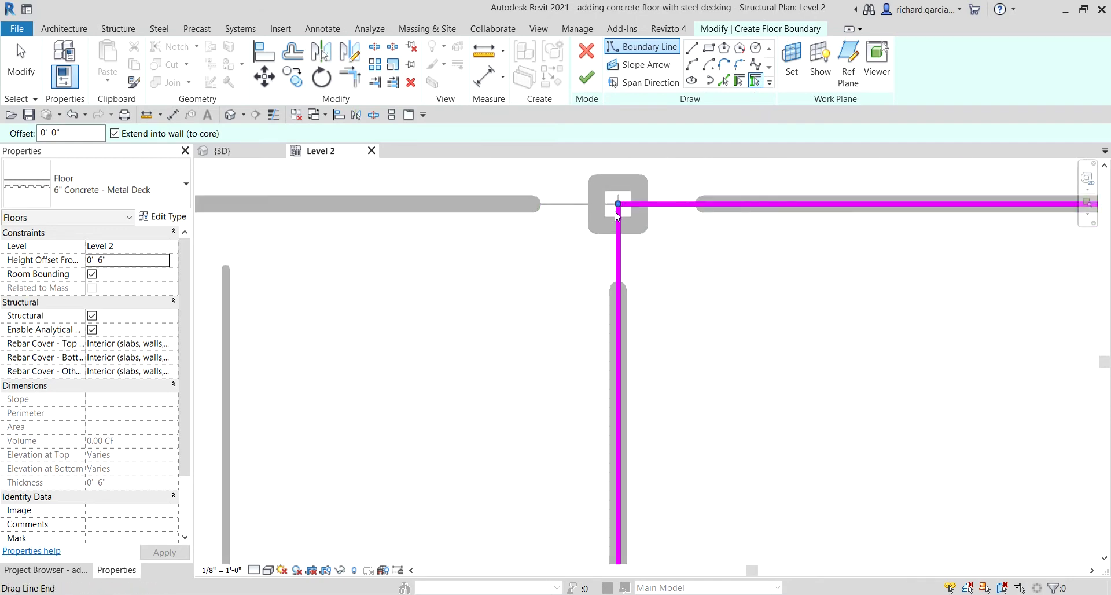
scroll(618, 217, "down", 5)
middle_click_drag(670, 362, 762, 379)
scroll(753, 404, "up", 5)
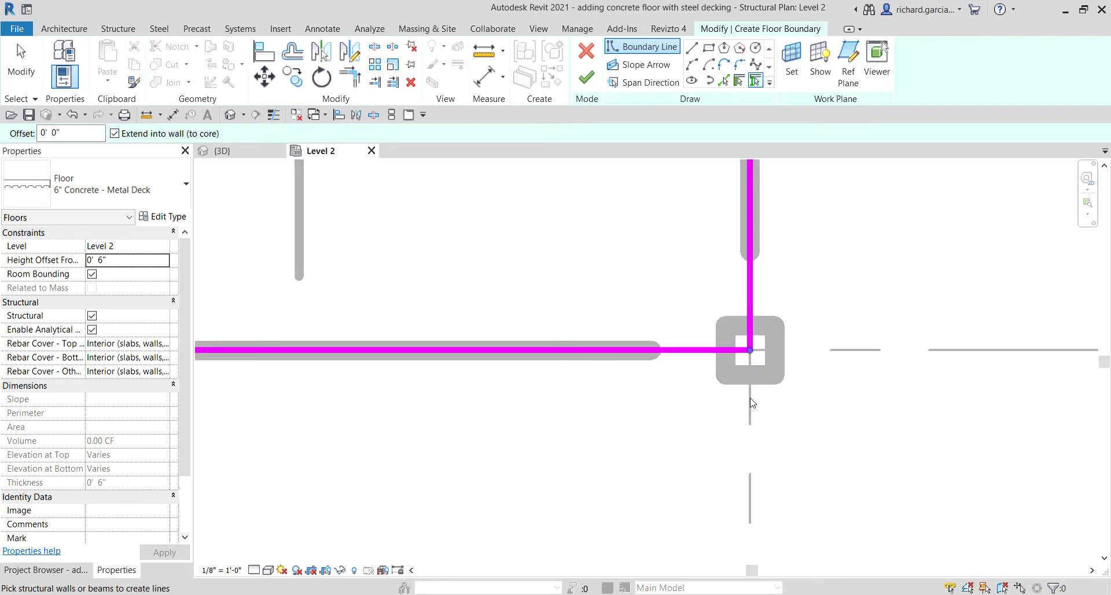
scroll(753, 403, "down", 5)
middle_click_drag(450, 417, 792, 379)
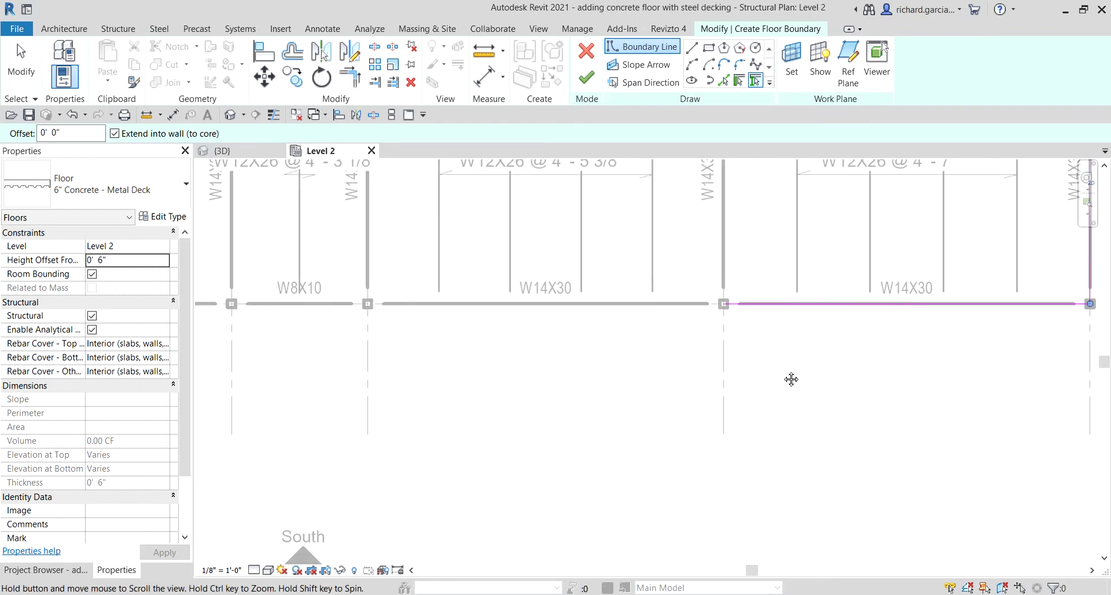
Step: Use Trim/Extend to Corner to extend the grid F and grid 1 boundary lines until they meet at F-1
middle_click_drag(575, 384, 736, 384)
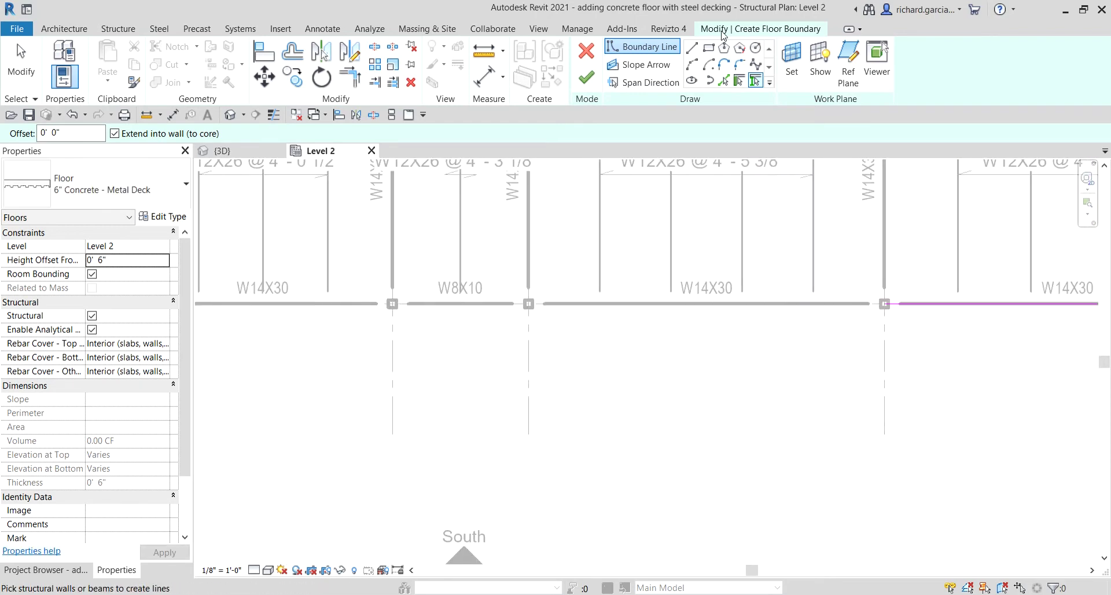
left_click(350, 76)
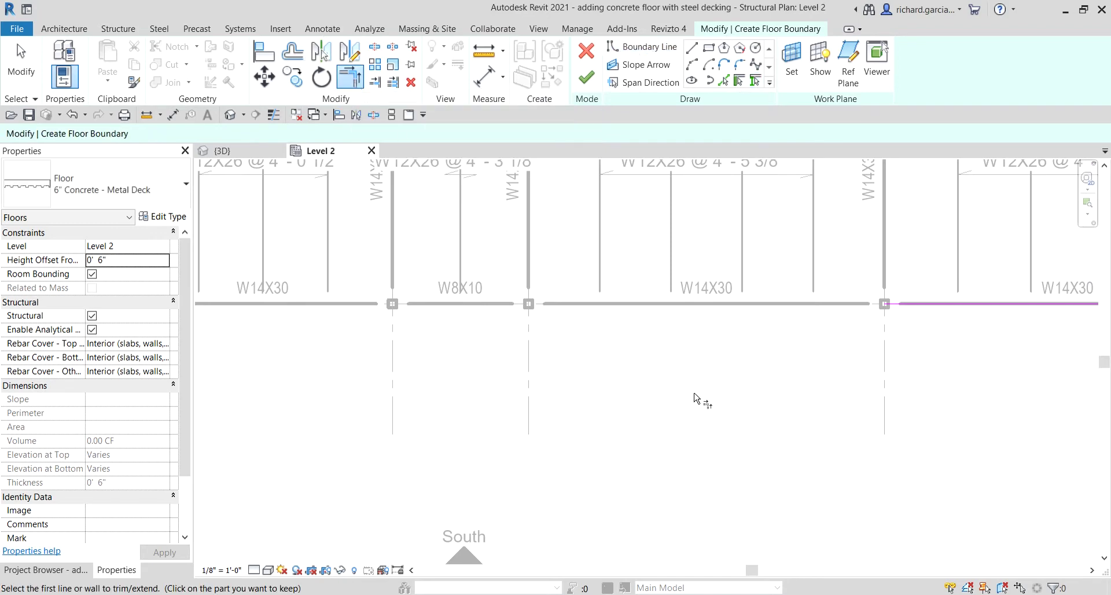
left_click(894, 304)
scroll(521, 385, "down", 2)
middle_click_drag(452, 391, 833, 401)
scroll(439, 414, "down", 2)
middle_click_drag(440, 415, 429, 352)
scroll(429, 351, "up", 1)
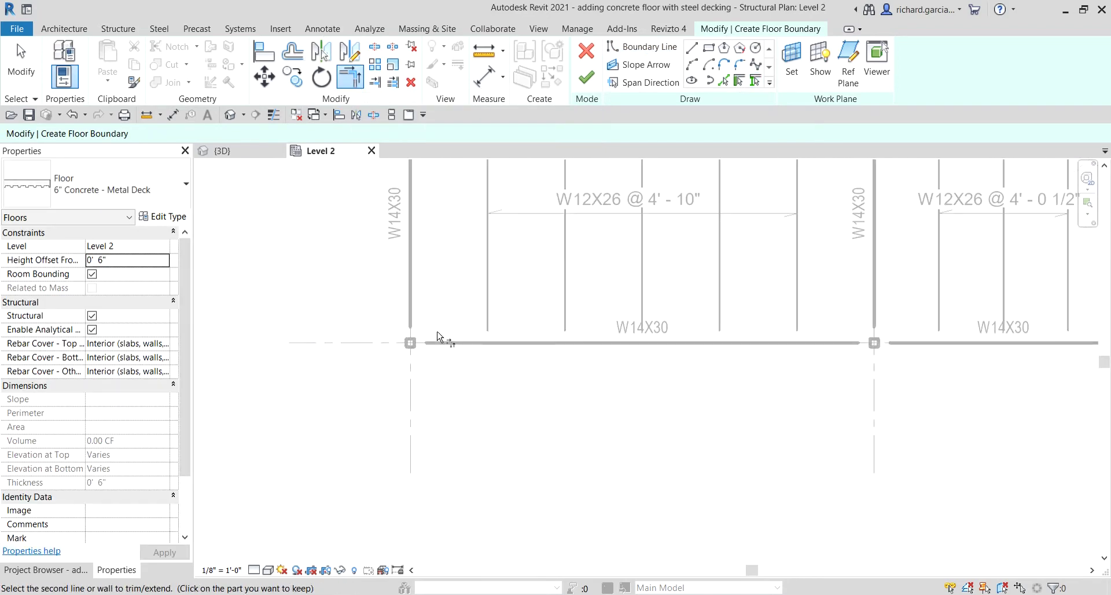
scroll(457, 376, "down", 3)
scroll(454, 396, "down", 1)
scroll(451, 263, "down", 1)
middle_click_drag(452, 263, 449, 339)
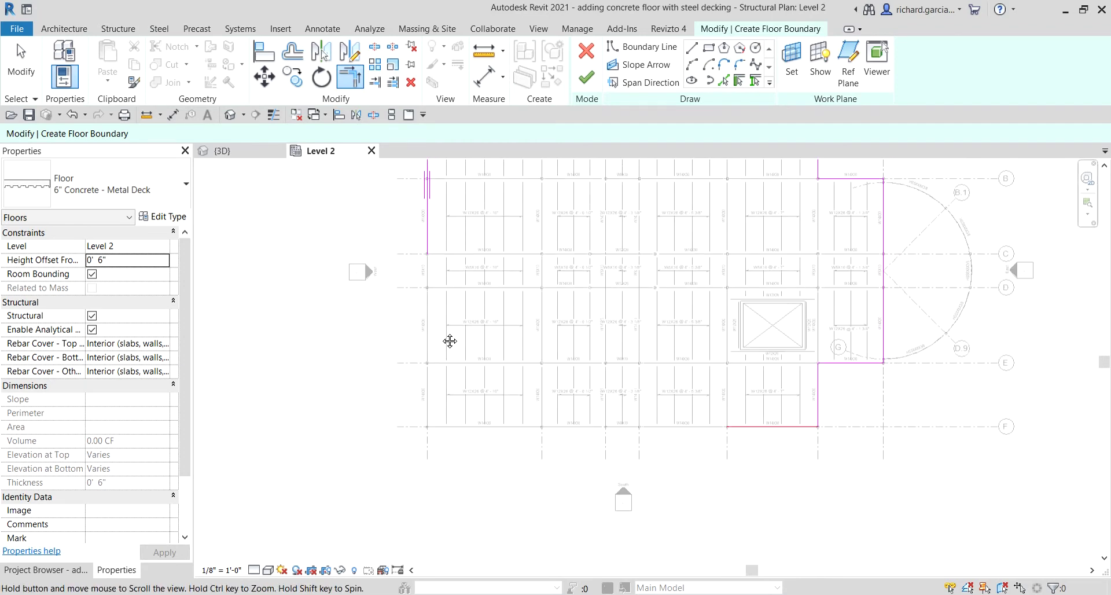
scroll(439, 261, "down", 1)
scroll(427, 243, "up", 1)
left_click(424, 243)
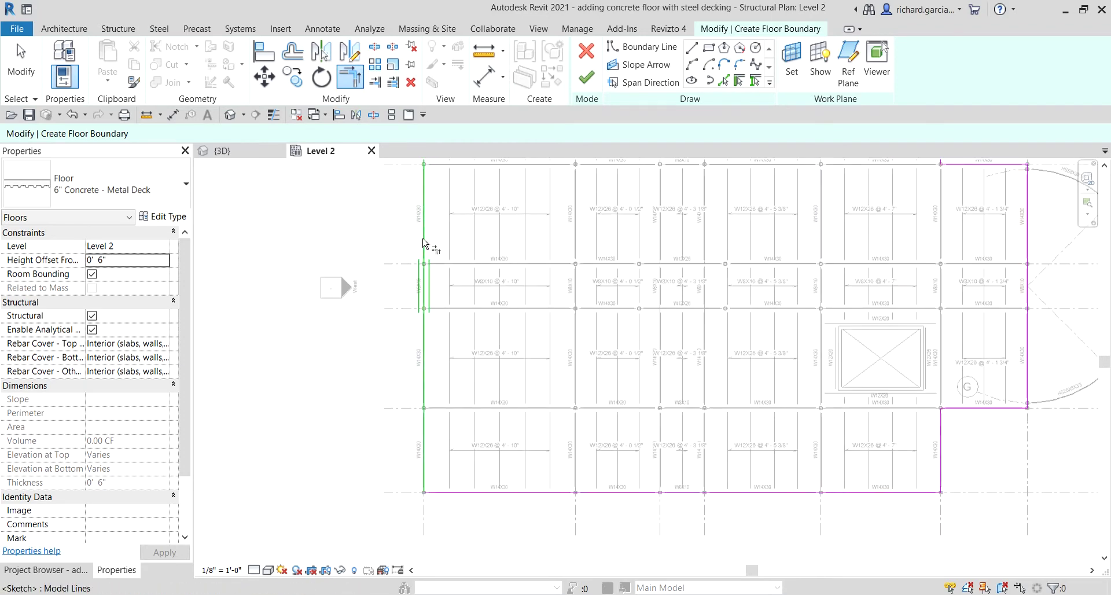
key("t")
key("r")
scroll(422, 497, "up", 5)
scroll(323, 396, "up", 3)
scroll(494, 431, "down", 2)
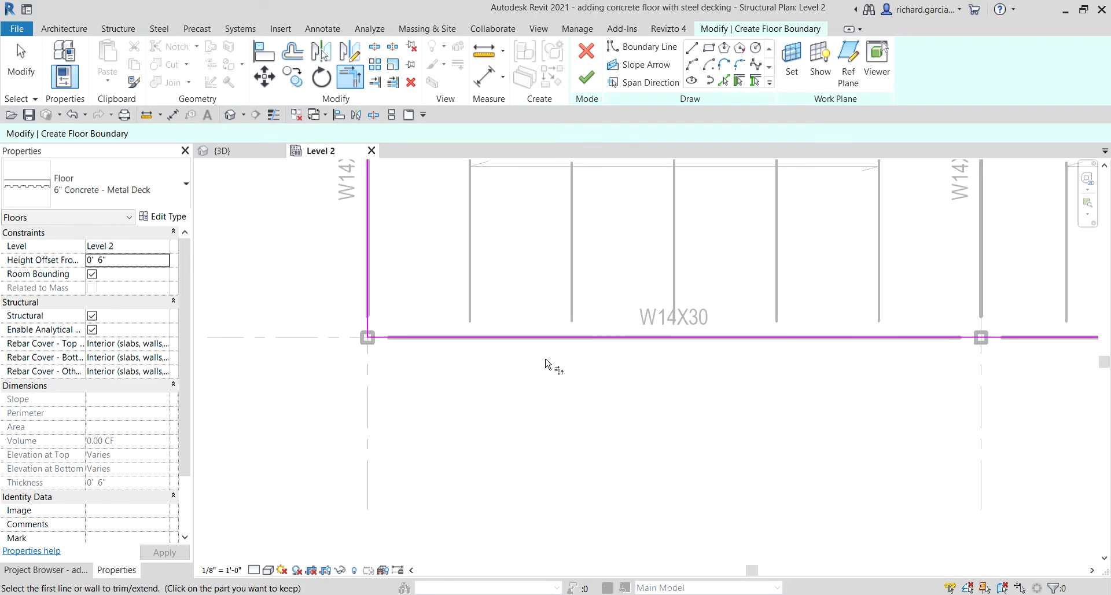
Step: Review the closed boundary outline, finish the floor sketch and deselect the new floor
scroll(548, 363, "down", 1)
scroll(556, 363, "down", 2)
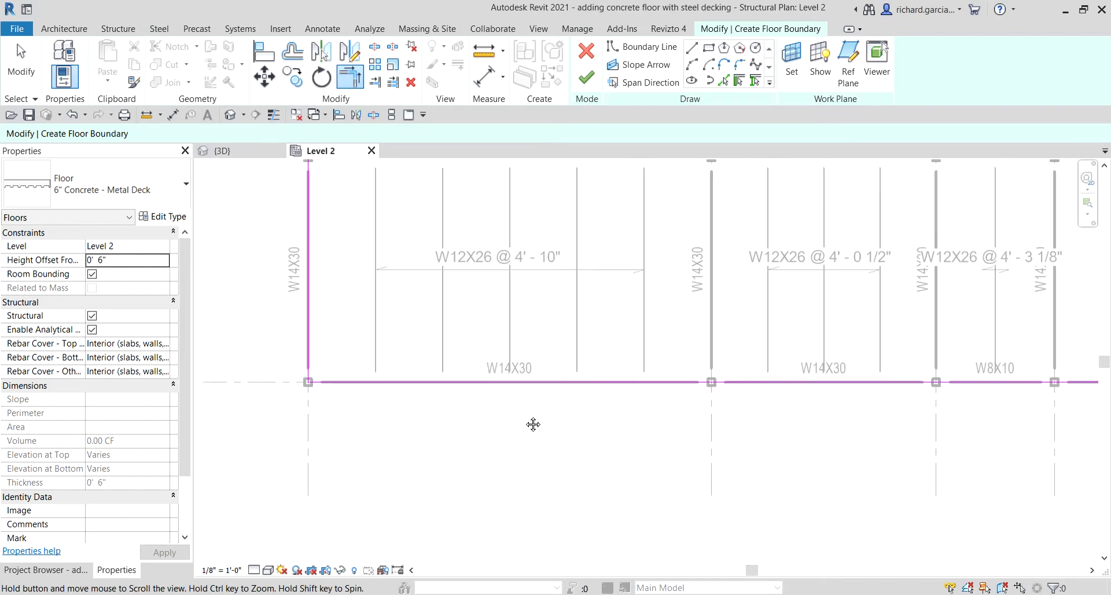
middle_click_drag(533, 426, 477, 385)
scroll(667, 375, "down", 1)
scroll(669, 375, "down", 4)
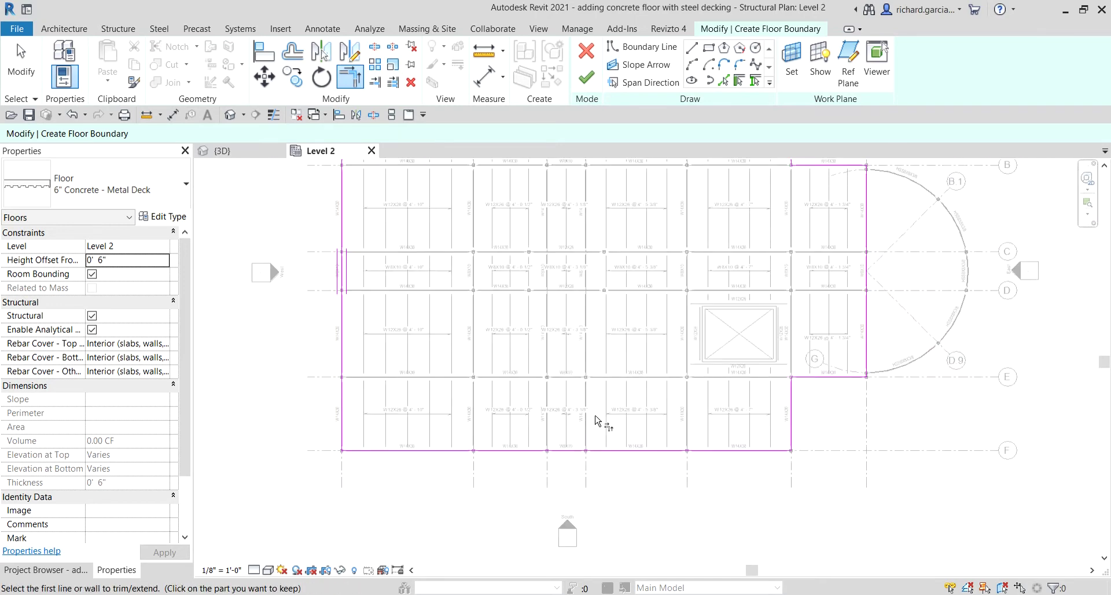
middle_click_drag(643, 311, 592, 391)
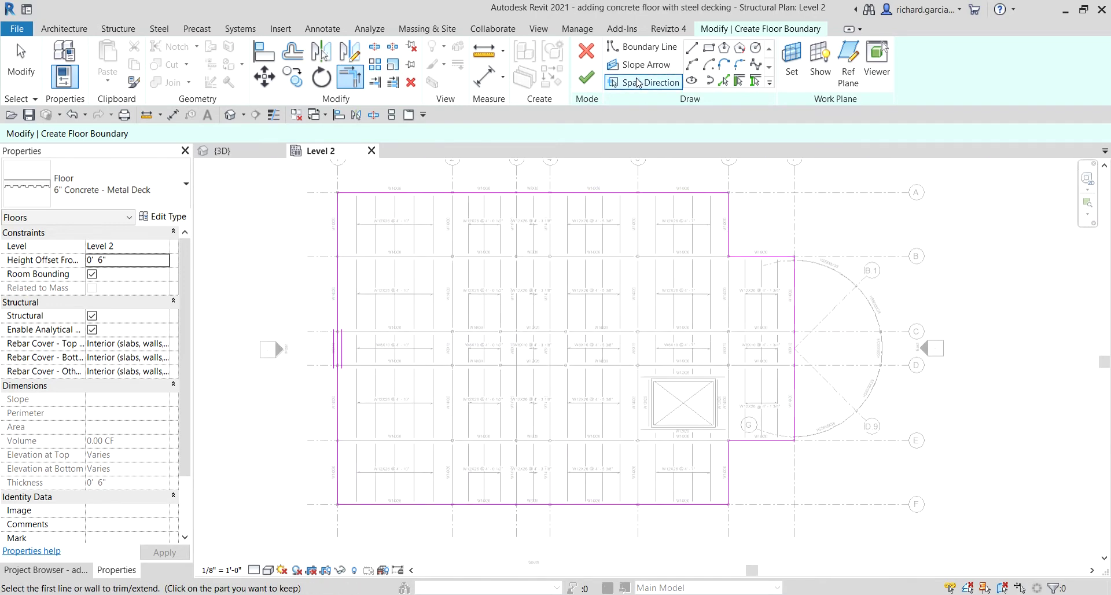
left_click(582, 81)
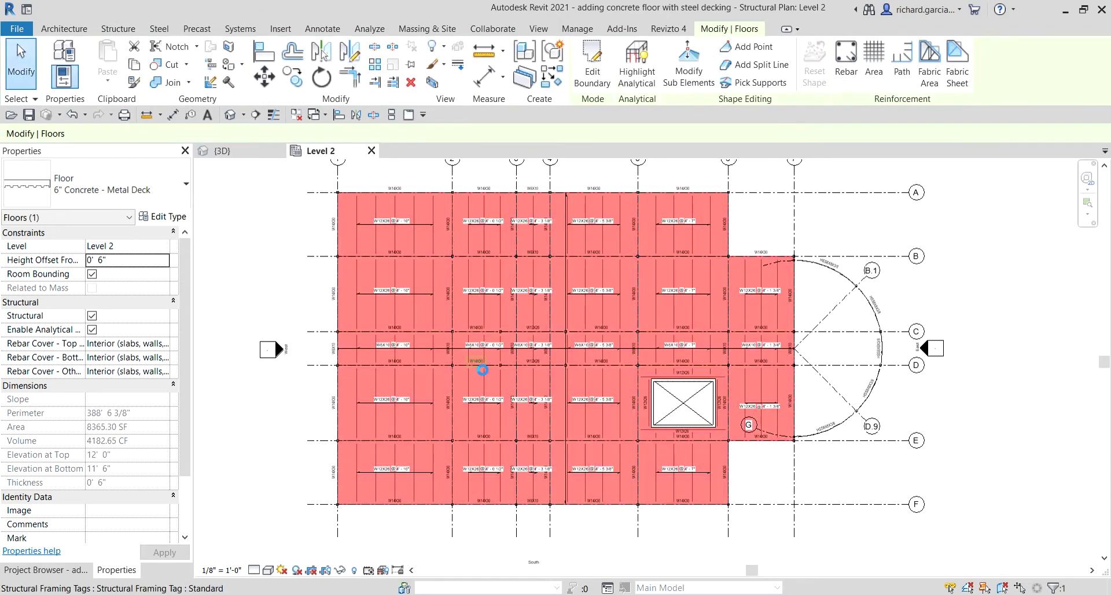
left_click(21, 66)
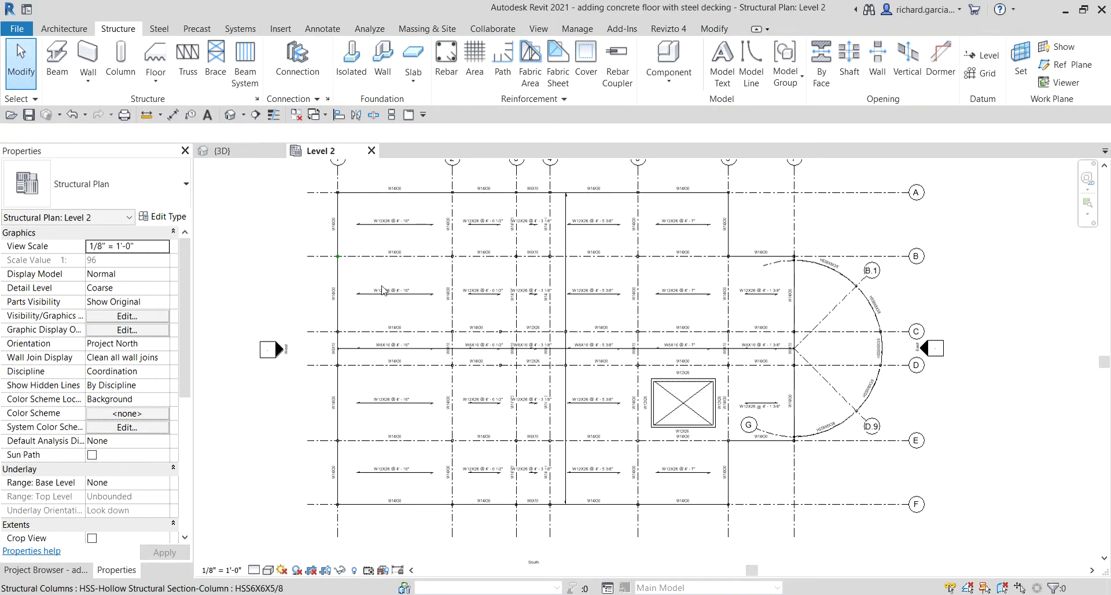
Step: Select the floor's One Way Slab span direction symbol on the Level 2 plan and delete it
scroll(769, 394, "up", 2)
scroll(637, 405, "down", 1)
middle_click_drag(637, 405, 675, 498)
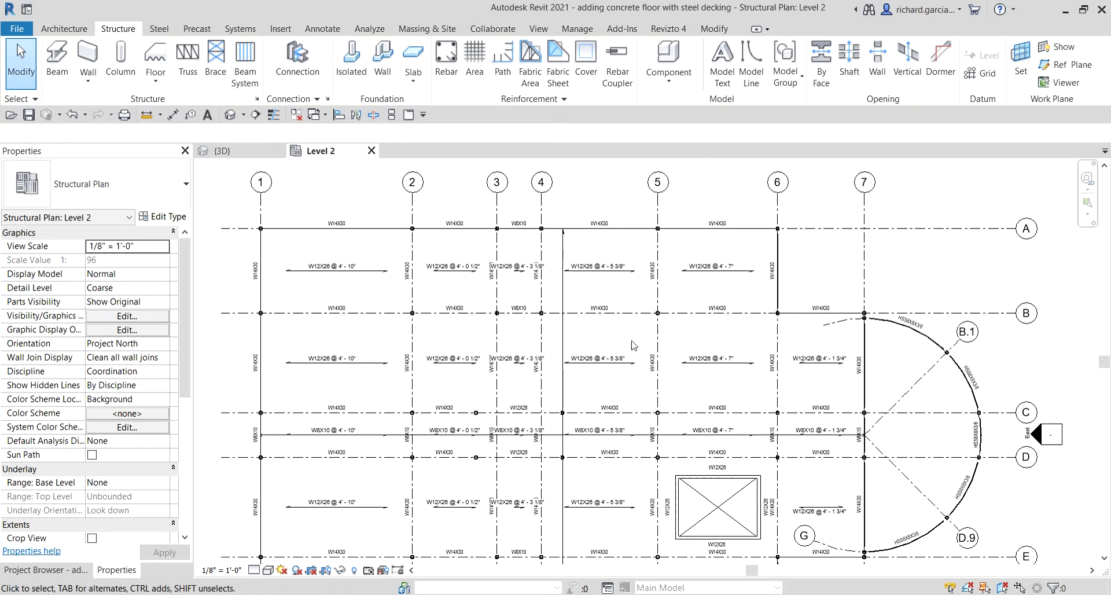
left_click(561, 295)
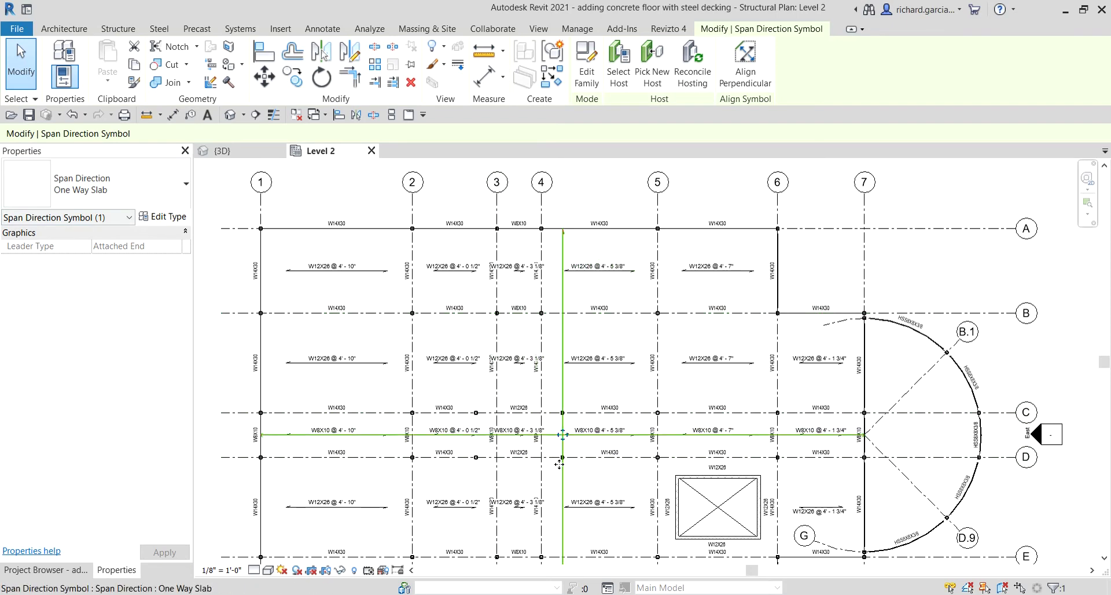
middle_click_drag(564, 471, 605, 359)
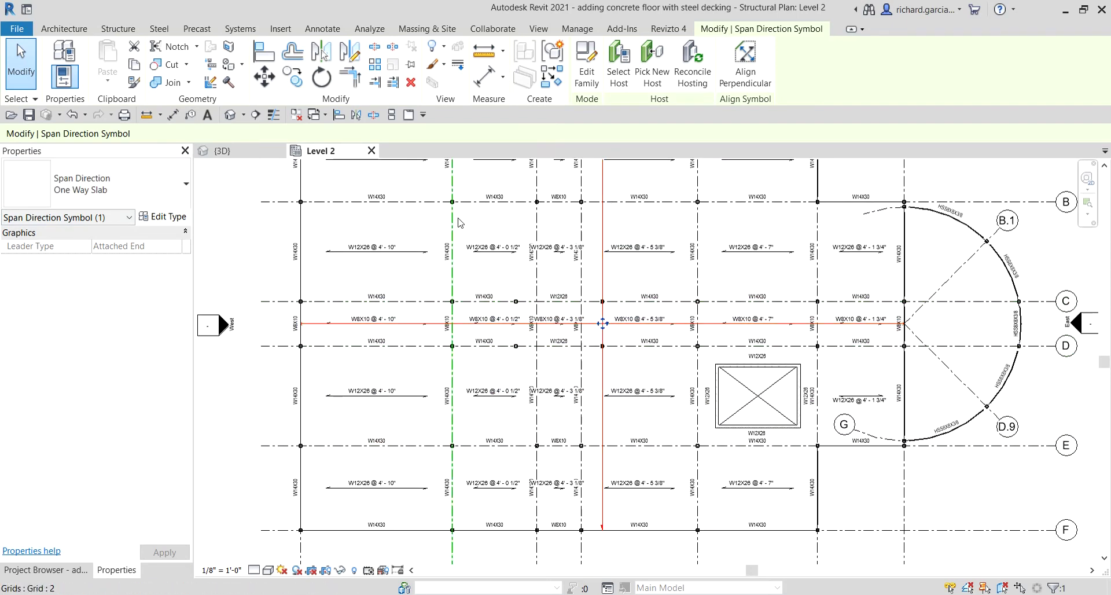
left_click(277, 233)
left_click(606, 229)
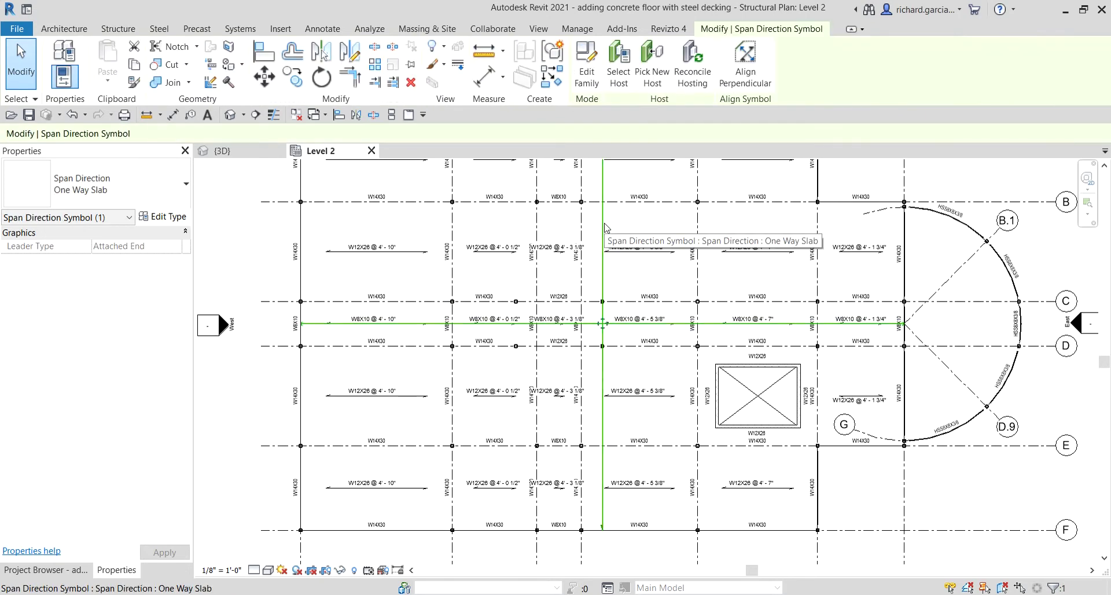
key("Escape")
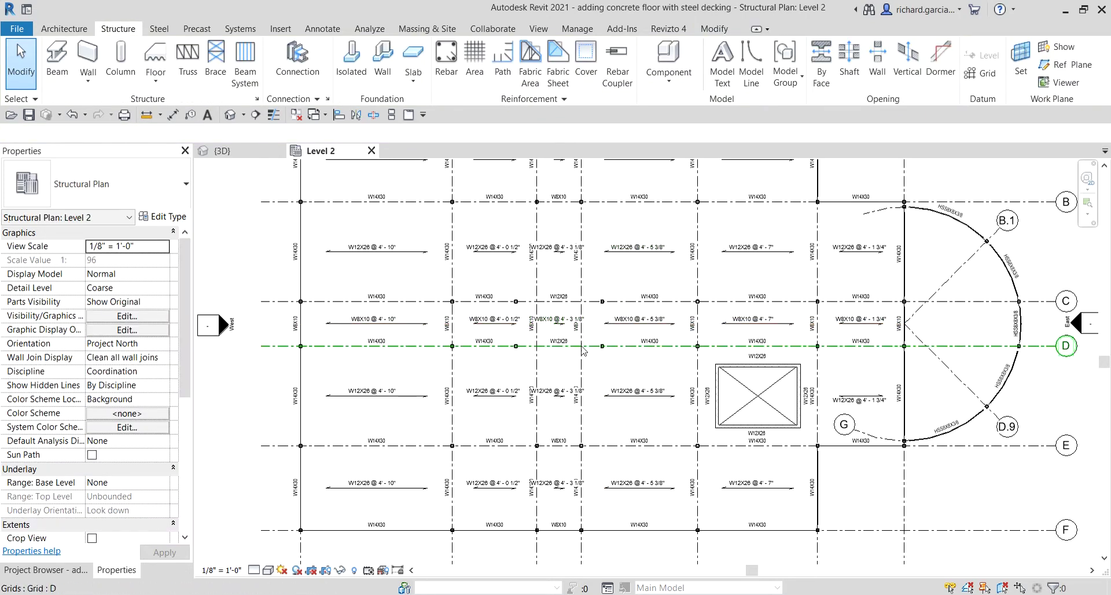
scroll(622, 343, "down", 2)
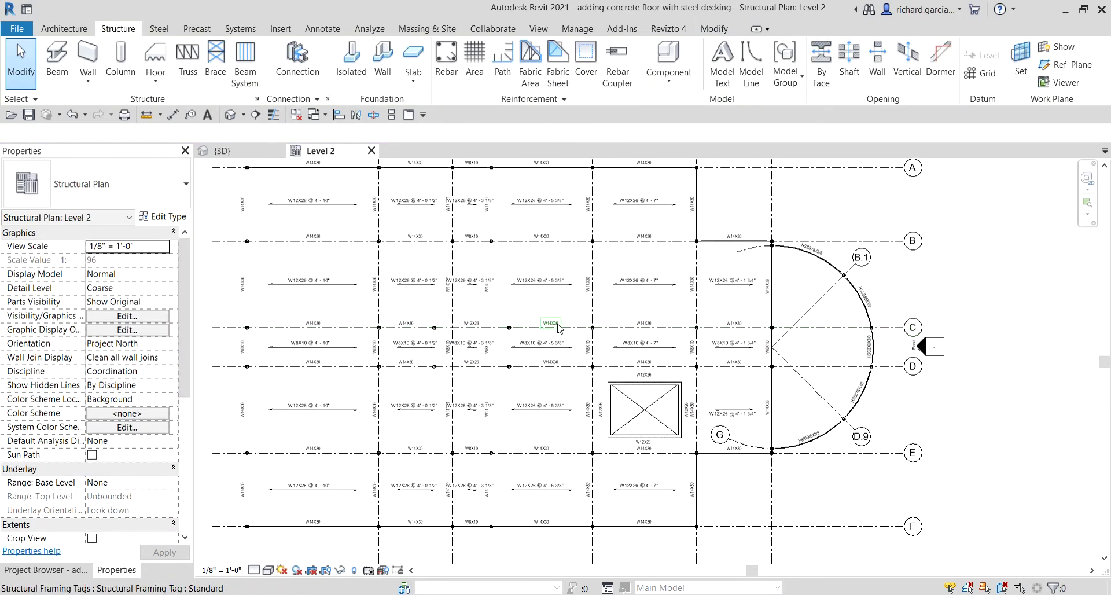
Step: Open the default 3D view and examine the Level 2 metal deck floor around the elevator shaft
left_click(230, 115)
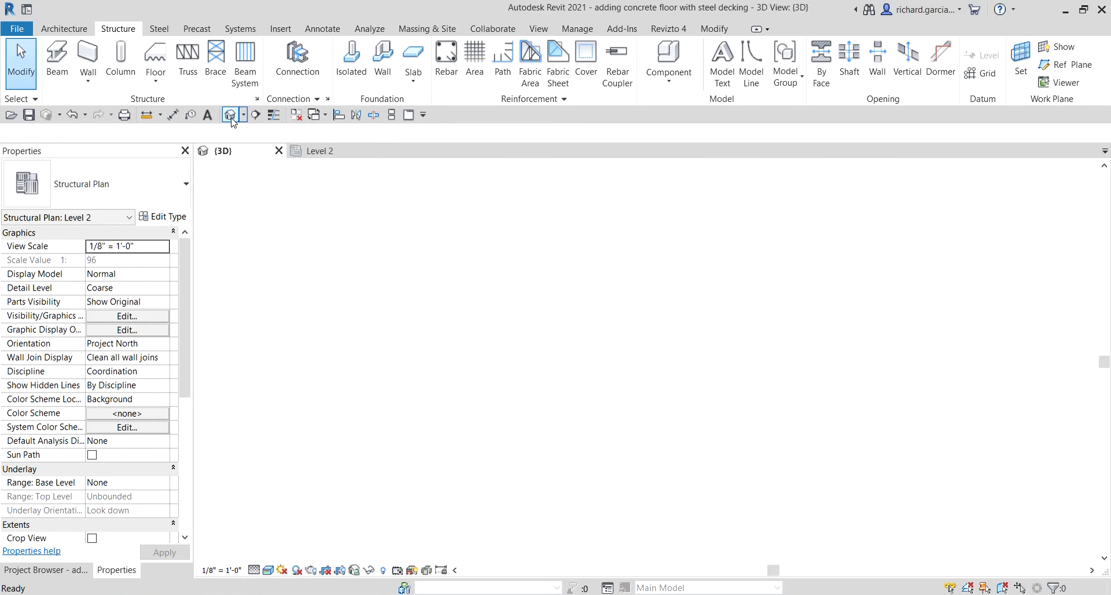
scroll(635, 488, "up", 5)
middle_click_drag(635, 489, 668, 377, "shift")
scroll(619, 352, "up", 4)
scroll(622, 349, "down", 3)
scroll(677, 358, "up", 6)
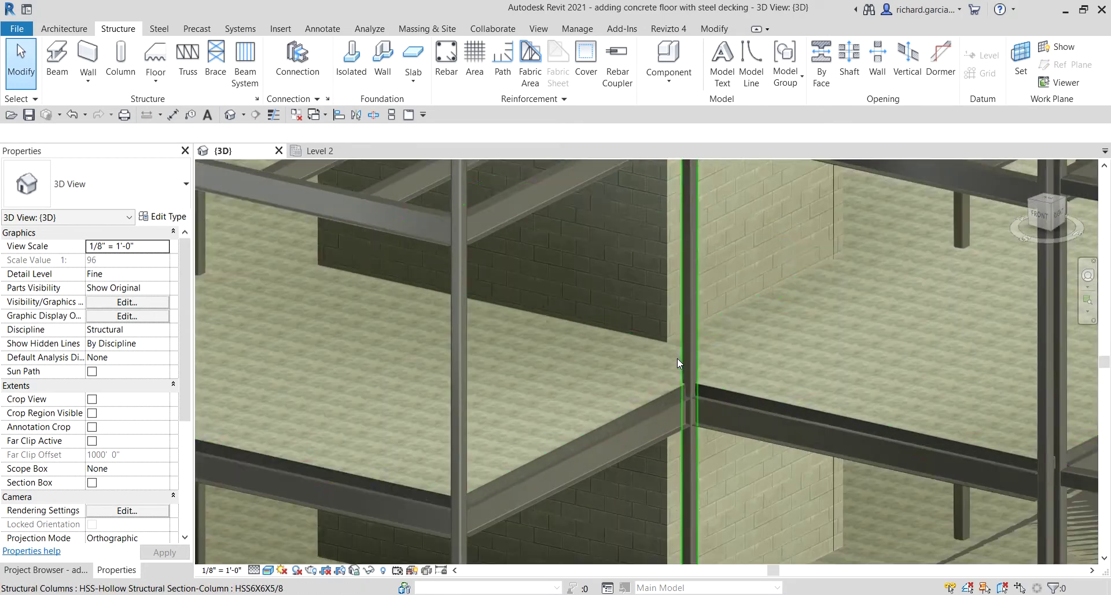
scroll(630, 399, "down", 3)
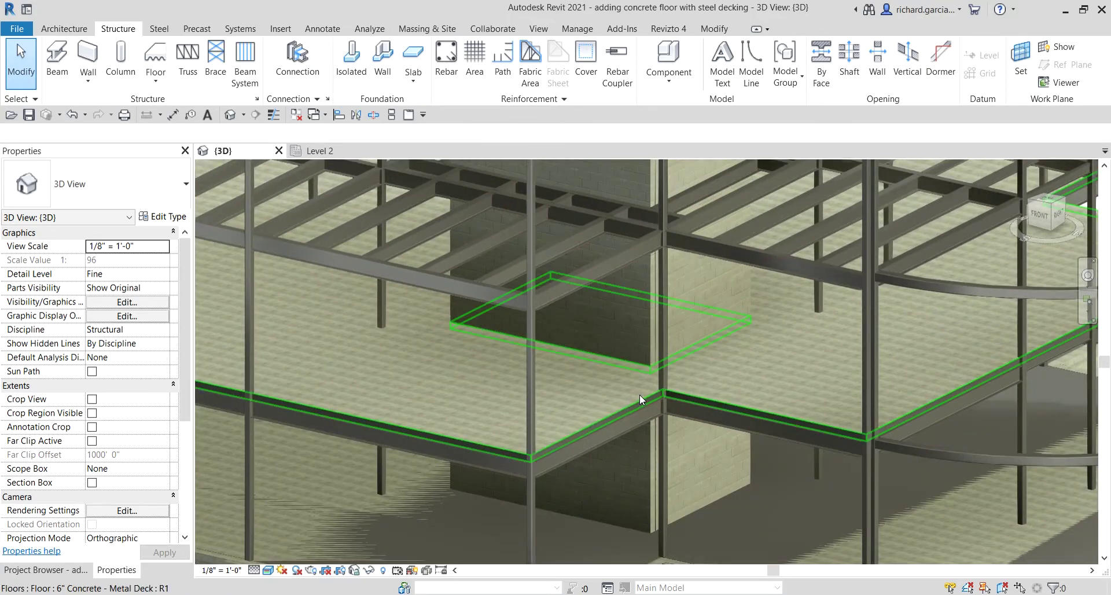
scroll(641, 394, "down", 3)
Step: Inspect the shaft from above and from beneath the foundation slab to see which floors its opening cuts
mouse_move(644, 377)
middle_mouse_down("shift")
mouse_move(648, 326)
mouse_move(694, 434)
mouse_move(620, 299)
middle_mouse_up("shift")
scroll(574, 335, "up", 2)
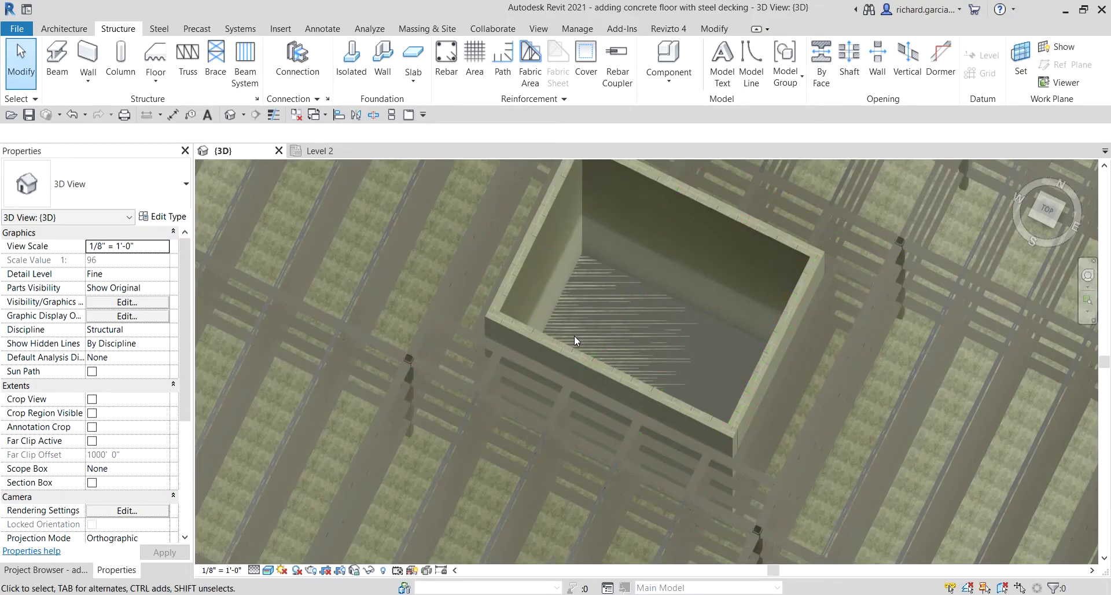
scroll(592, 308, "up", 1)
scroll(602, 310, "down", 2)
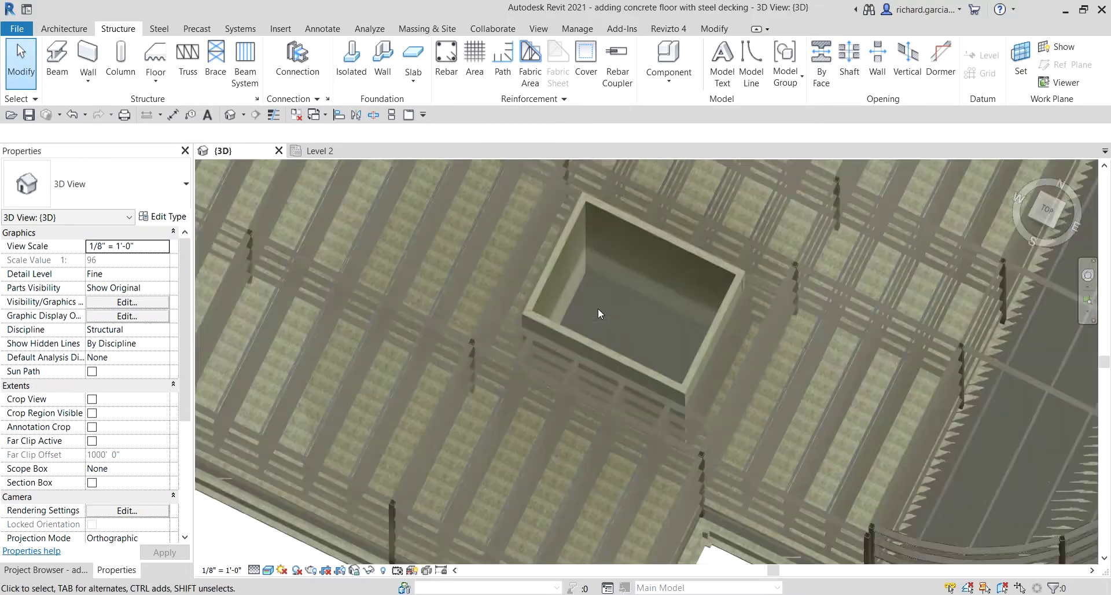
middle_click_drag(599, 308, 610, 269, "shift")
scroll(607, 255, "up", 4)
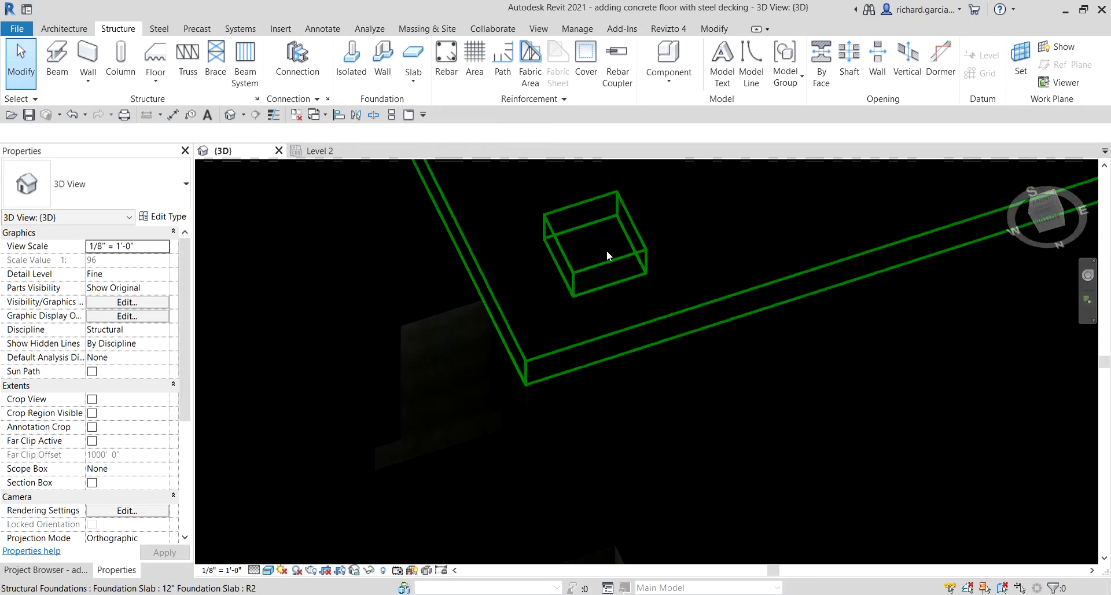
scroll(679, 287, "down", 6)
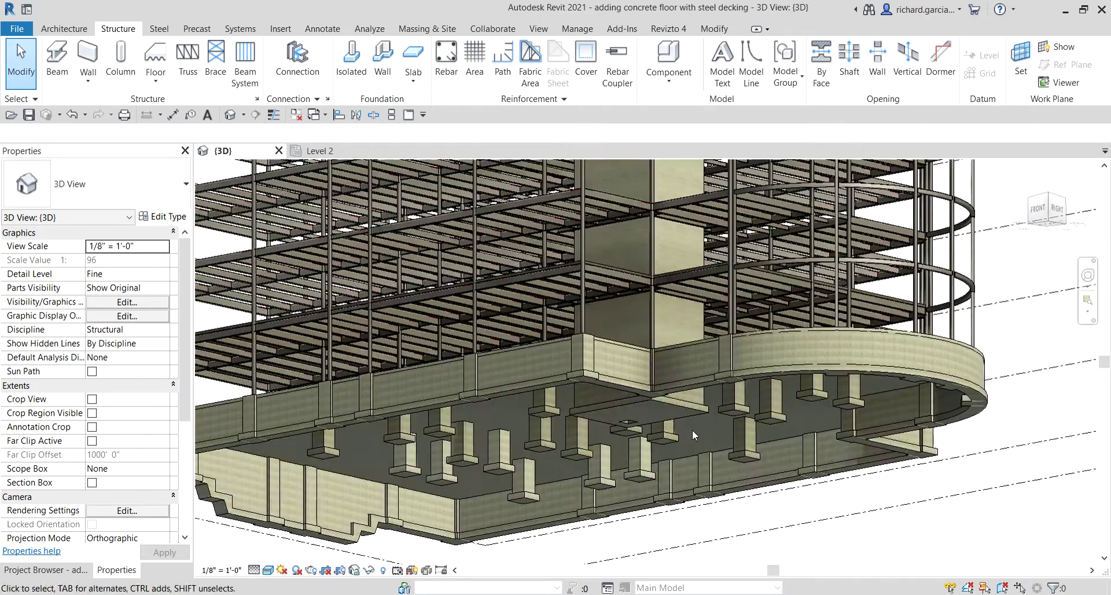
middle_click_drag(695, 436, 654, 305, "shift")
middle_click_drag(689, 350, 582, 279, "shift")
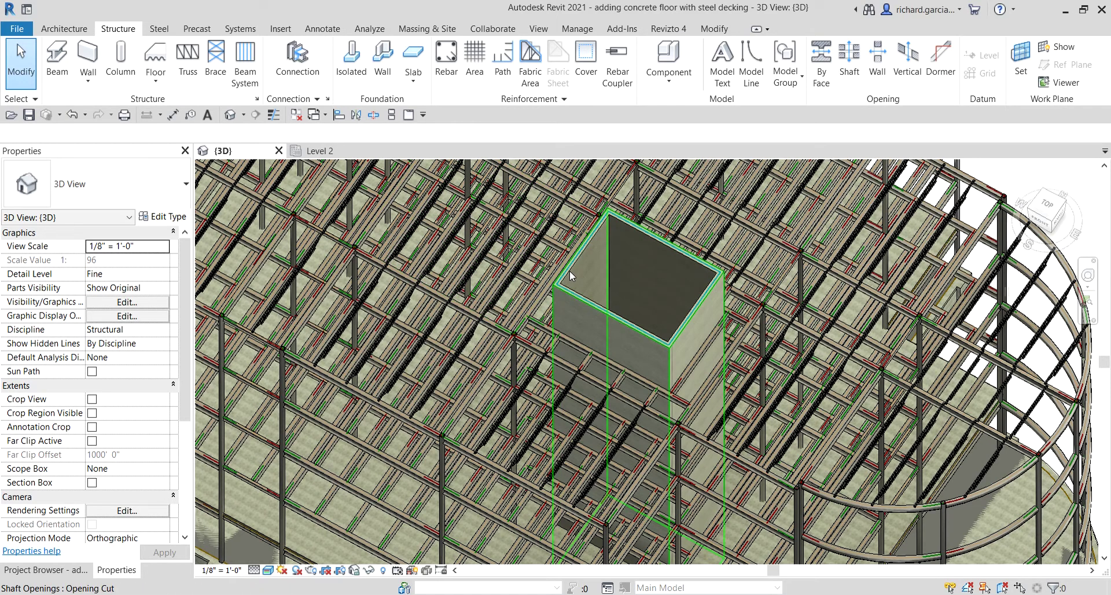
Step: Stretch the base of the shaft opening down past the foundation slab to a base offset of about -12' 0"
left_click(569, 269)
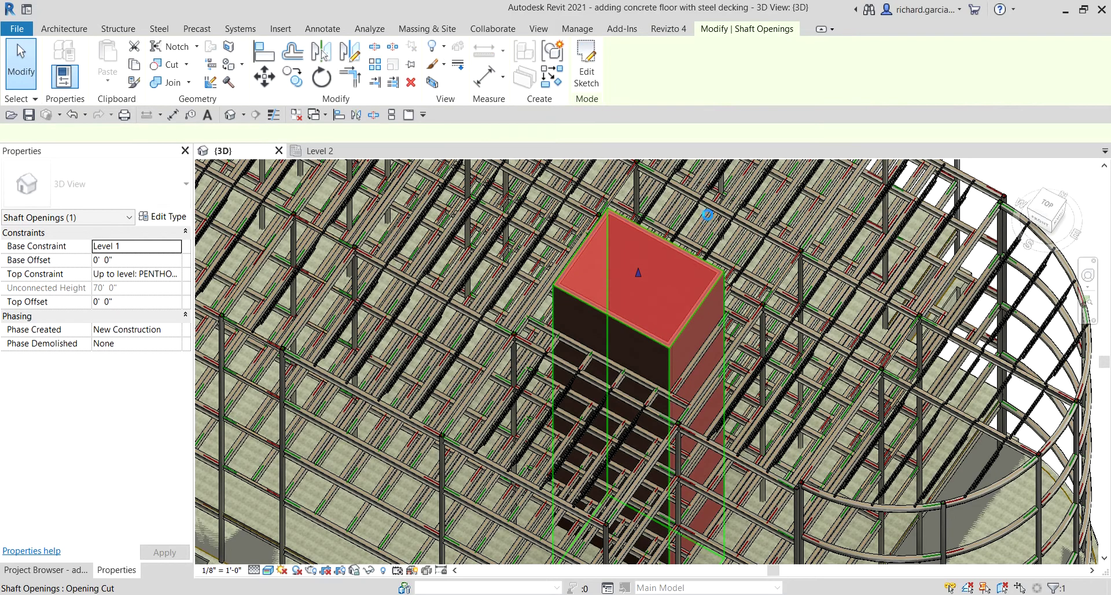
middle_click_drag(708, 215, 693, 344, "shift")
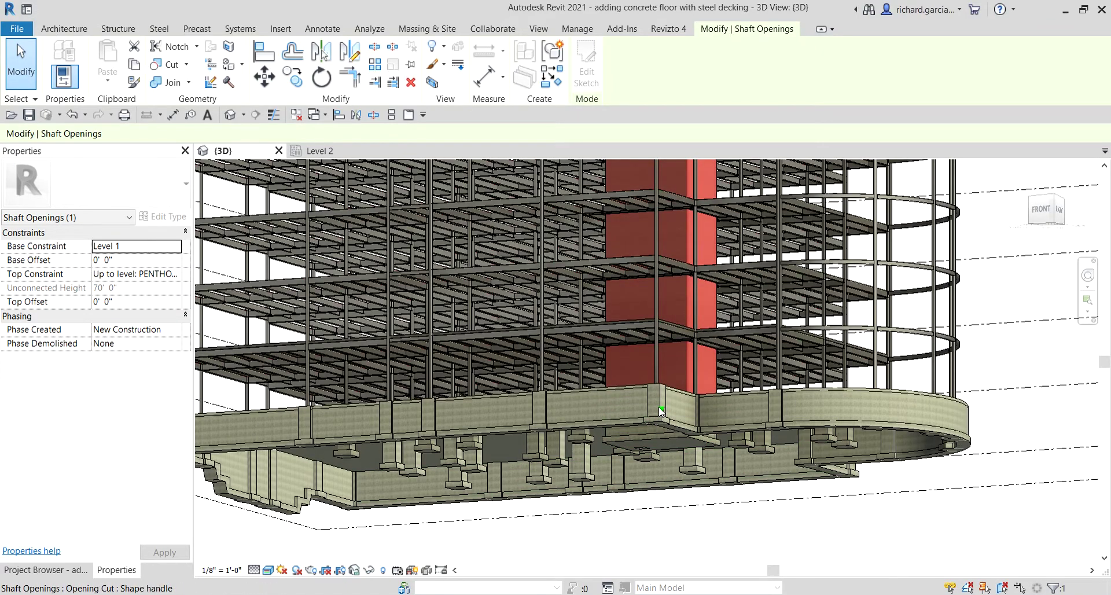
left_click_drag(659, 407, 661, 471)
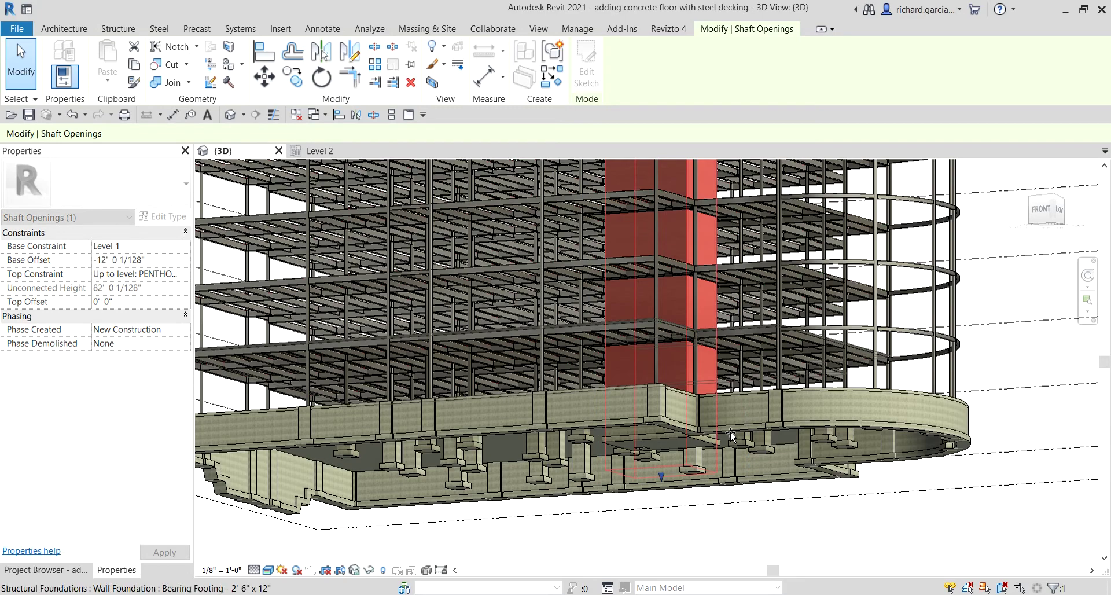
left_click(810, 524)
Step: Examine the extended shaft opening at the foundation slab from below and the whole structure from above
middle_click_drag(814, 524, 725, 335, "shift")
scroll(655, 395, "up", 6)
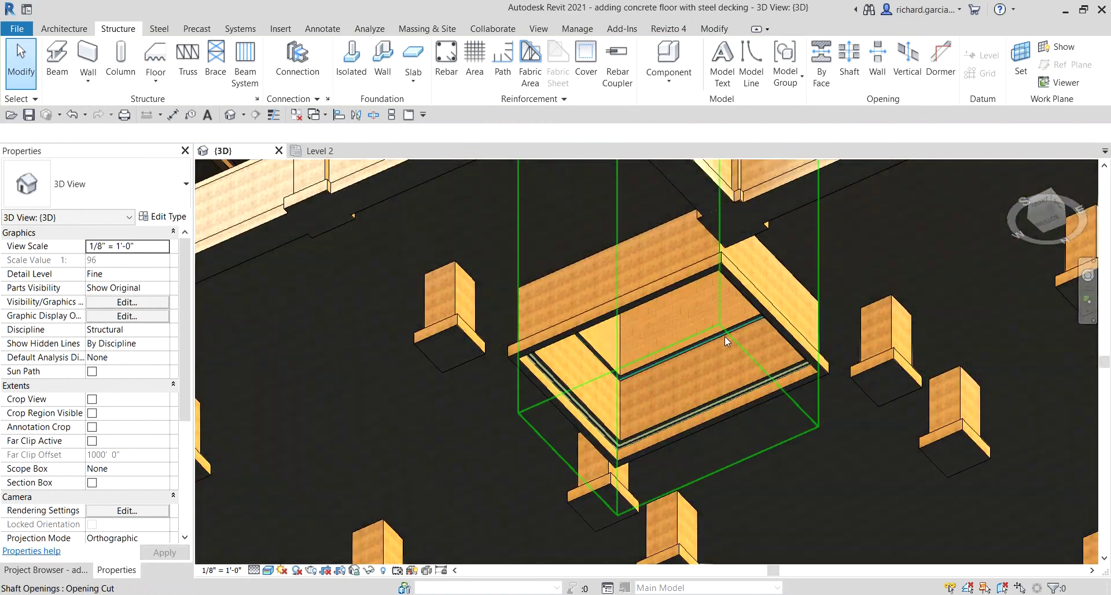
scroll(800, 429, "down", 3)
scroll(738, 395, "up", 3)
scroll(742, 394, "down", 5)
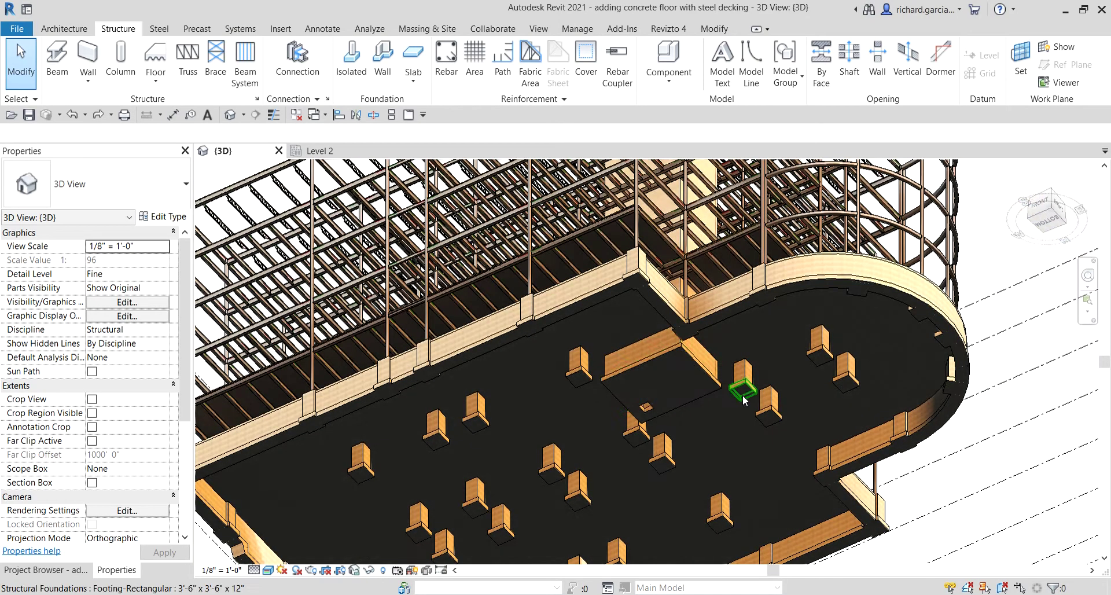
scroll(703, 382, "up", 2)
scroll(717, 324, "down", 3)
middle_click_drag(717, 324, 695, 249, "shift")
scroll(694, 248, "up", 3)
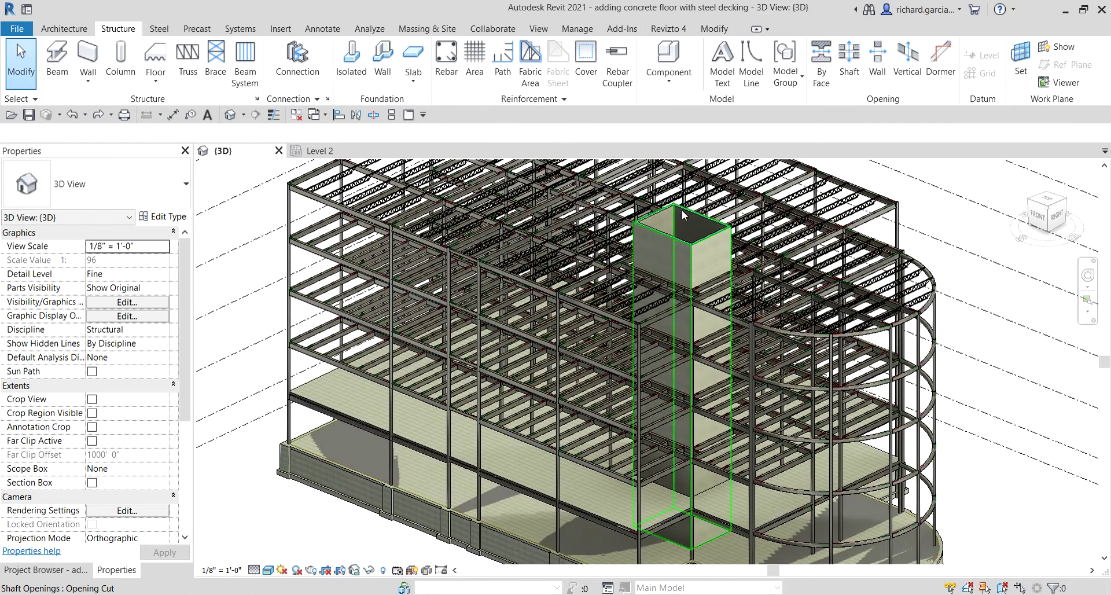
Step: Set the shaft opening's base offset to 2' 0" and check where its base meets the lower slabs
left_click(684, 215)
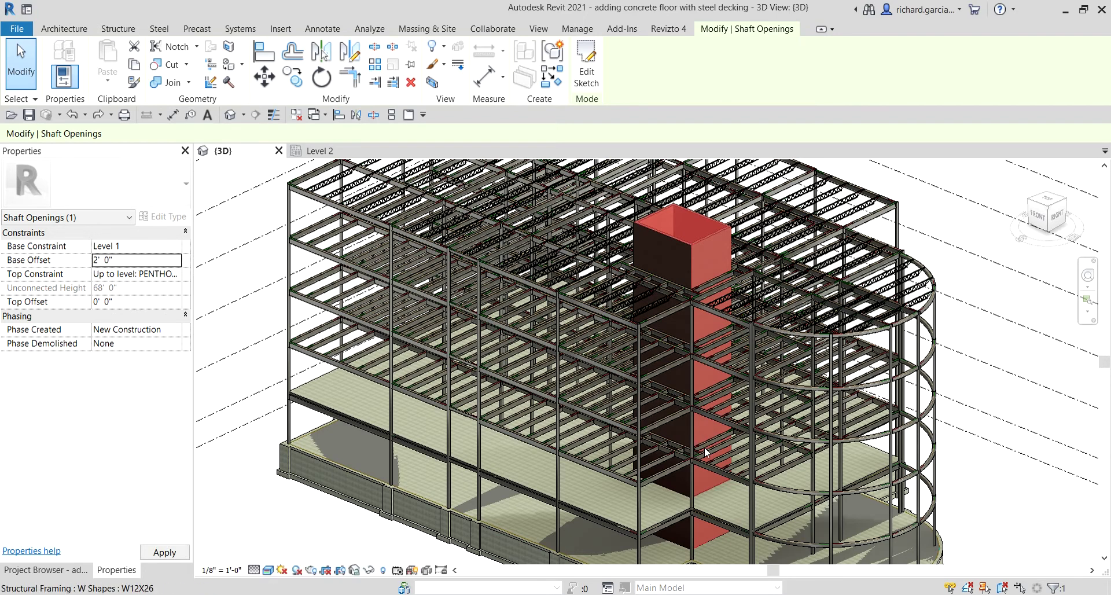
scroll(724, 504, "up", 3)
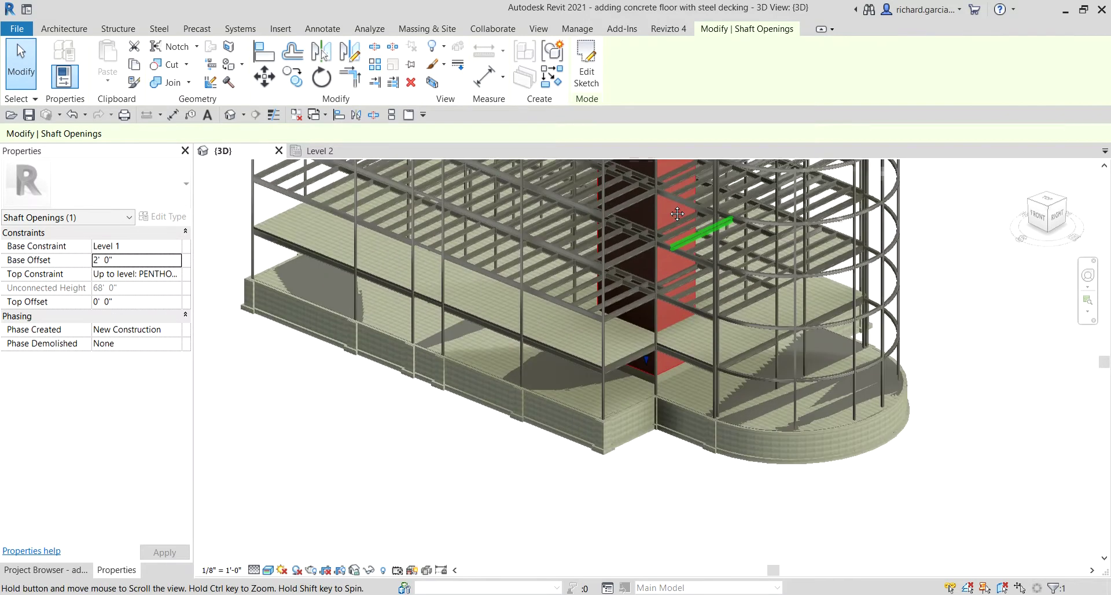
middle_click_drag(697, 533, 656, 328)
left_click(693, 483)
Step: Set the base offset of the elevator shaft opening to -2' 0"
scroll(655, 328, "up", 2)
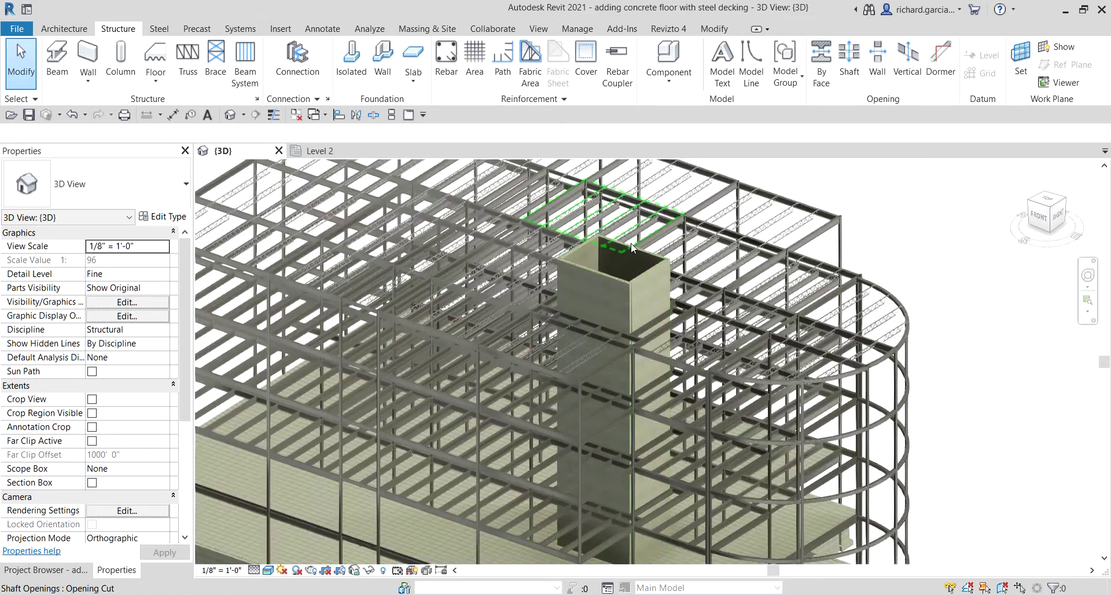
scroll(642, 264, "up", 2)
left_click(644, 260)
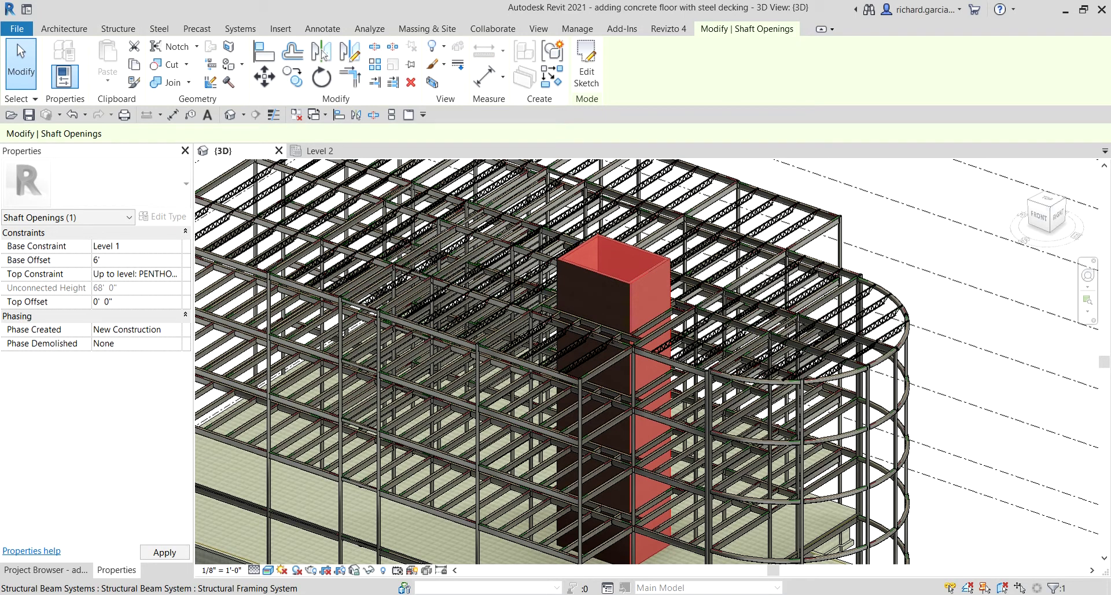
left_click(123, 262)
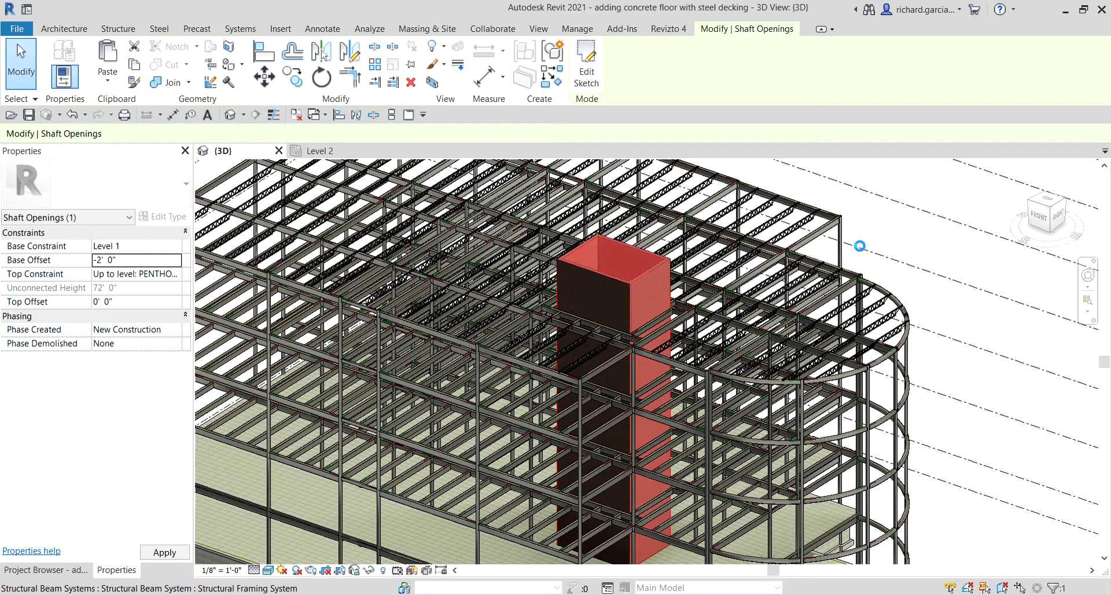
key("Escape")
Step: Look down into the shaft from above and around the building to examine which floor slabs the opening cuts
scroll(862, 246, "down", 6)
left_click(878, 250)
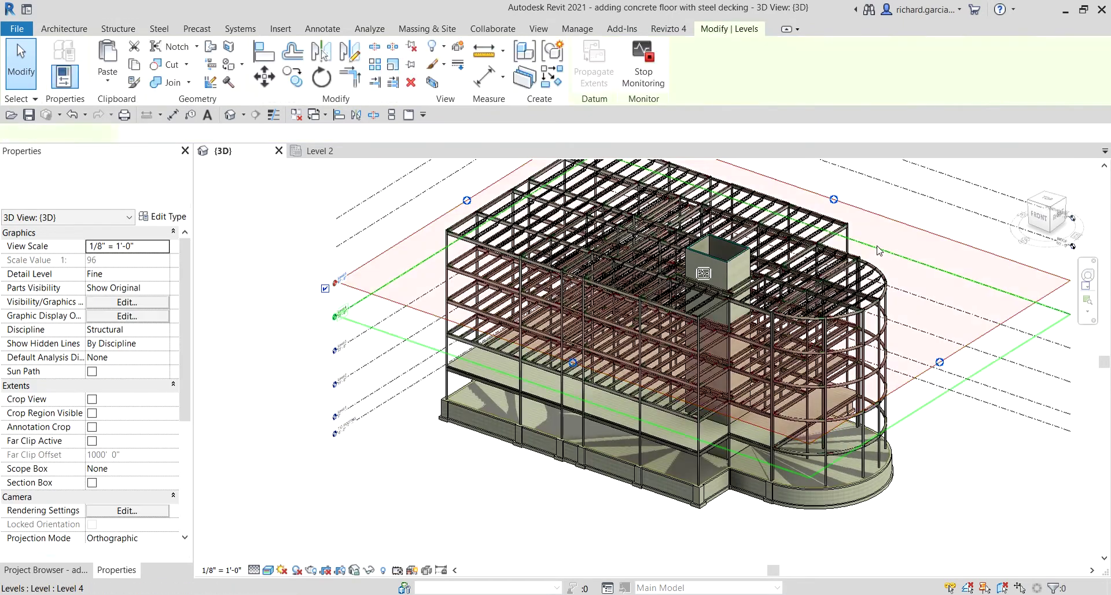
middle_click_drag(878, 250, 781, 382, "shift")
key("Escape")
scroll(748, 364, "up", 8)
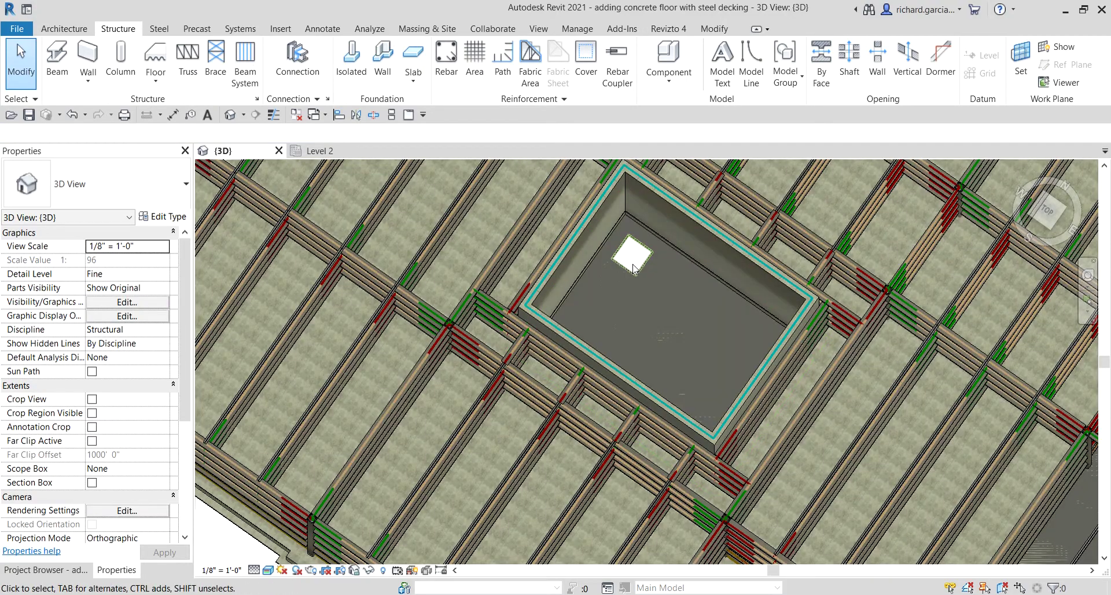
middle_click_drag(685, 324, 637, 249, "shift")
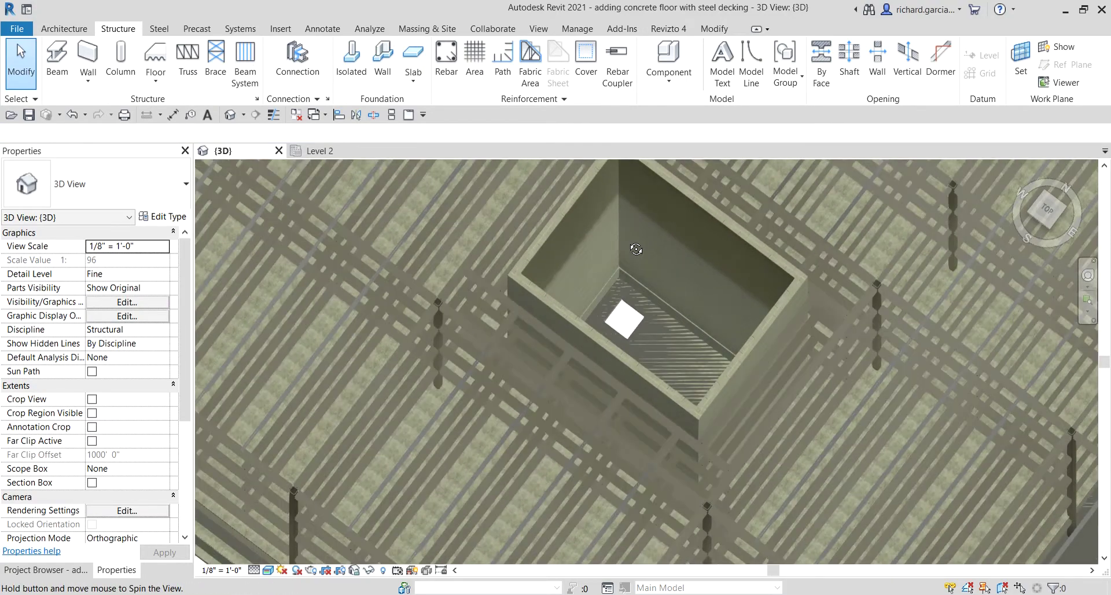
scroll(637, 249, "down", 8)
scroll(681, 298, "up", 2)
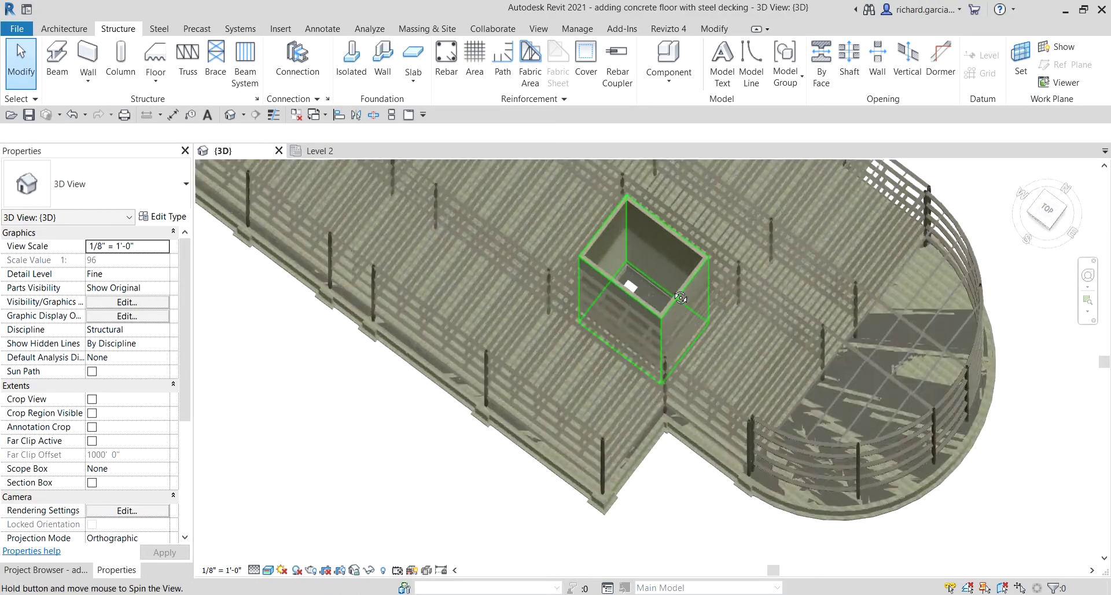
mouse_move(680, 298)
middle_mouse_down("shift")
mouse_move(746, 276)
mouse_move(683, 306)
middle_mouse_up("shift")
scroll(718, 284, "down", 5)
scroll(269, 342, "up", 10)
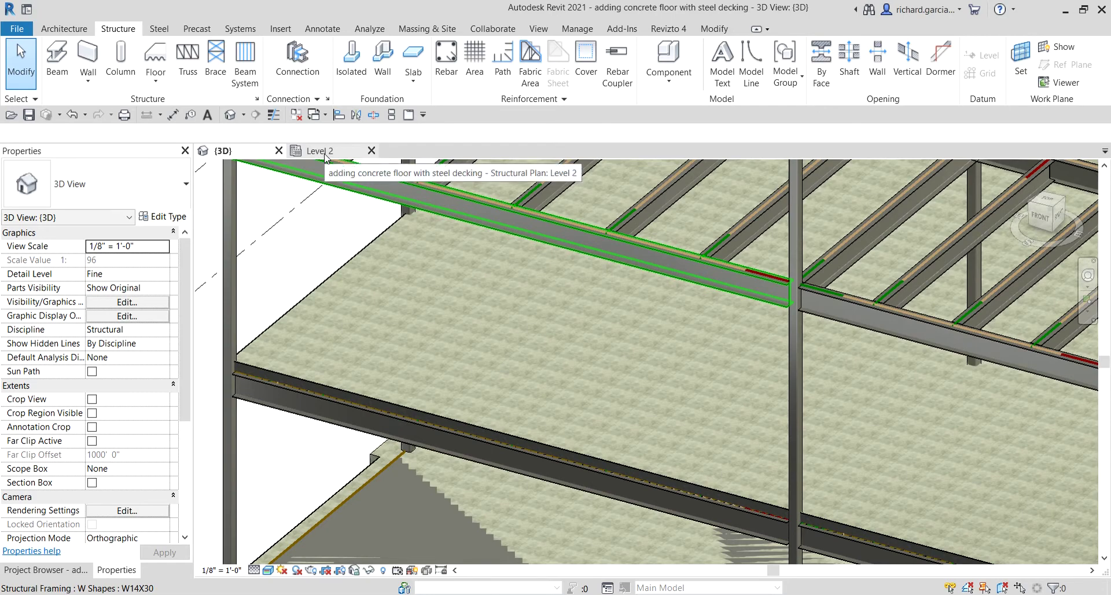
Step: Open the Level 2 structural plan and display its full extents
left_click(324, 152)
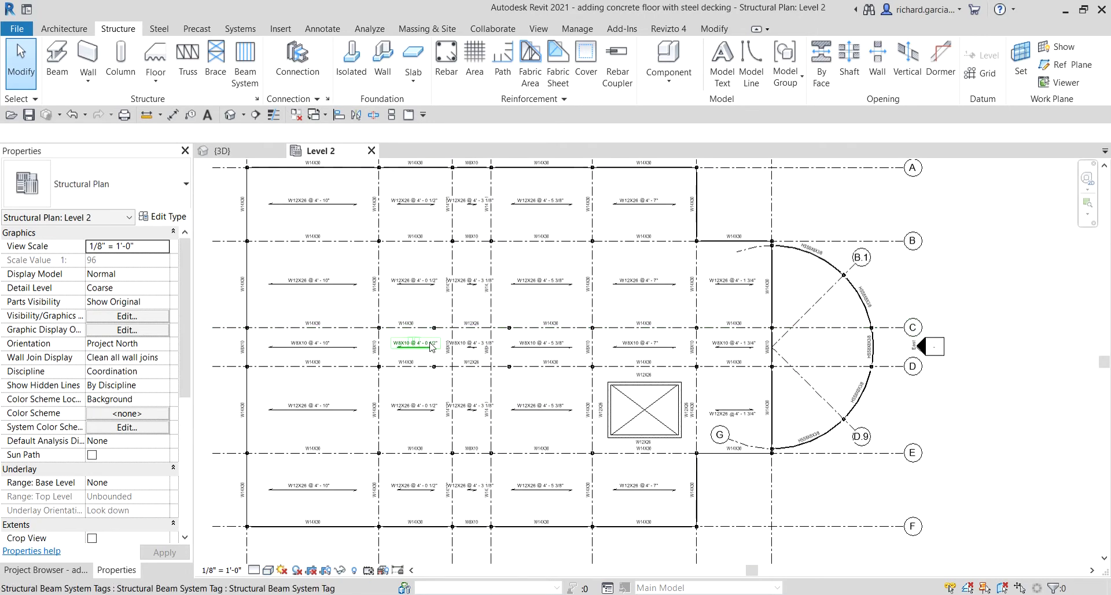
key("z")
key("f")
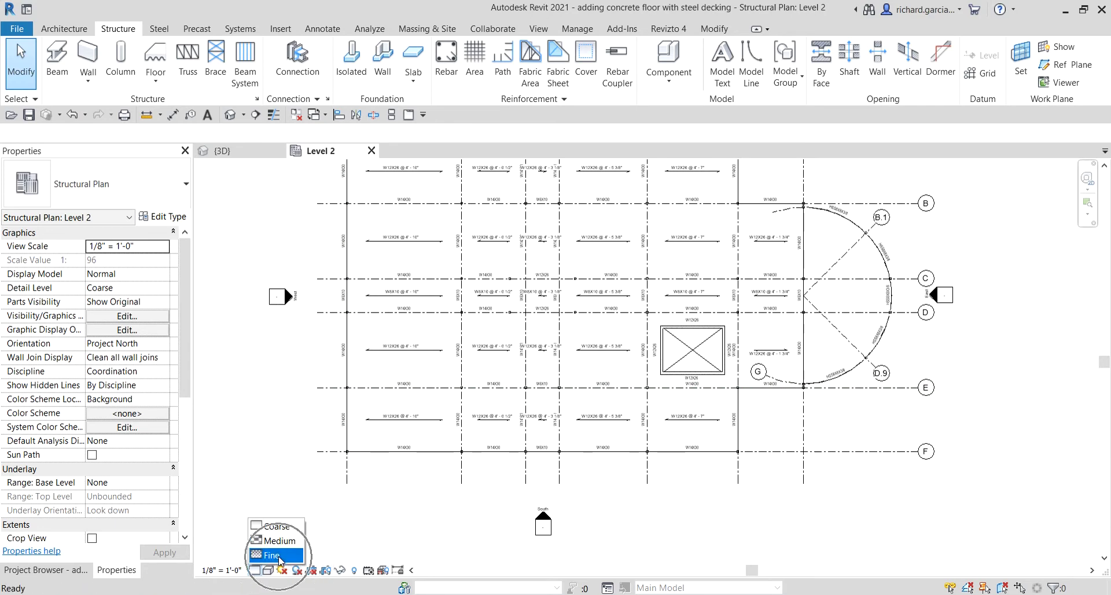
Step: Compare the Level 2 plan at Fine and Medium detail levels and return it to Coarse
left_click(276, 555)
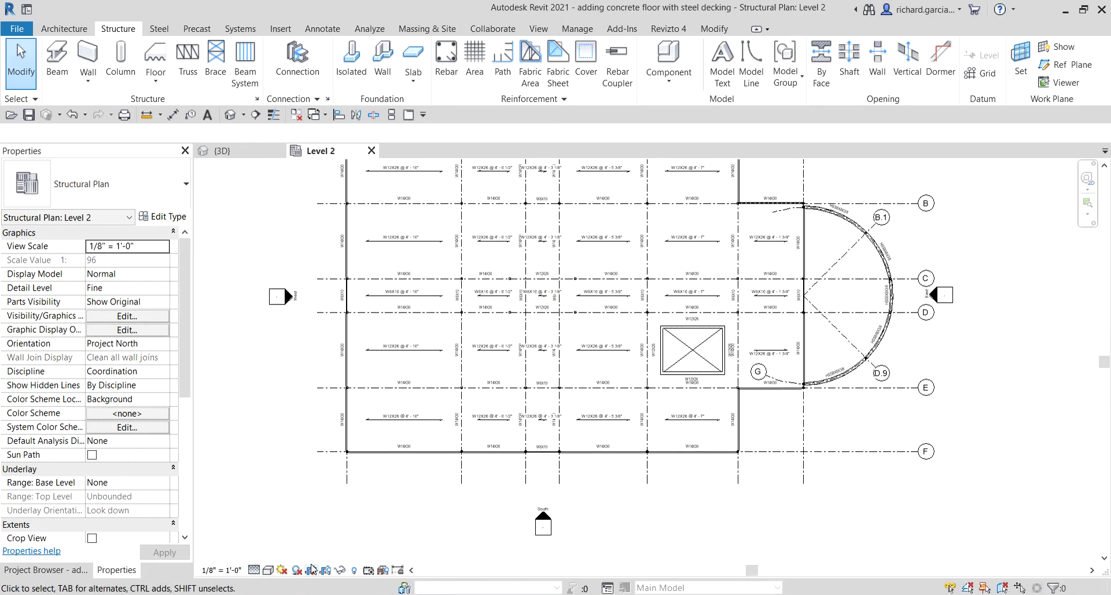
left_click(257, 572)
left_click(278, 546)
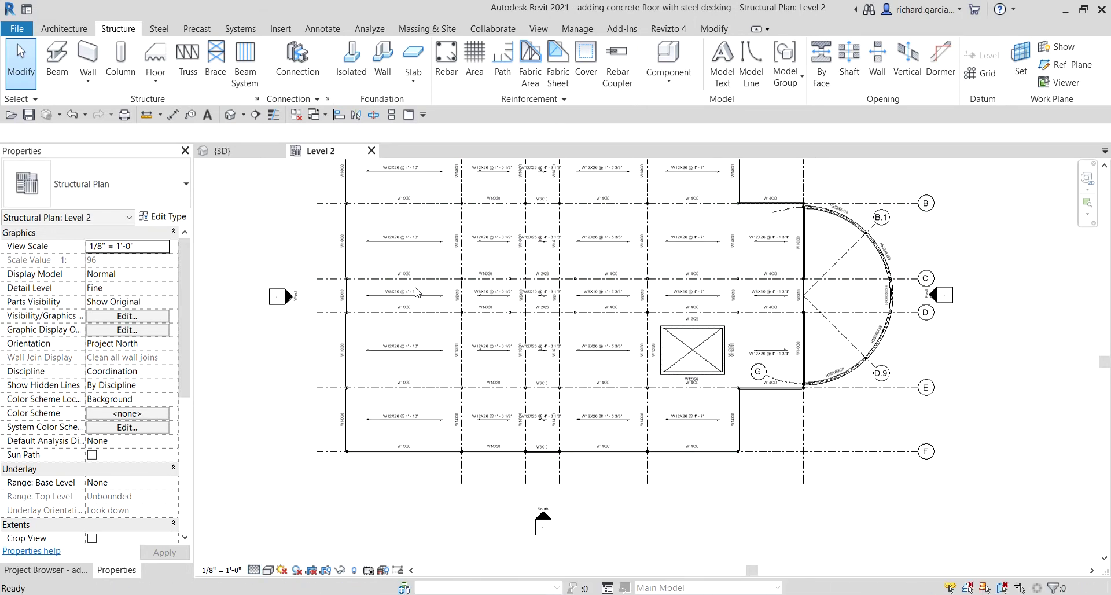
left_click(258, 571)
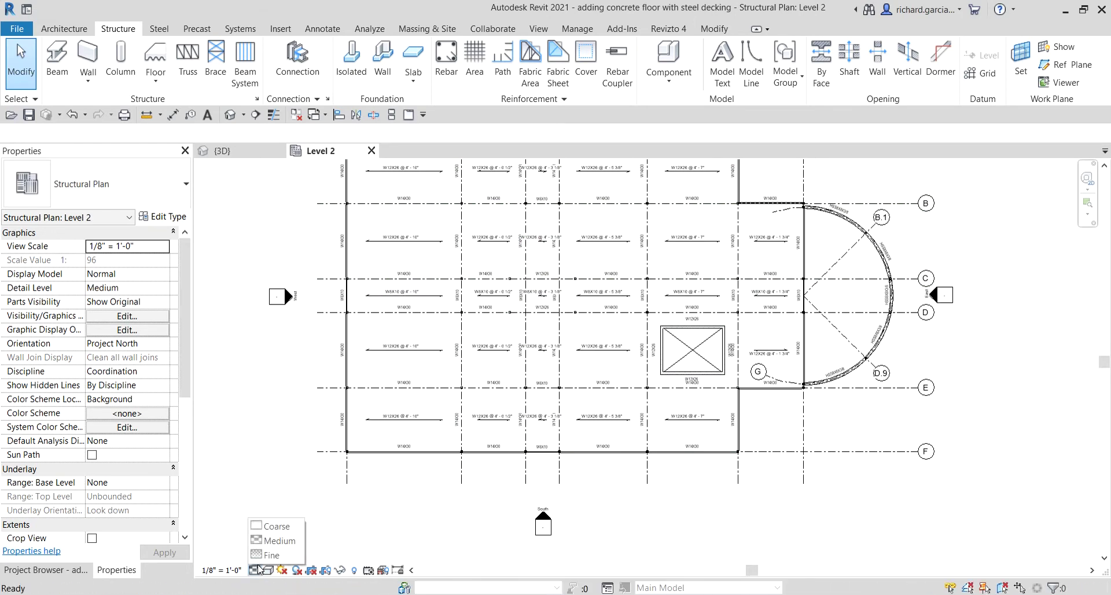
left_click(270, 532)
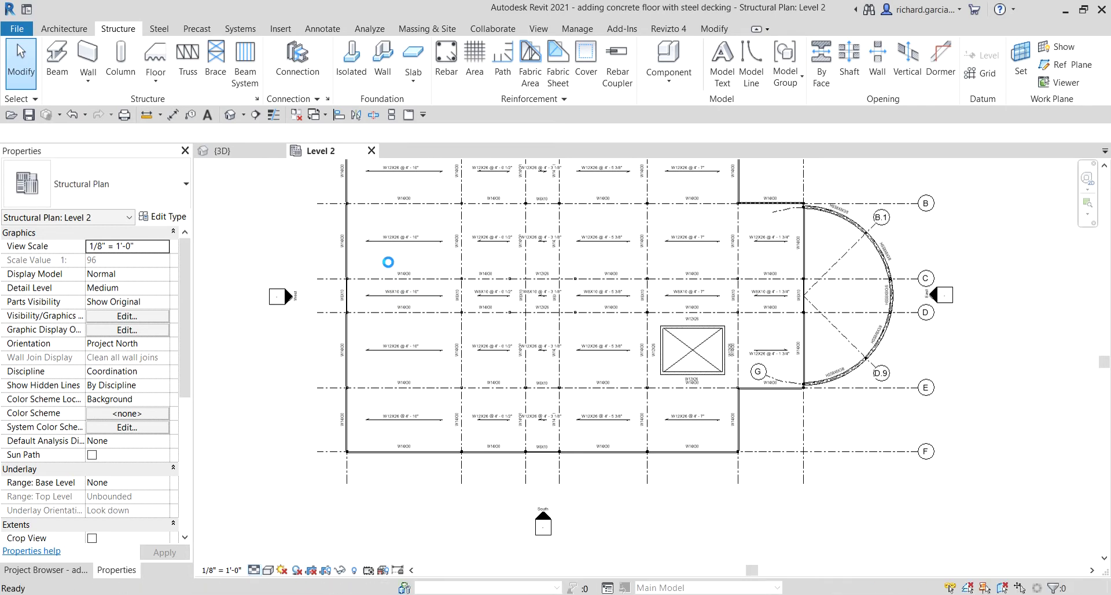
Step: Draw a short building section across grid 1 just south of grid B, looking north, with its far clip reduced to about 5' 11"
middle_click_drag(427, 299, 417, 374)
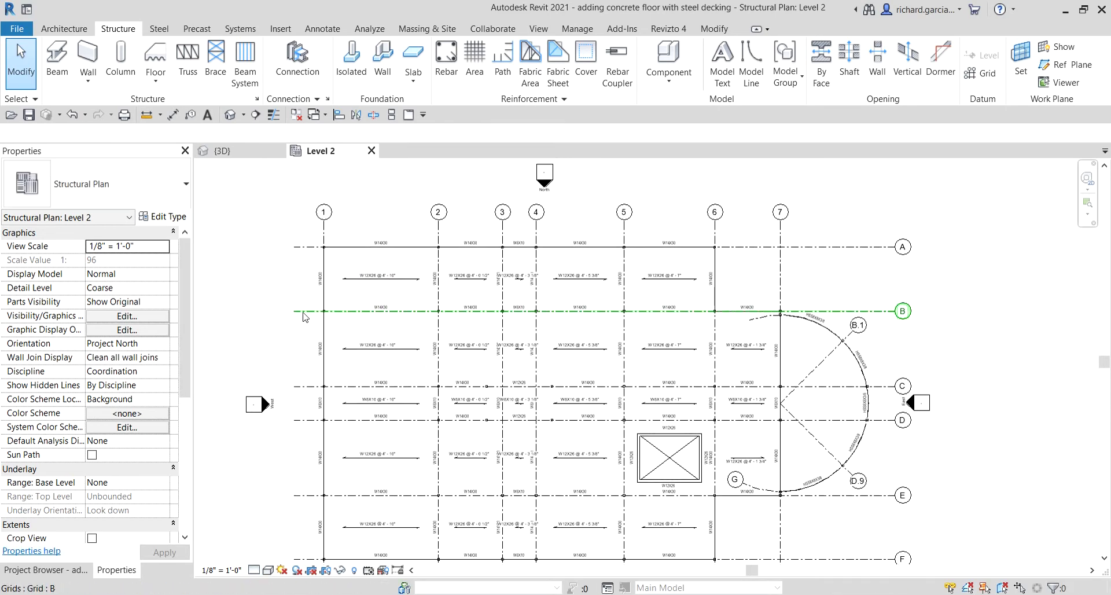
scroll(309, 315, "up", 4)
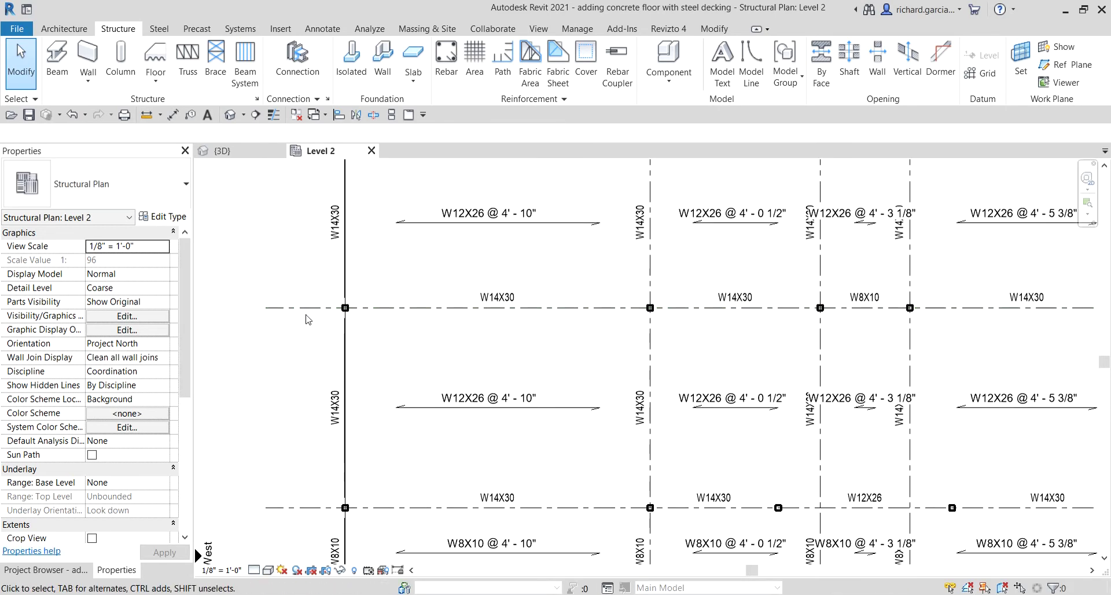
left_click(254, 115)
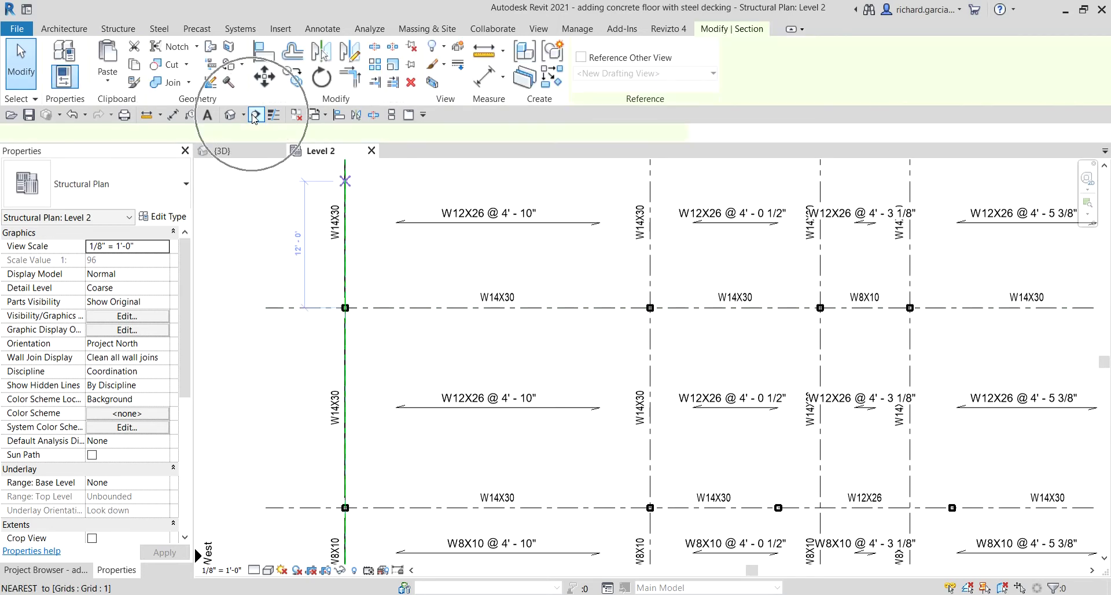
left_click(242, 340)
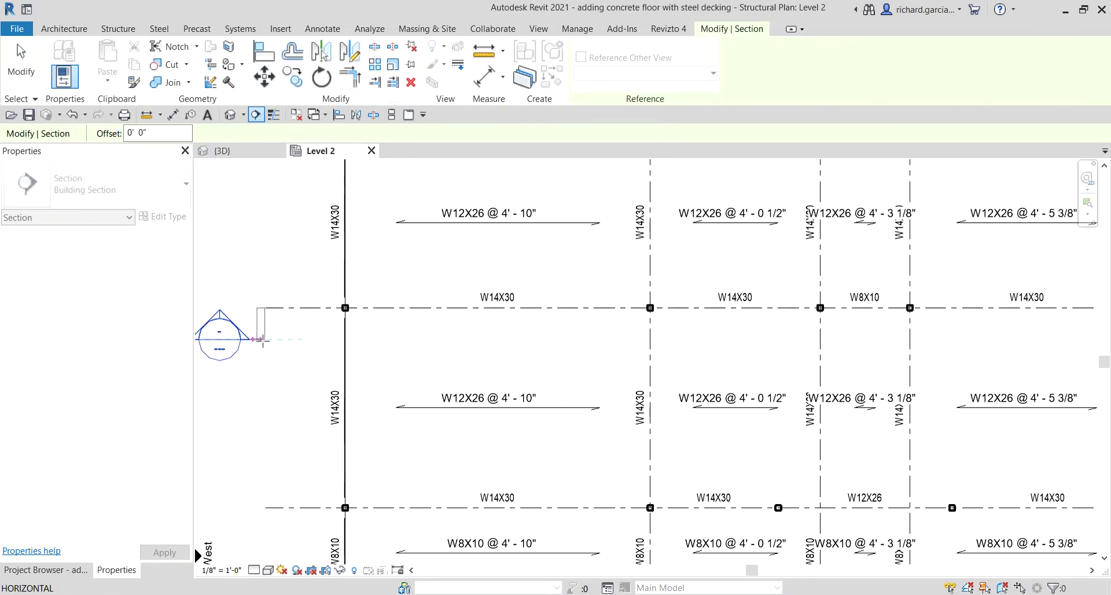
left_click(431, 340)
key("Escape")
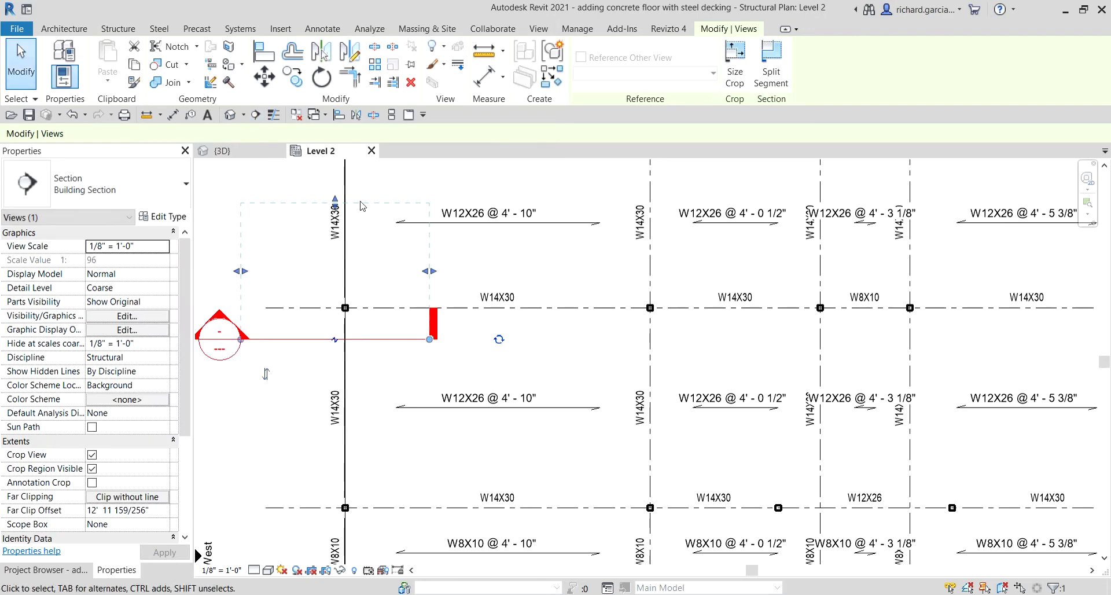
left_click_drag(335, 200, 338, 292)
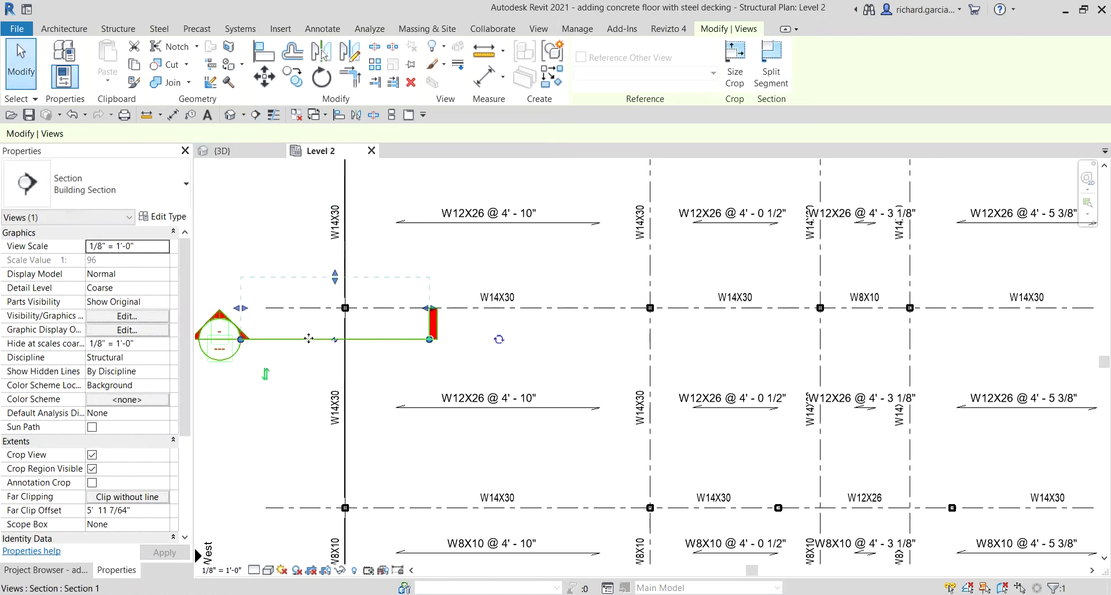
Step: Open the new section view and examine the floor edges at Level 2 and Level 1 down to the footing
right_click(308, 338)
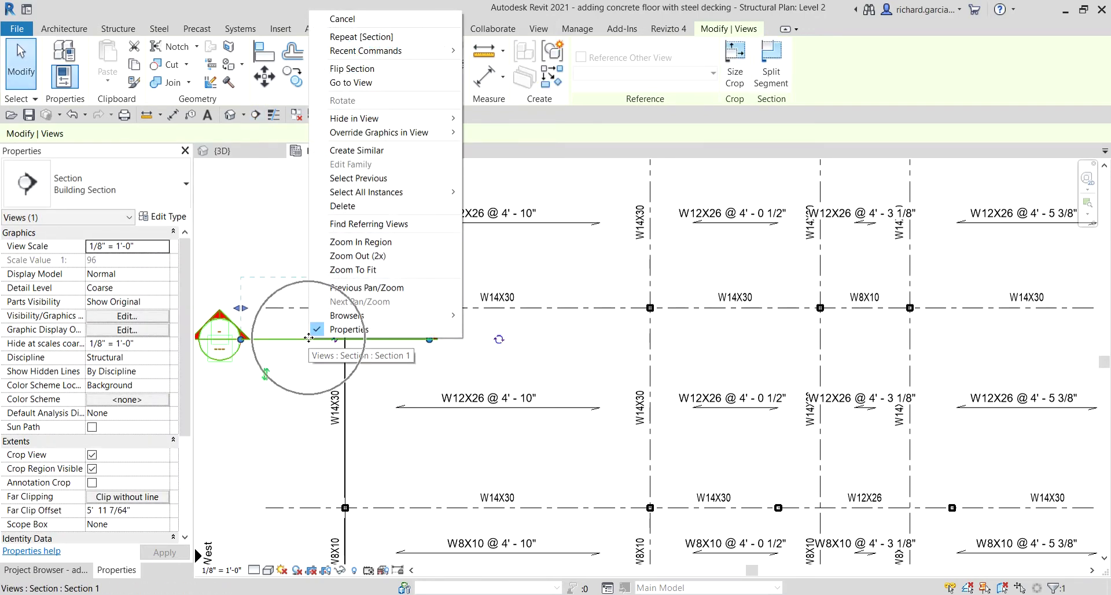
left_click(385, 83)
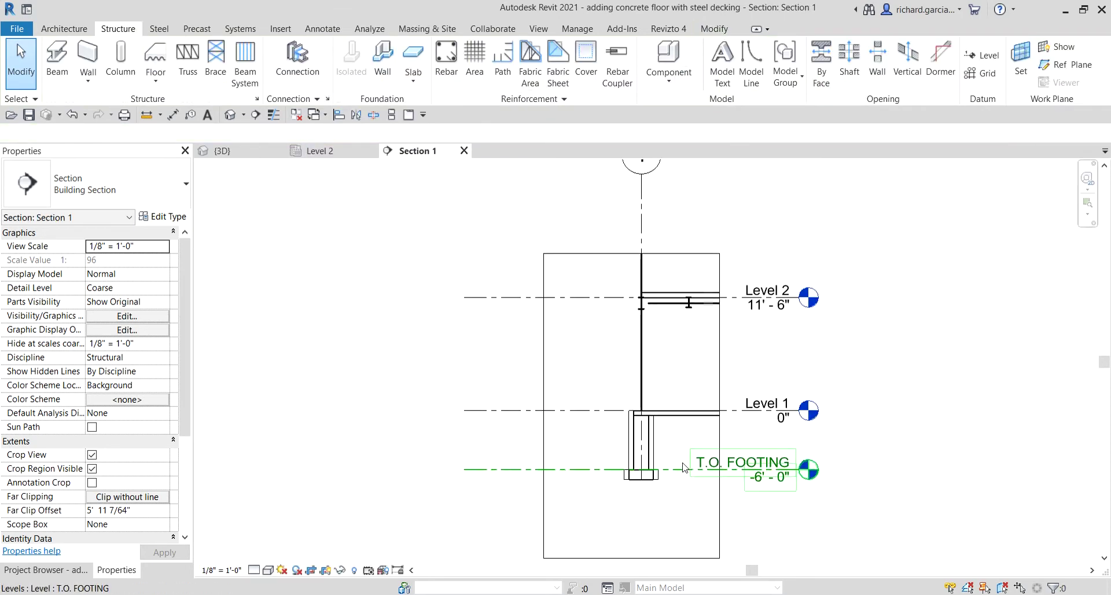
scroll(684, 468, "up", 3)
middle_click_drag(665, 405, 566, 390)
scroll(593, 446, "down", 1)
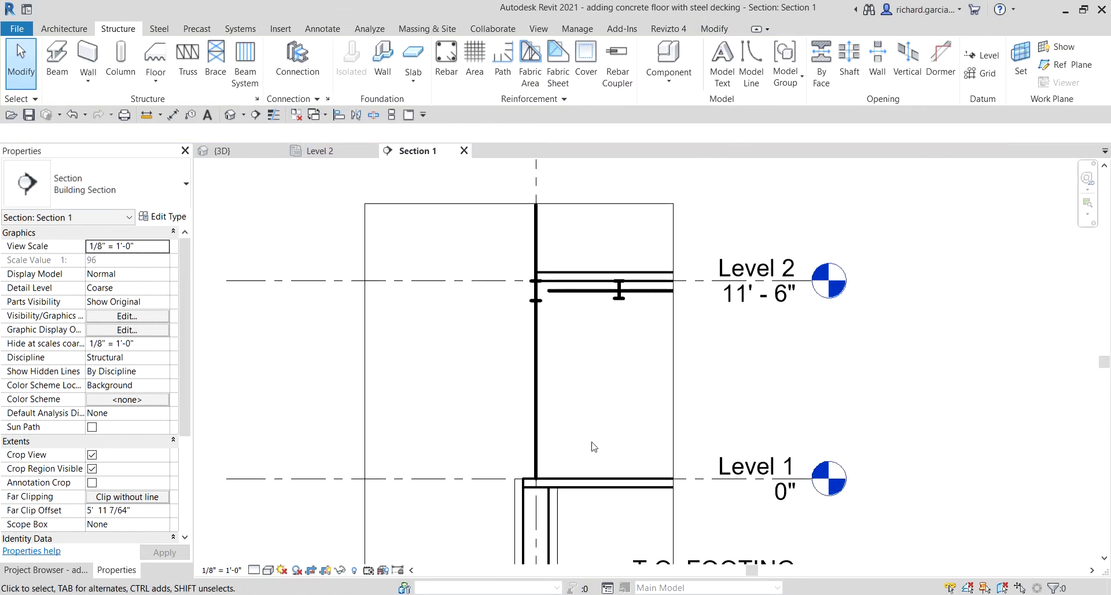
middle_click_drag(593, 446, 536, 305)
scroll(537, 306, "down", 1)
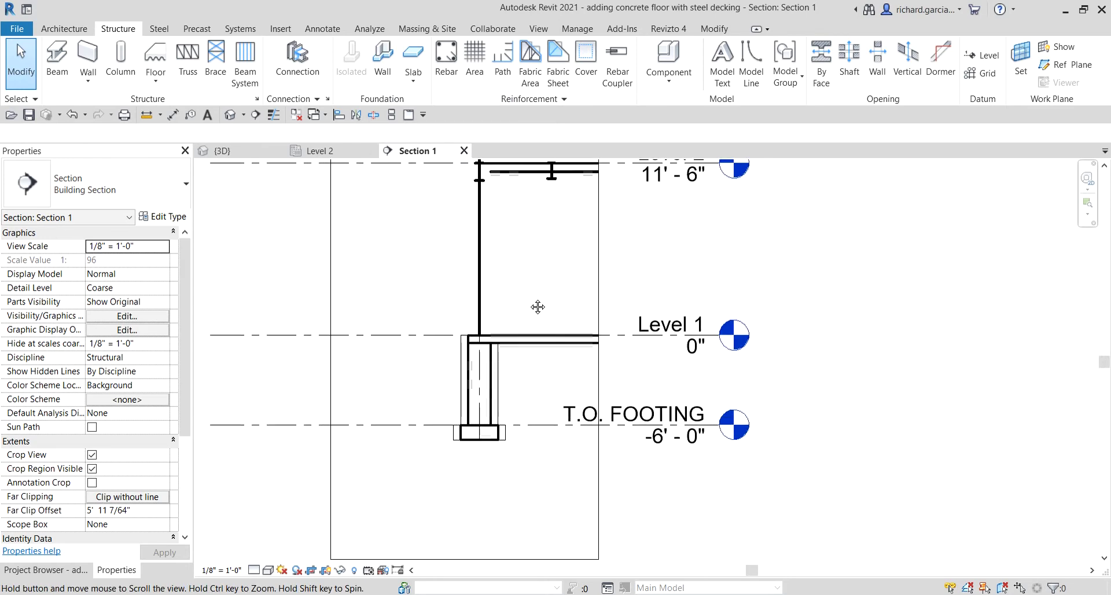
Step: Set the section view's detail level to Fine and inspect the metal deck profile at the Level 2 edge
left_click(257, 570)
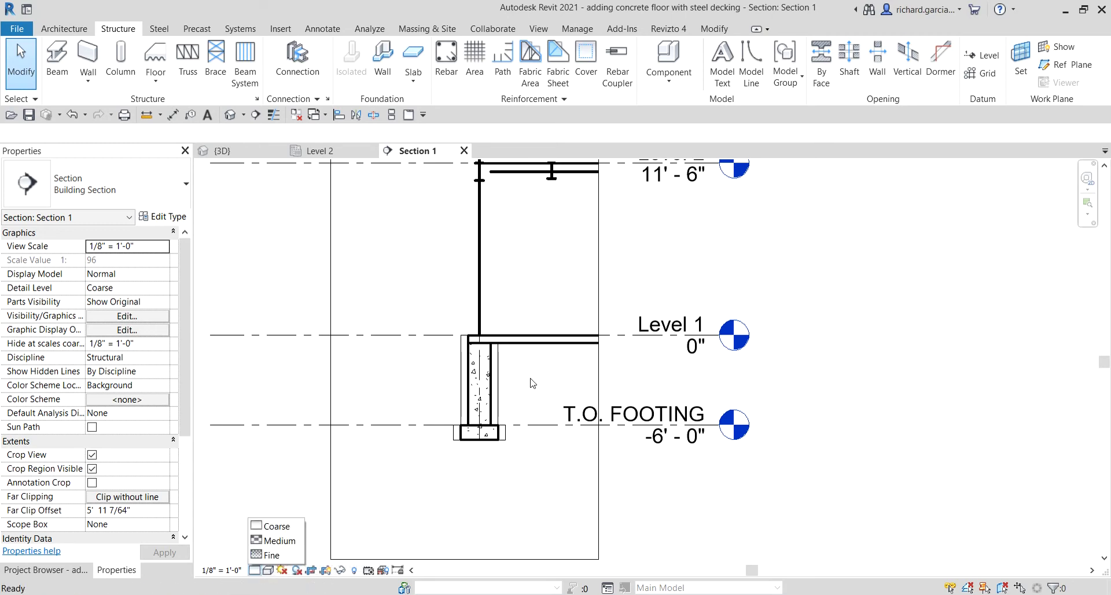
scroll(532, 324, "up", 6)
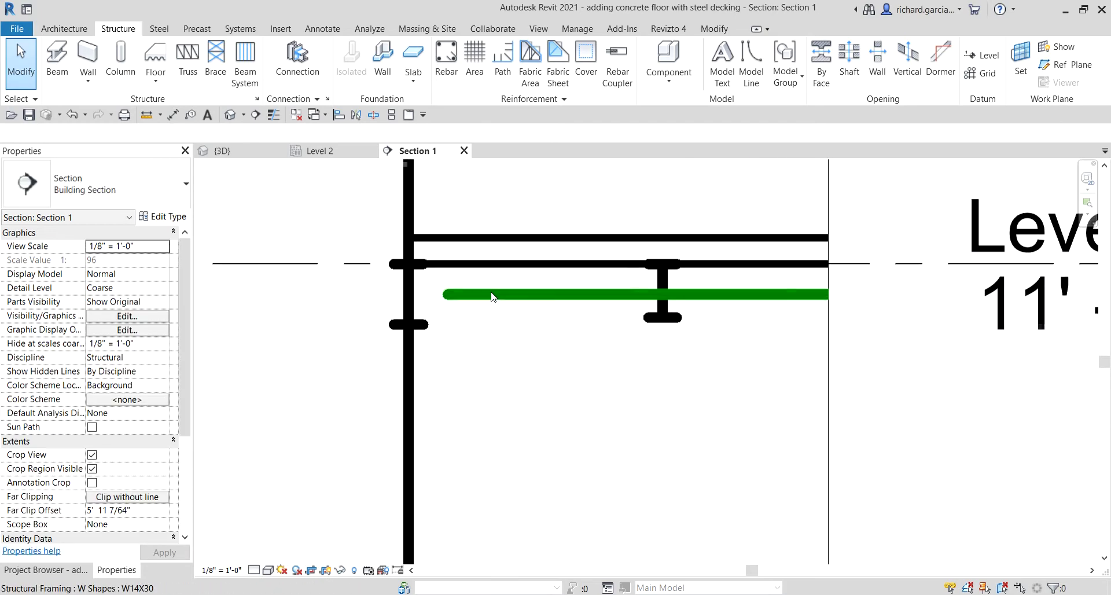
left_click(255, 571)
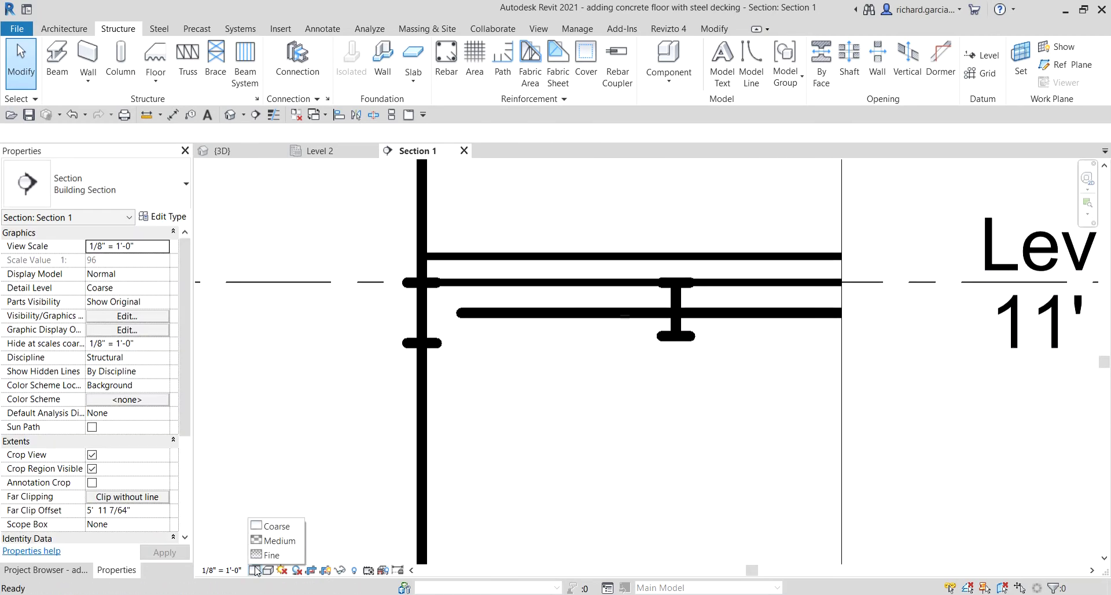
left_click(279, 556)
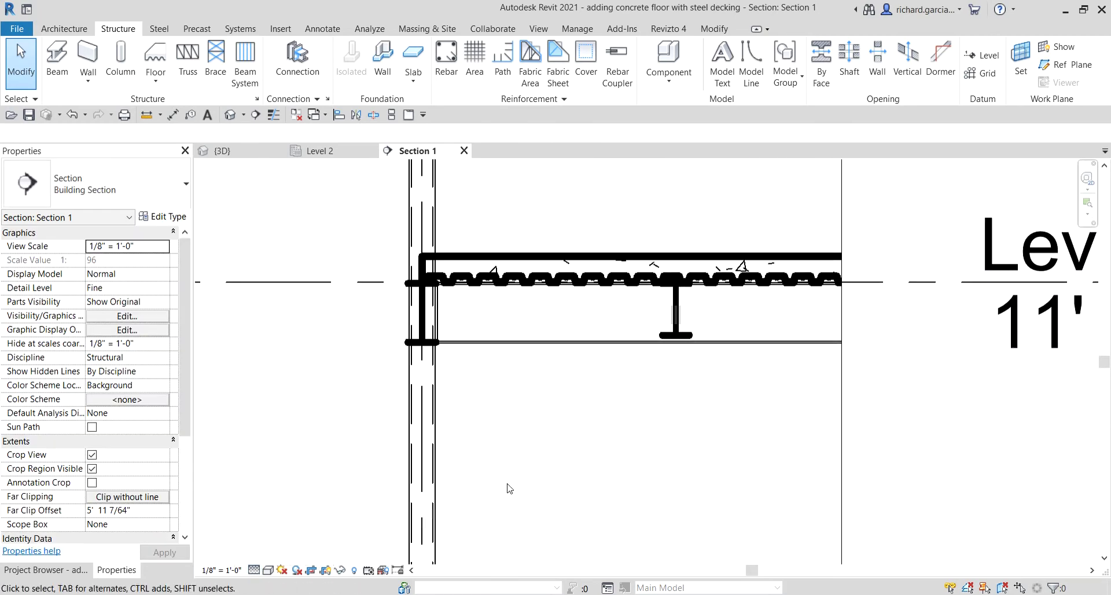
scroll(491, 274, "up", 3)
scroll(497, 278, "down", 3)
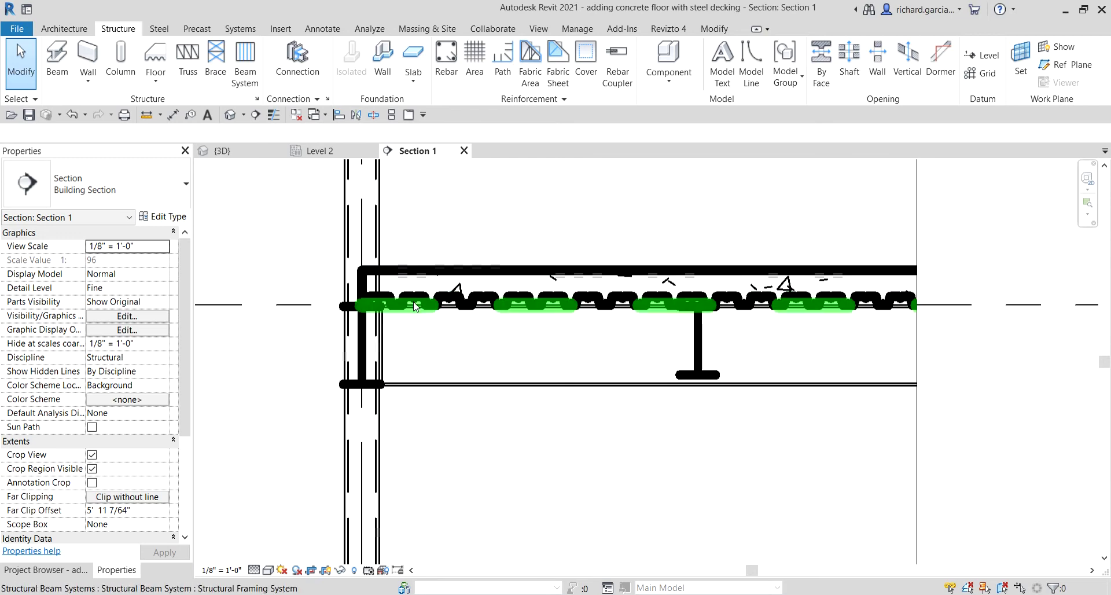
Step: Turn on thin lines and set the section view's visual style to Shaded
left_click(274, 115)
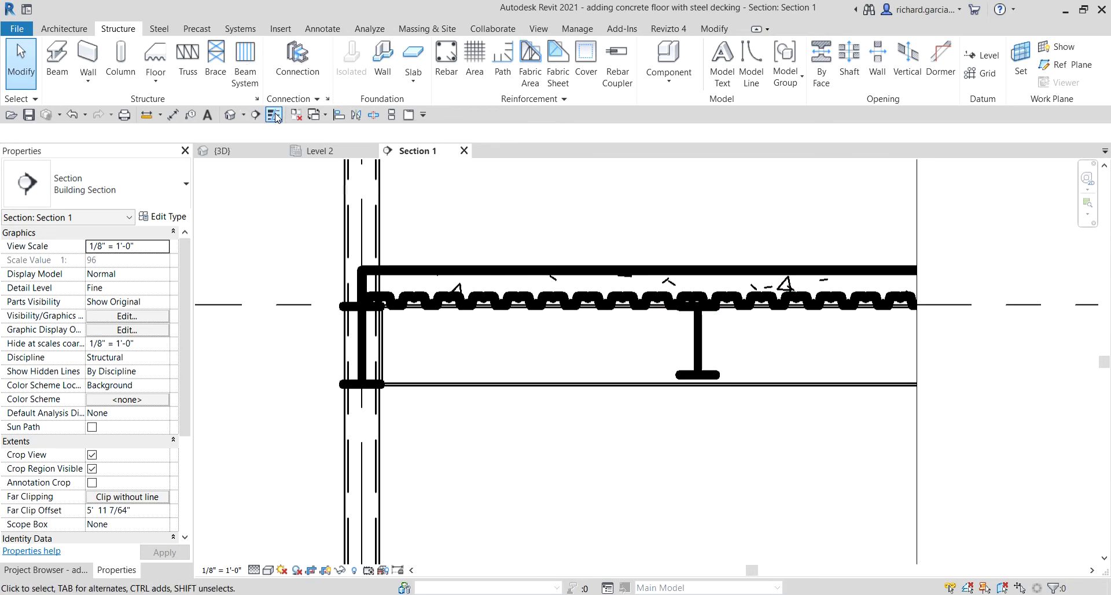
scroll(462, 264, "down", 2)
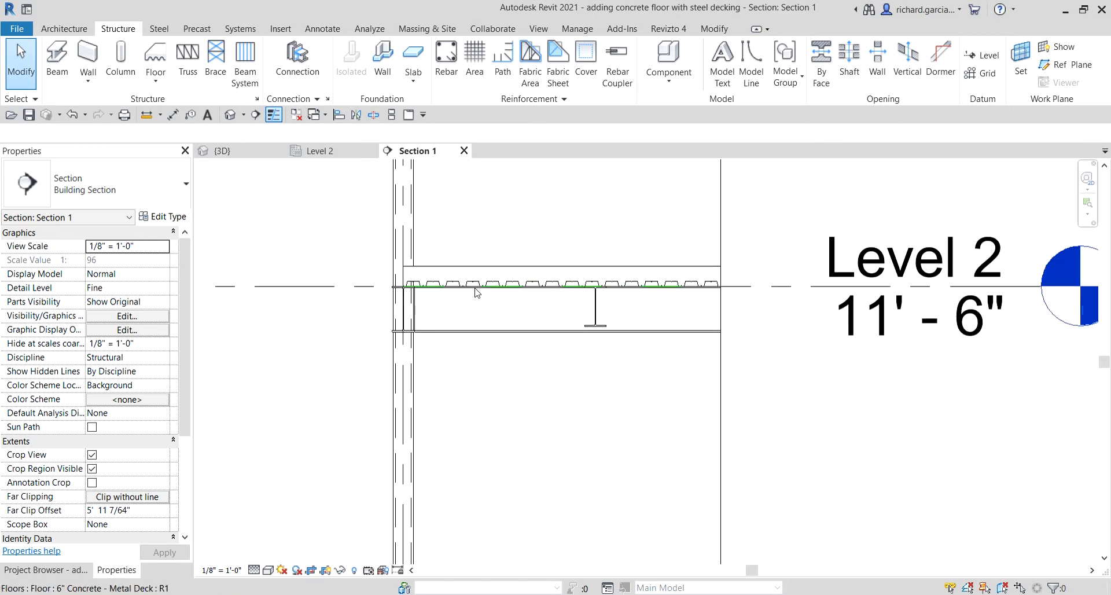
left_click(268, 571)
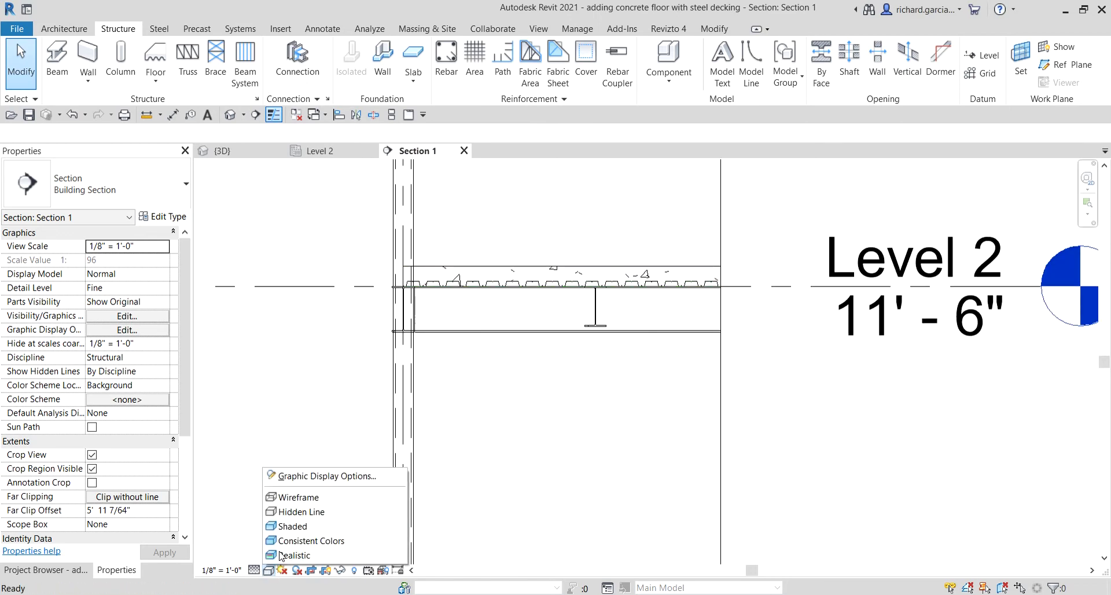
left_click(304, 527)
scroll(452, 278, "up", 3)
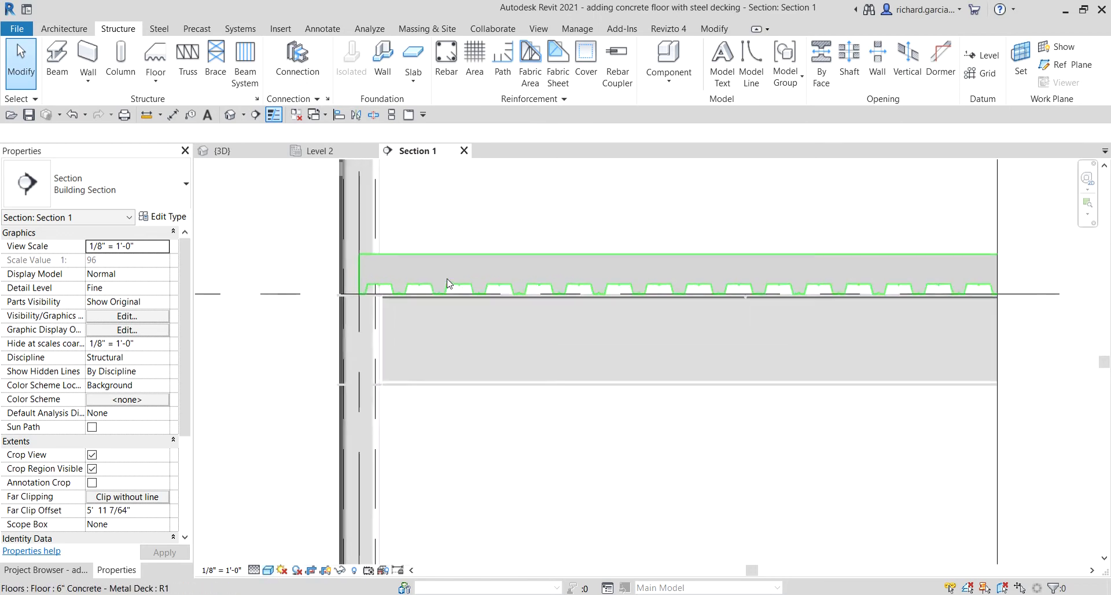
Step: Tile the open Section 1, Level 2 and 3D views so all three are shown side by side
scroll(414, 312, "down", 5)
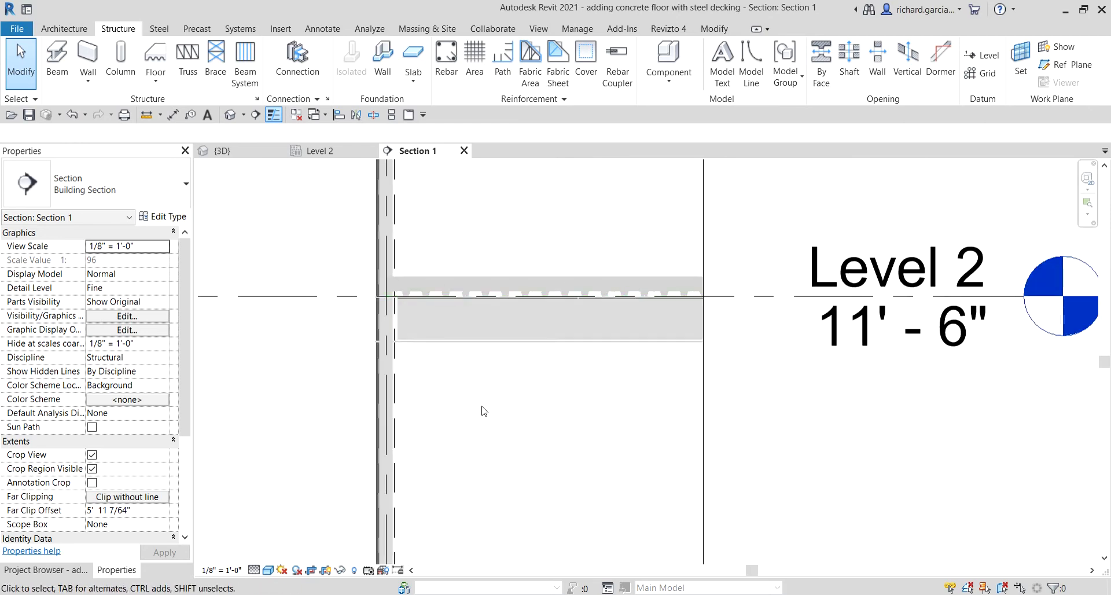
mouse_move(481, 409)
middle_mouse_down()
mouse_move(460, 228)
mouse_move(475, 337)
middle_mouse_up()
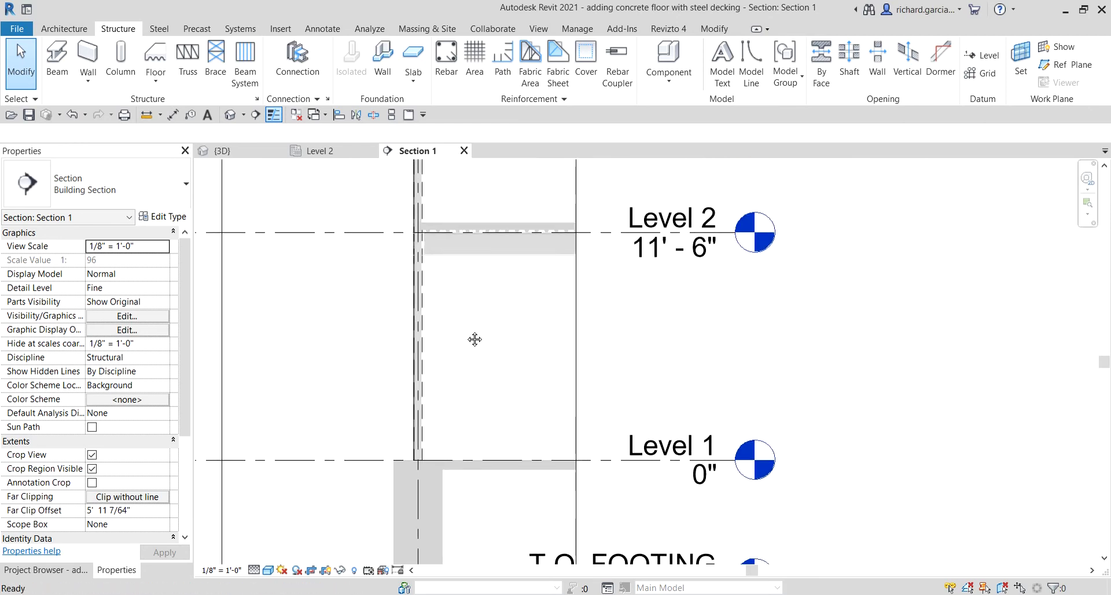
scroll(440, 301, "down", 2)
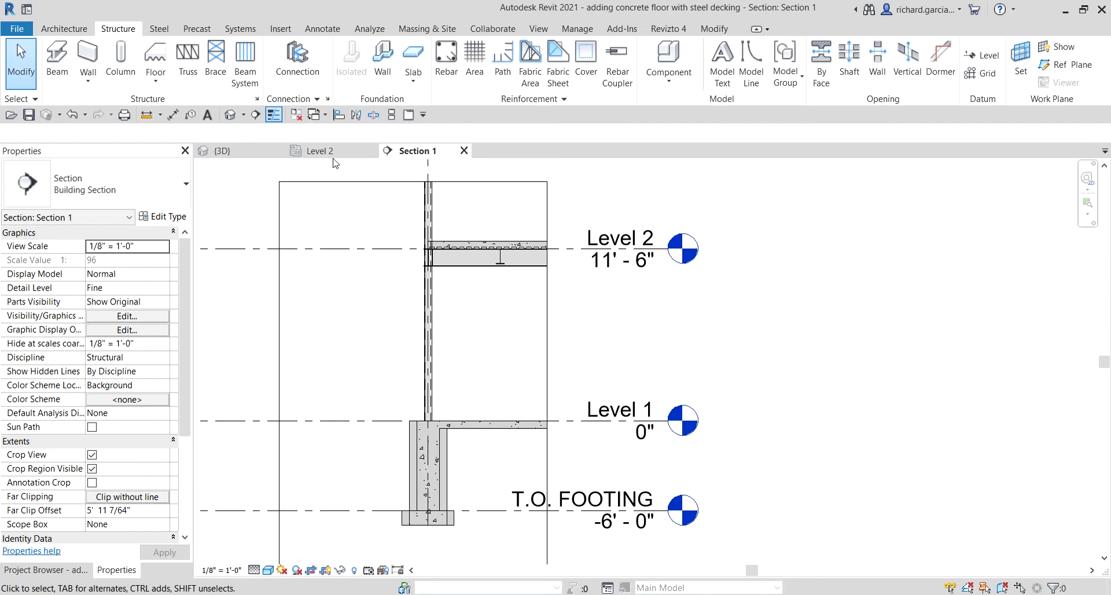
left_click(392, 116)
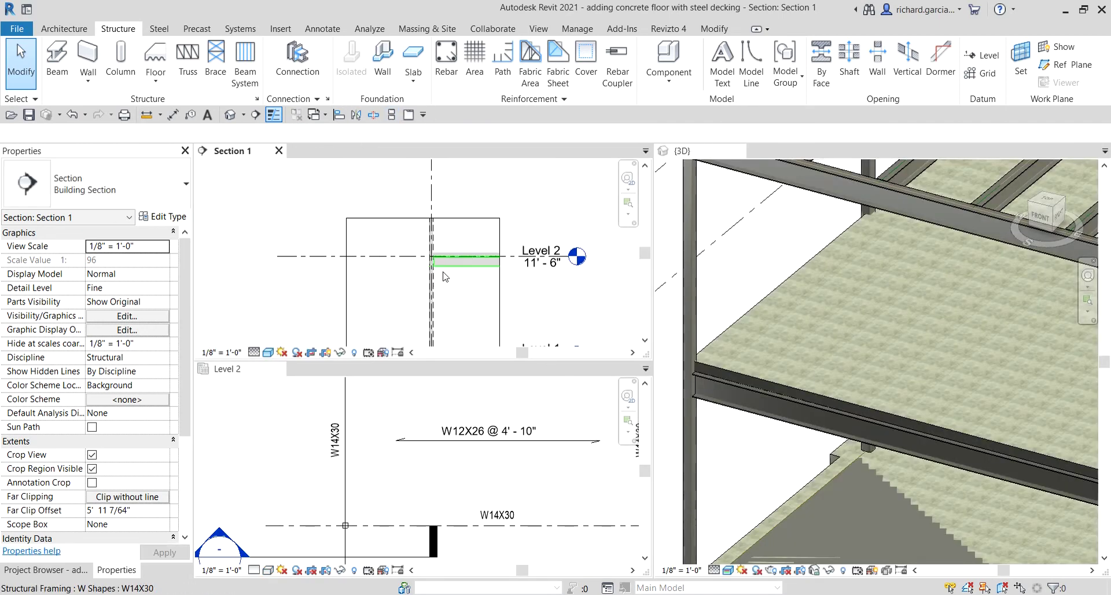
Step: Examine the Level 2 metal deck edge in the section alongside the 3D floors and the whole Level 2 plan
scroll(440, 272, "down", 2)
scroll(355, 207, "up", 4)
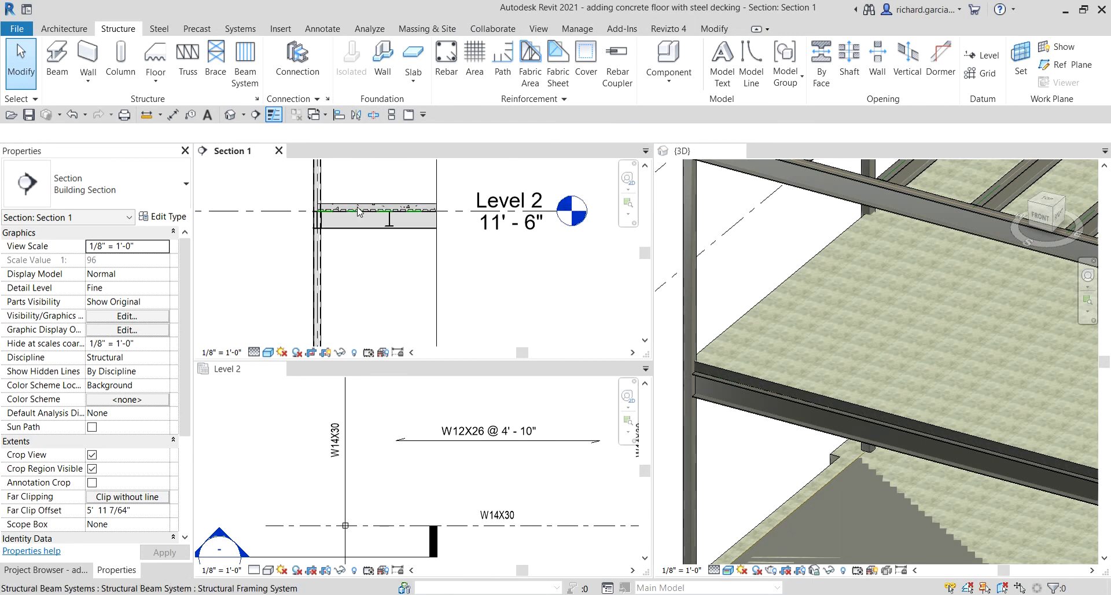
scroll(355, 207, "up", 2)
middle_click_drag(390, 241, 397, 302)
scroll(397, 303, "up", 1)
scroll(814, 316, "down", 1)
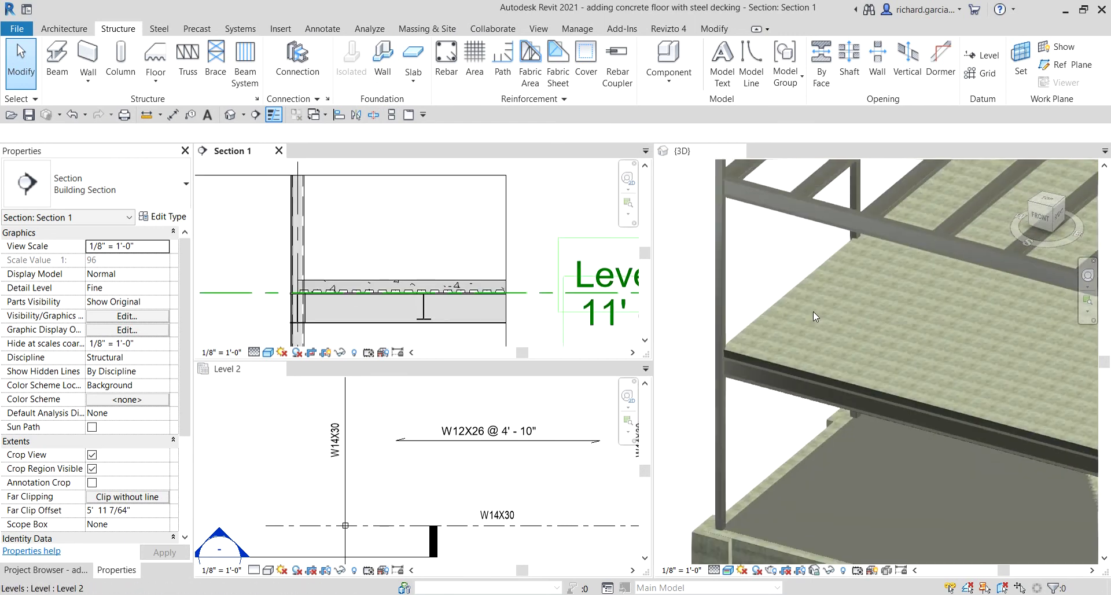
scroll(813, 316, "down", 3)
scroll(486, 460, "down", 5)
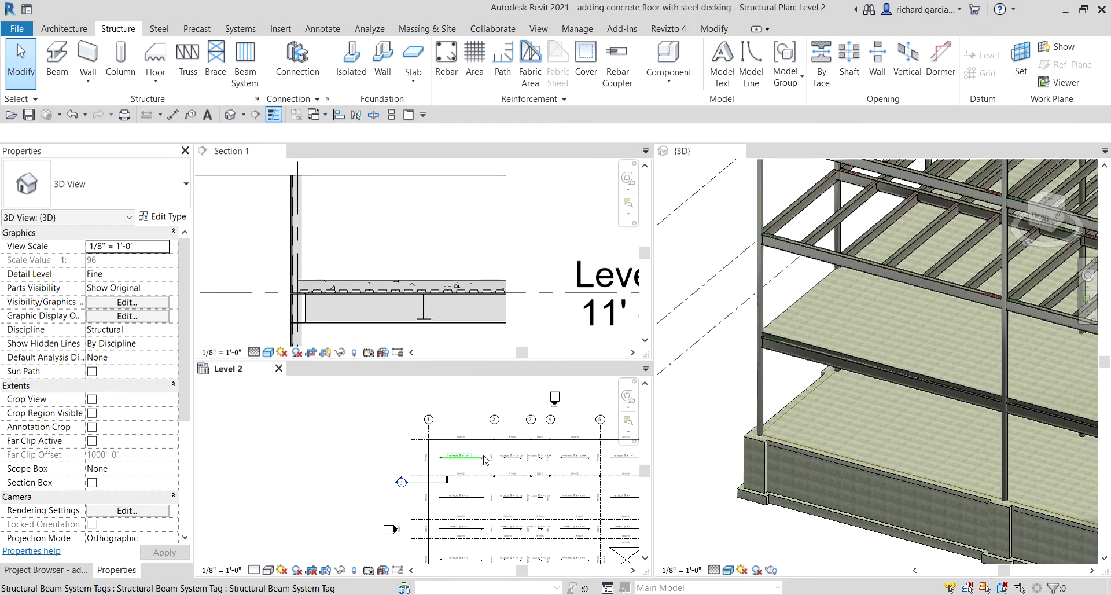
scroll(485, 460, "down", 2)
left_click(550, 305)
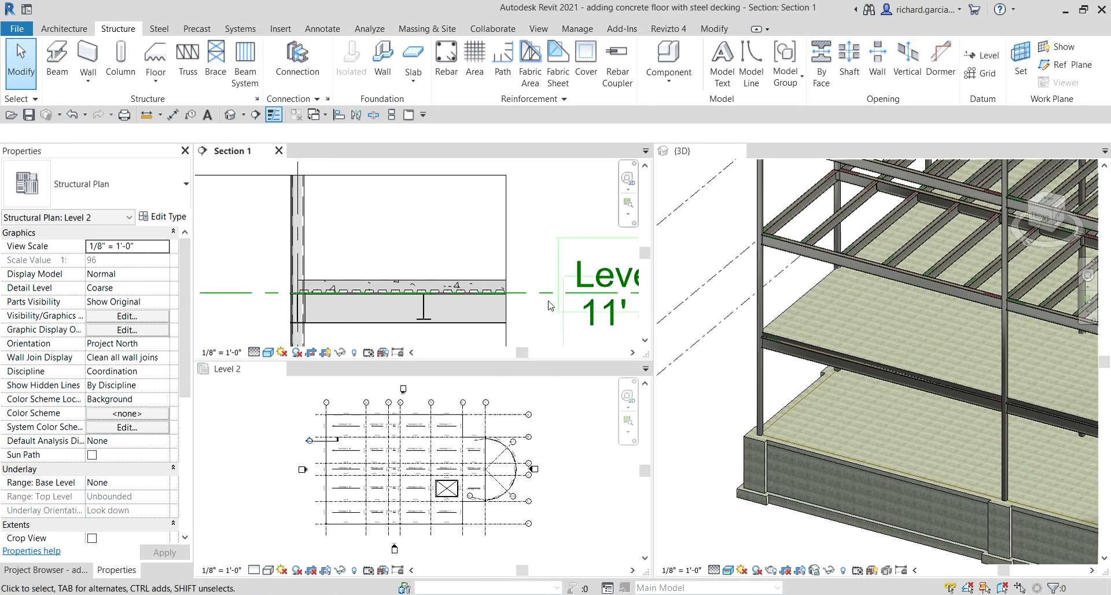
scroll(550, 305, "down", 1)
middle_click_drag(550, 306, 468, 293)
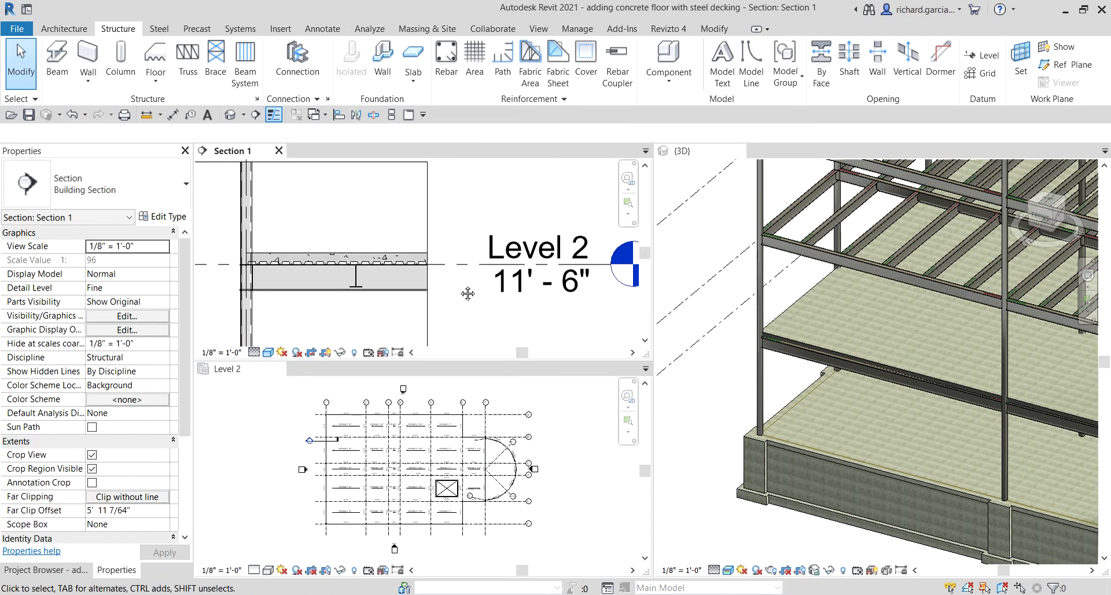